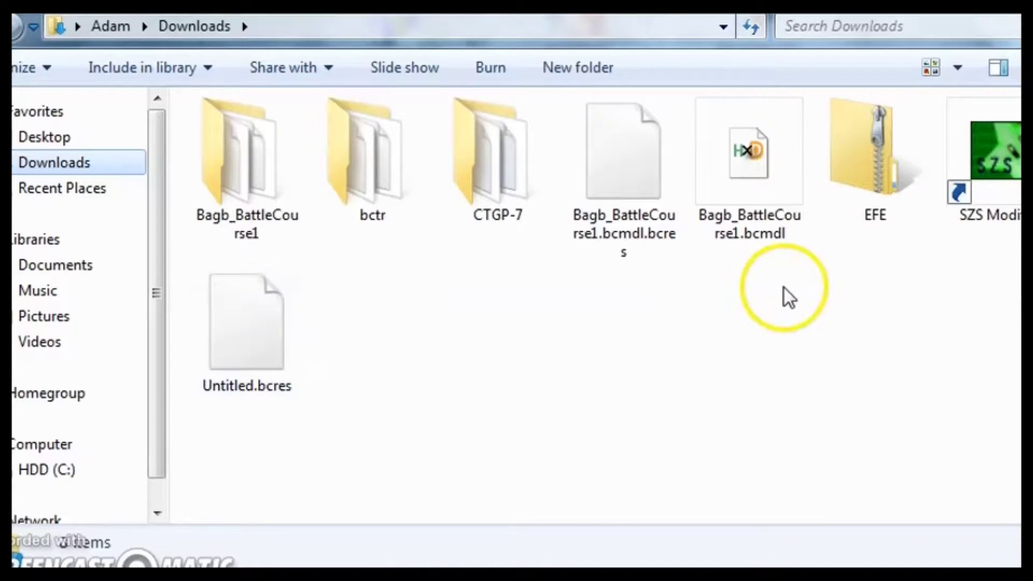
Examine the SZS files in the CTGP-7 romfs folder and locate the SZS Modifier shortcut in Downloads
double_click(492, 198)
double_click(290, 241)
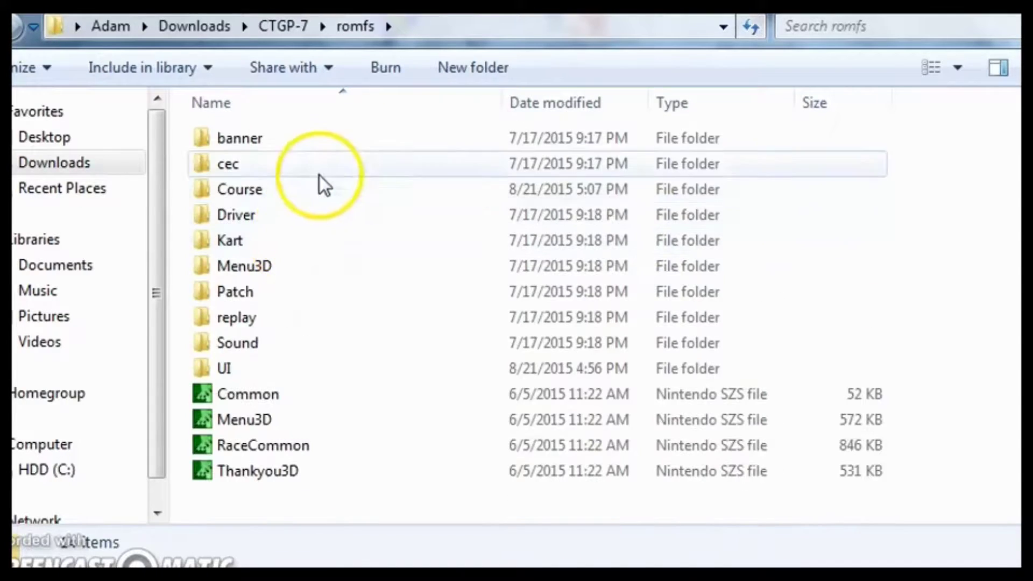
left_click(756, 474)
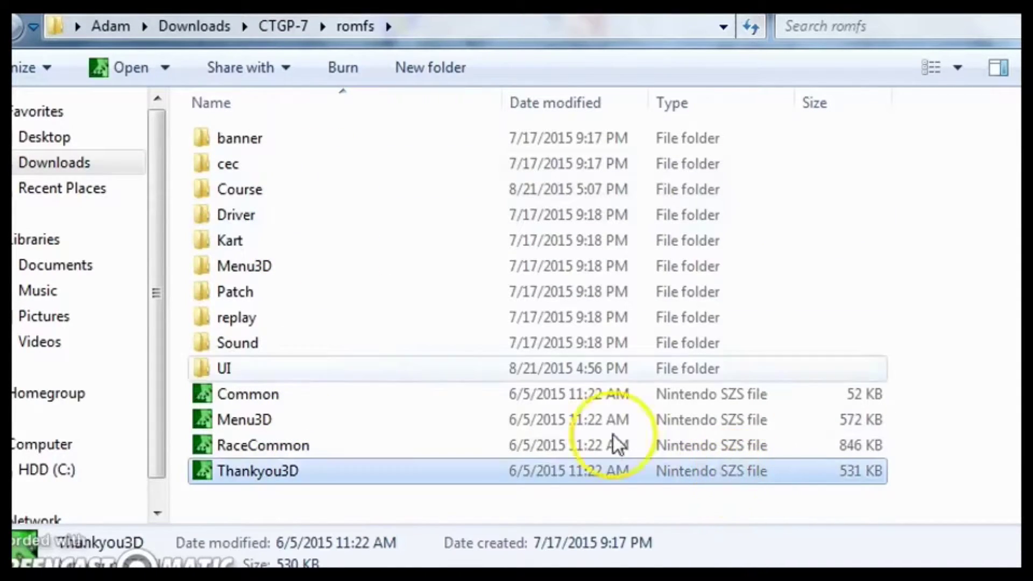
left_click(124, 161)
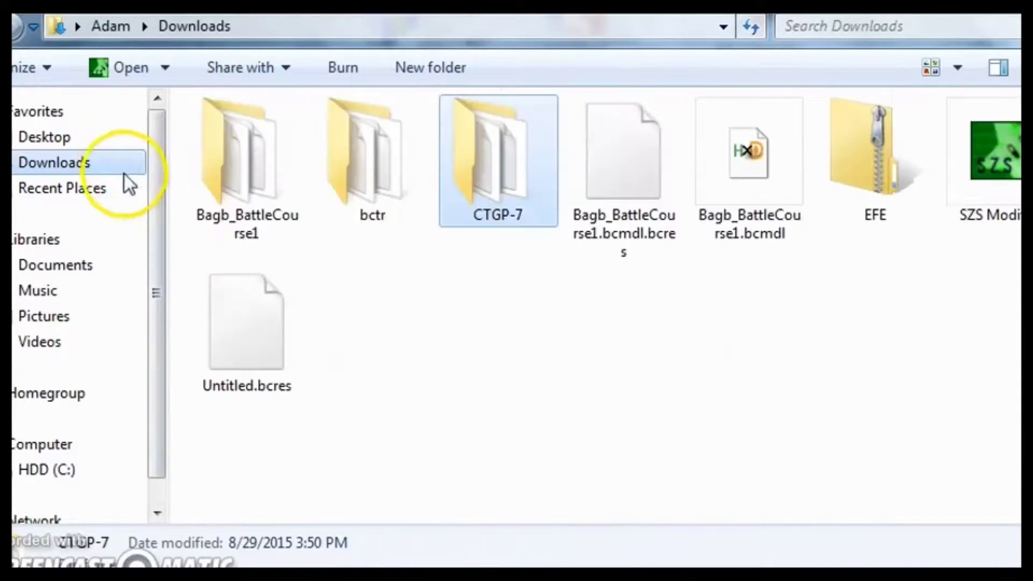
left_click(62, 191)
left_click(75, 172)
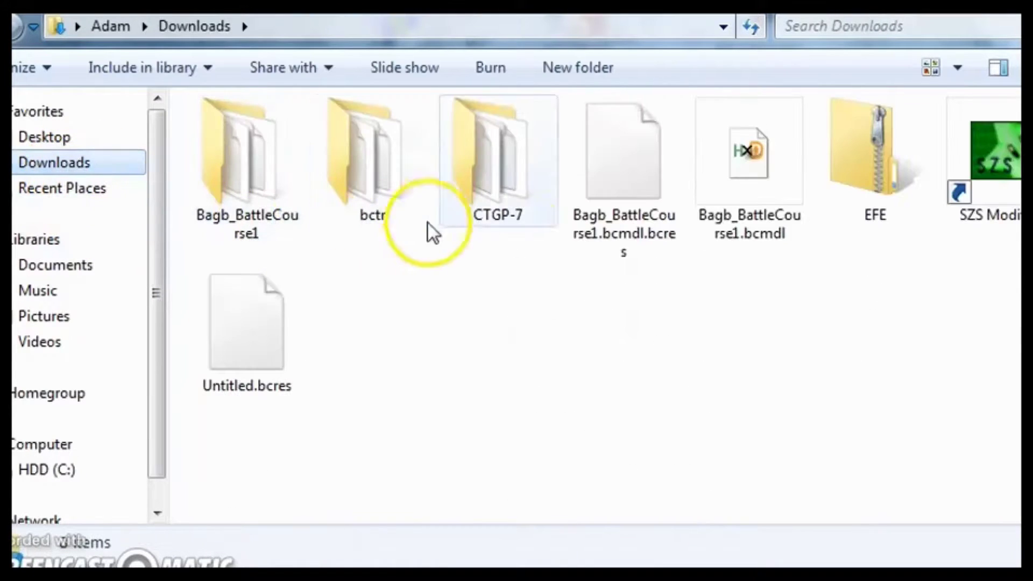
left_click(999, 222)
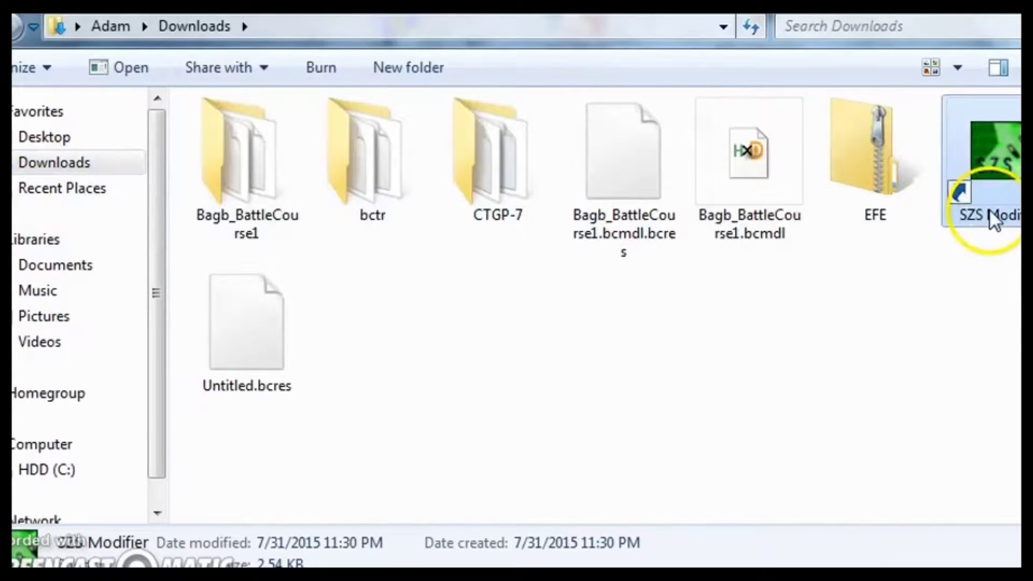
Try to open the Common SZS file from CTGP-7's romfs folder in SZS Modifier, and close the program
double_click(487, 186)
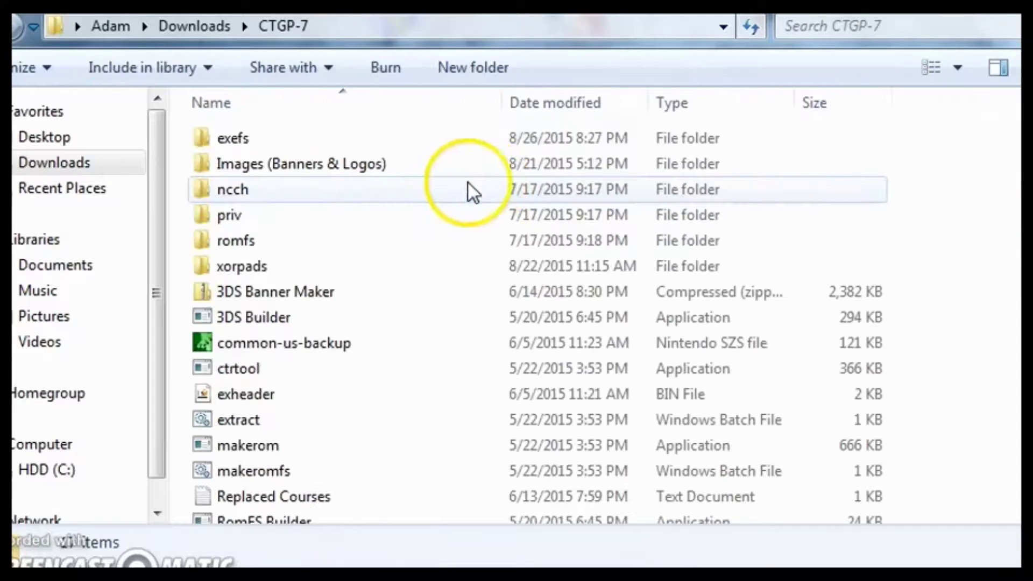
double_click(250, 240)
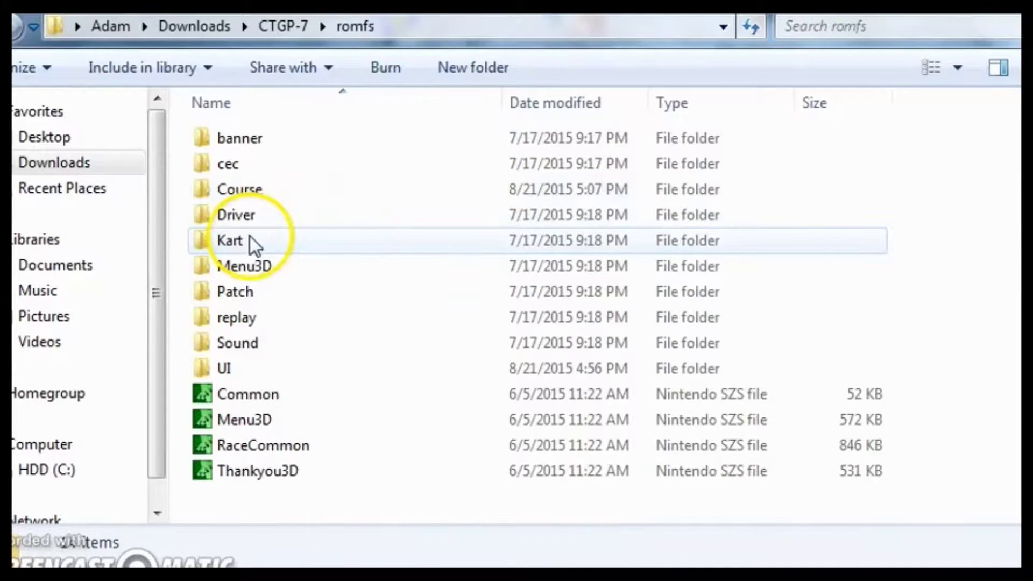
double_click(285, 398)
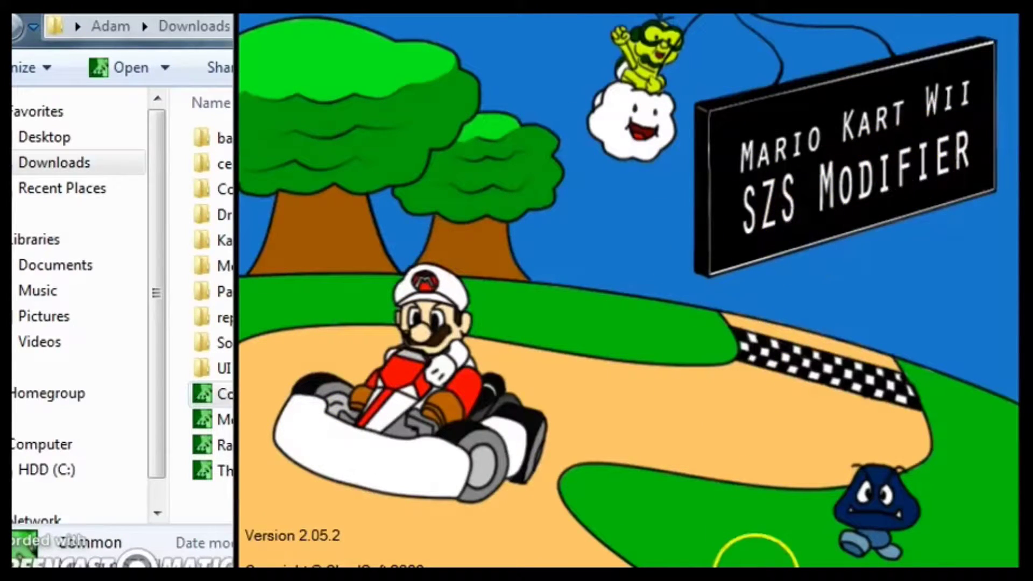
right_click(904, 575)
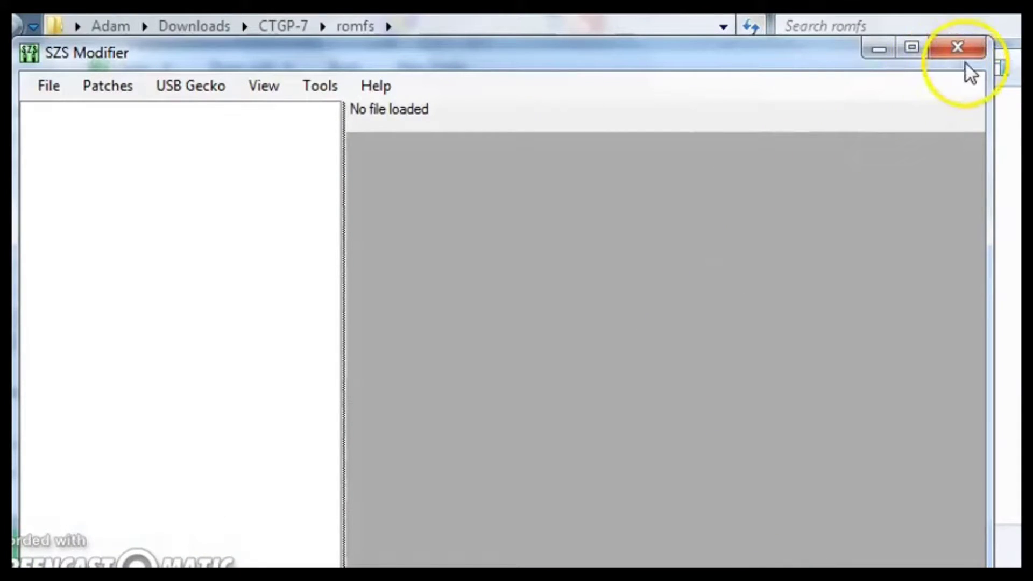
left_click(969, 52)
Unblock the EFE zip archive in Downloads through its file properties and apply the change
left_click(24, 163)
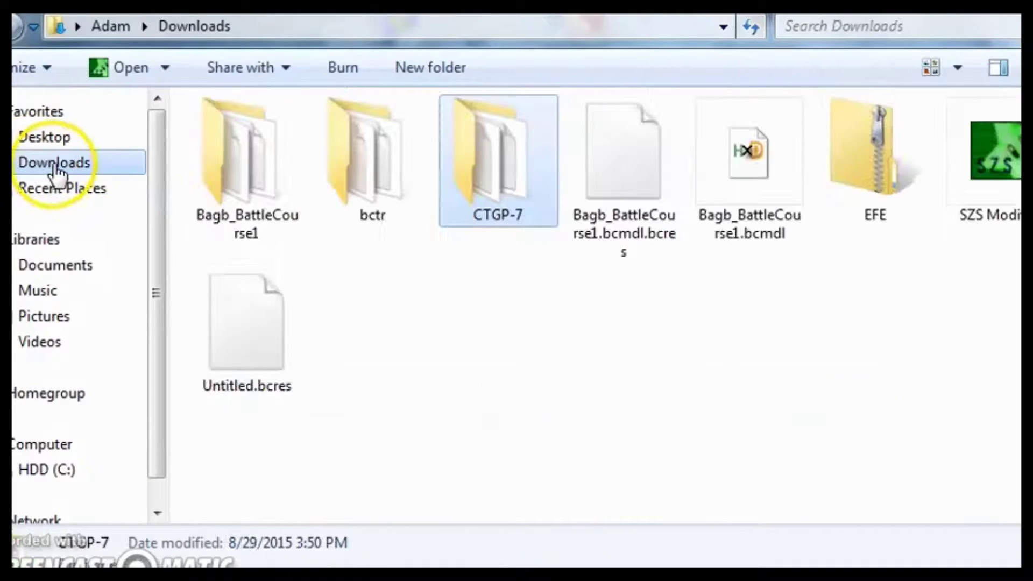
left_click(865, 223)
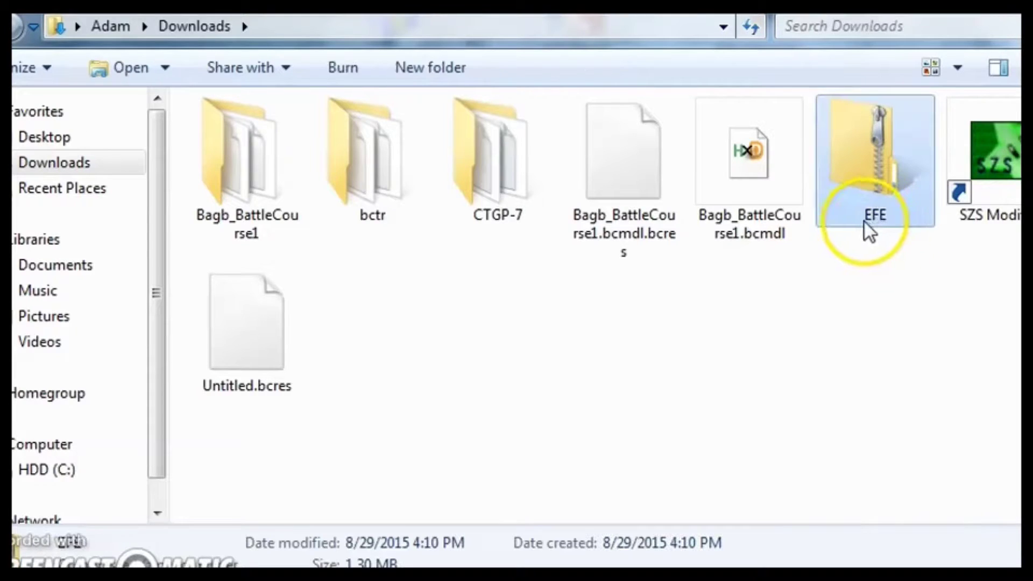
right_click(825, 99)
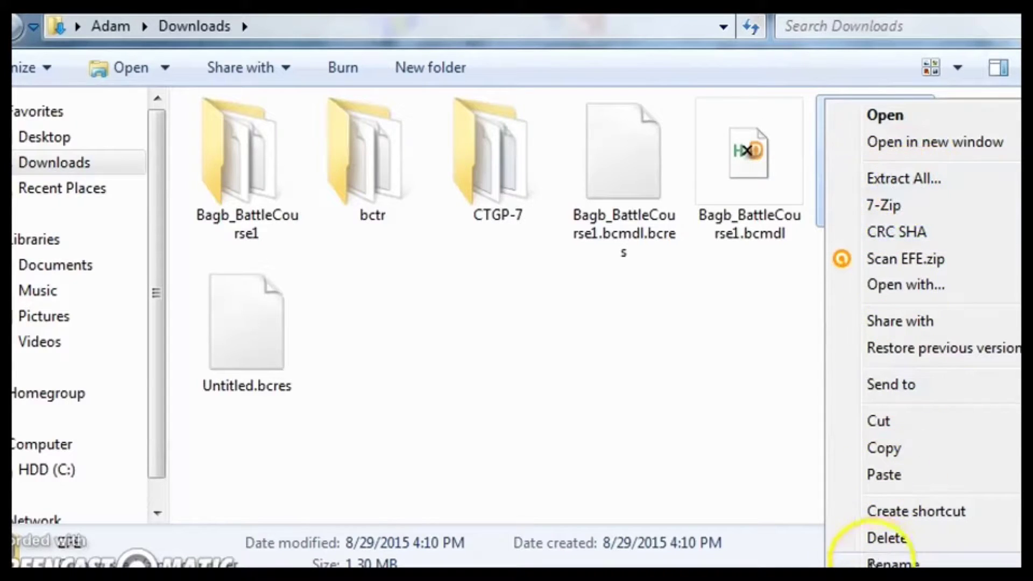
left_click(839, 565)
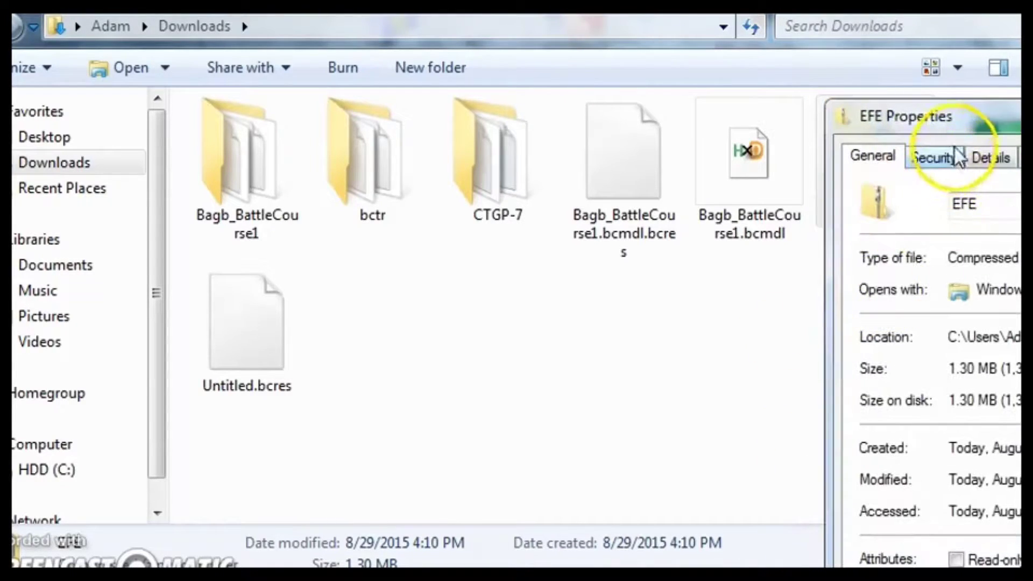
left_click_drag(924, 109, 637, 16)
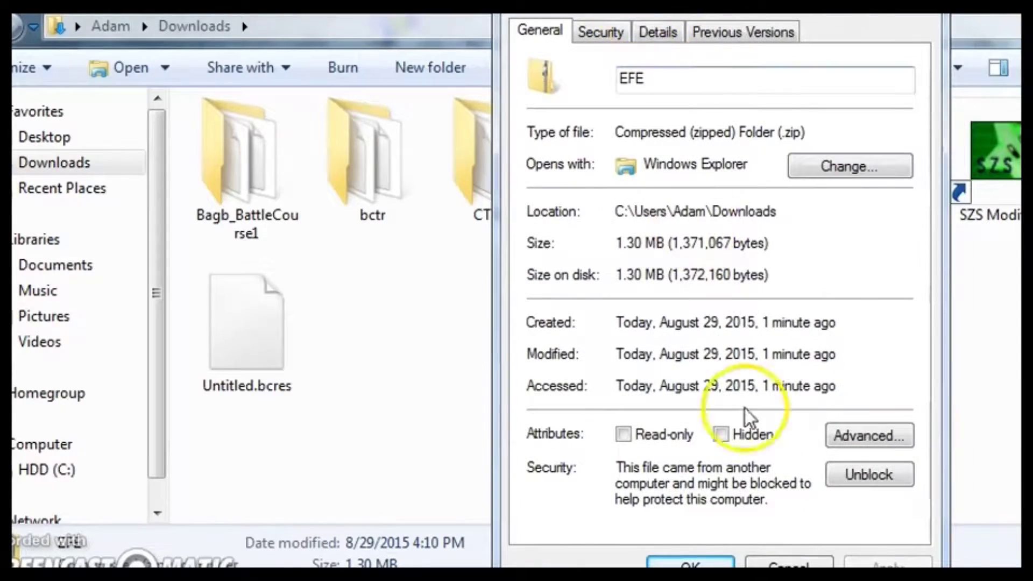
left_click(872, 480)
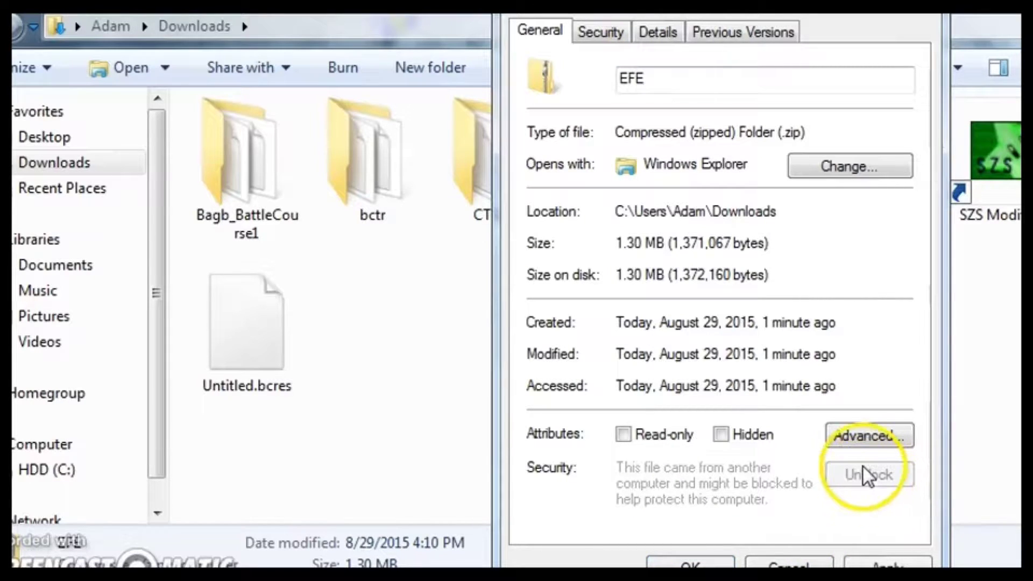
left_click(688, 564)
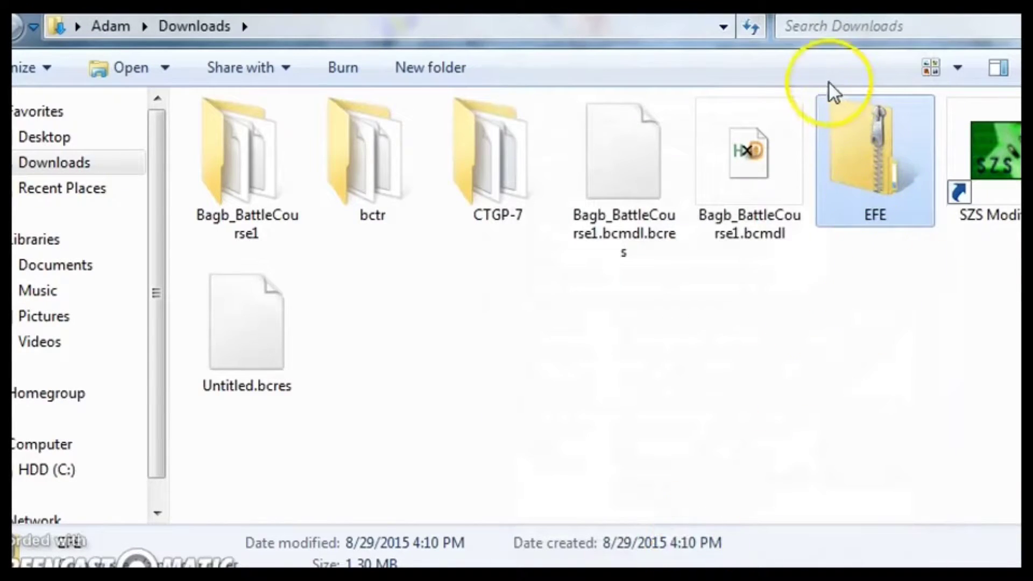
Extract the EFE zip archive into an EFE folder inside Downloads
right_click(824, 102)
left_click(882, 181)
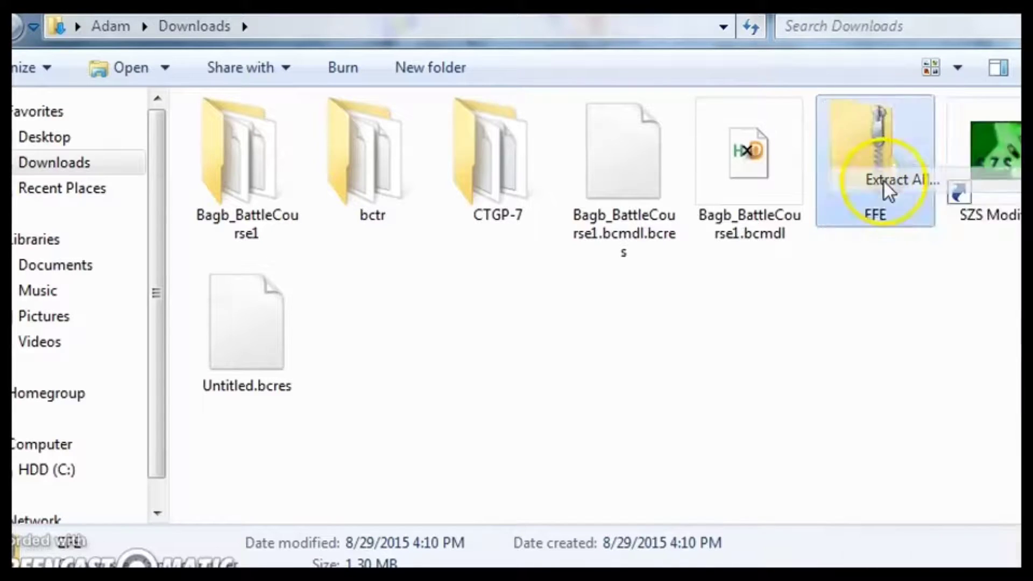
left_click(857, 536)
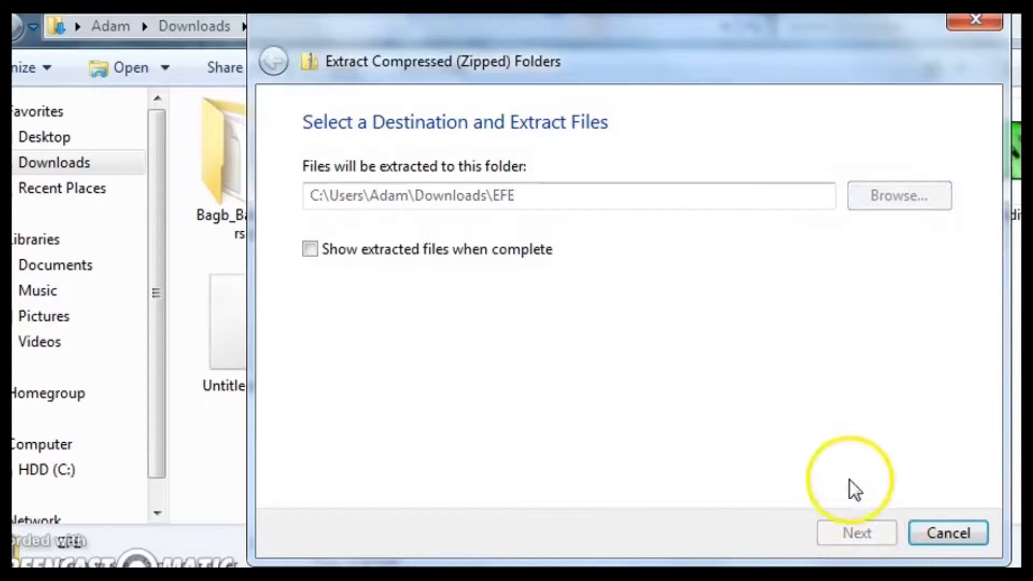
left_click(34, 165)
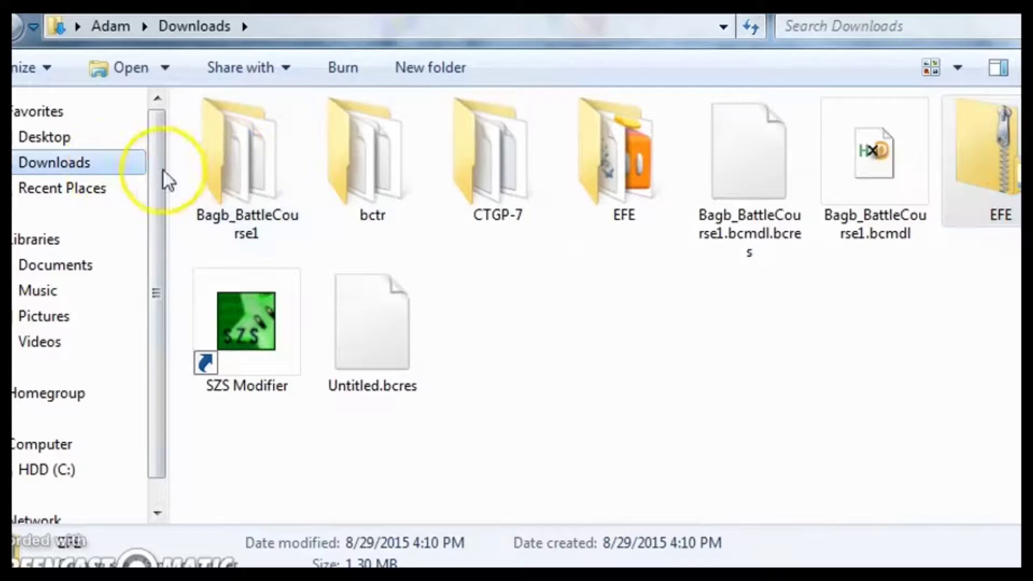
Launch the EveryFileExplorer application from the extracted EFE folder
double_click(632, 220)
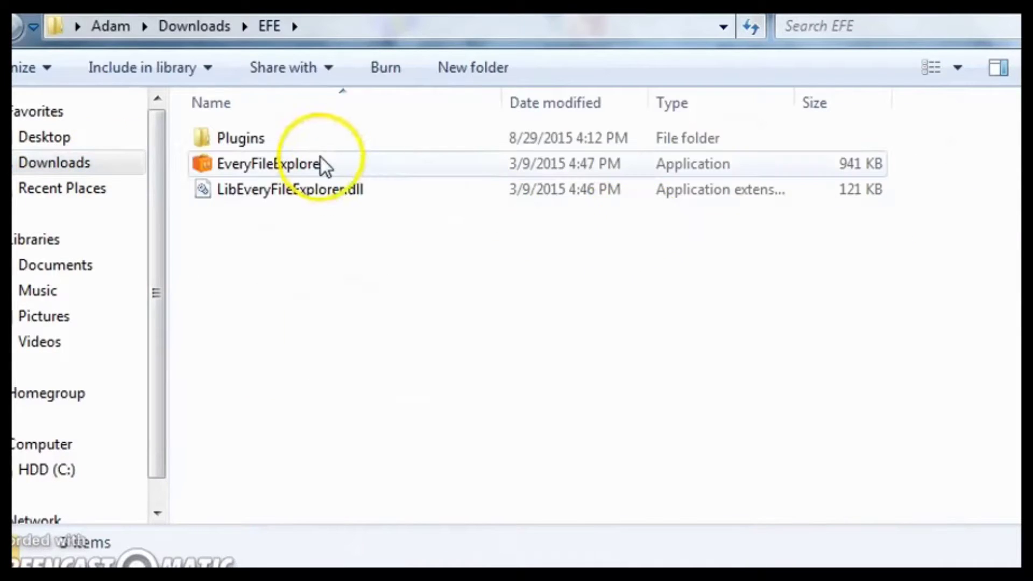
double_click(304, 170)
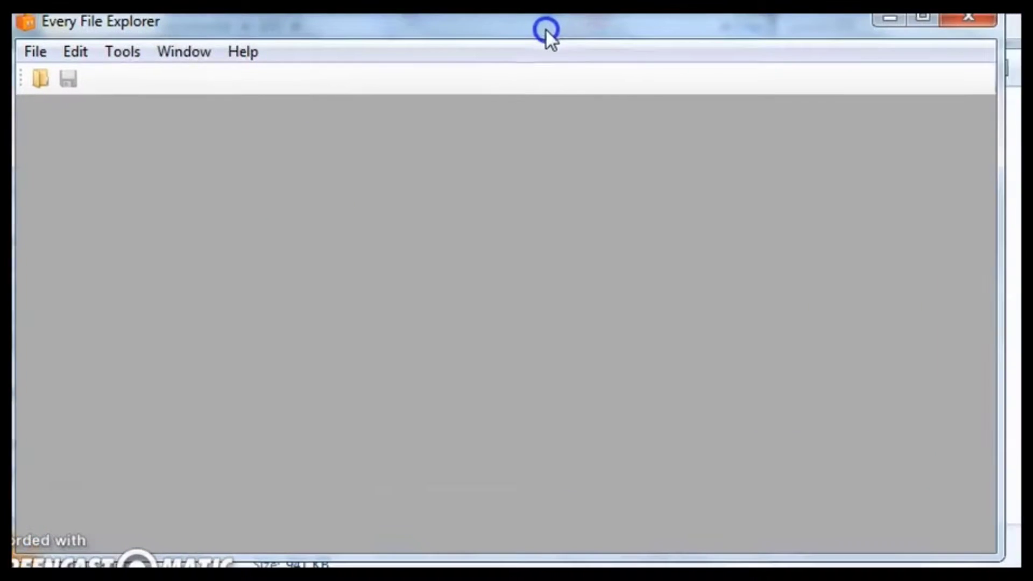
left_click_drag(547, 30, 416, 1)
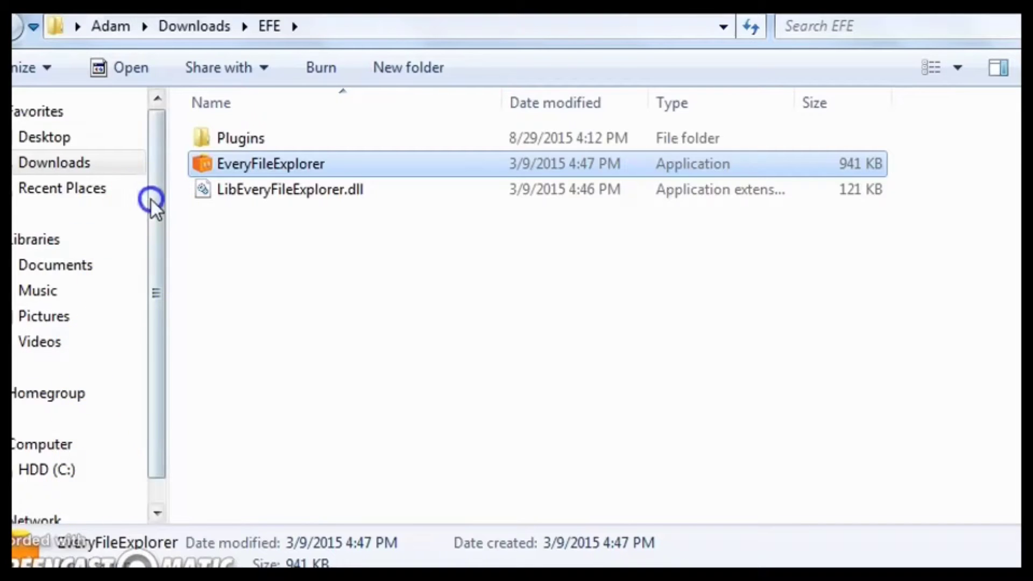
Examine the contents of the Course, Driver and Kart folders inside CTGP-7's romfs folder
left_click(143, 165)
double_click(495, 205)
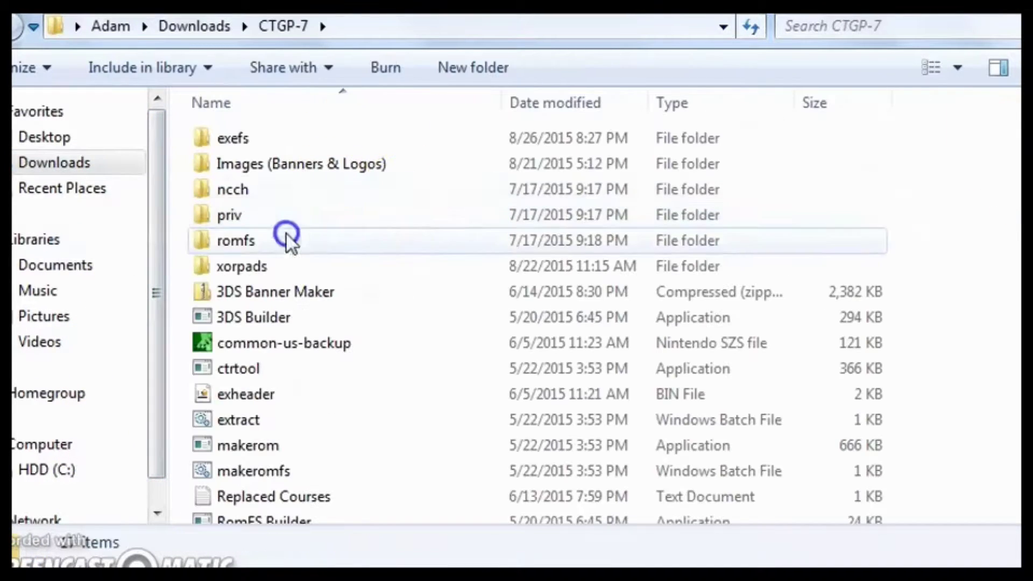
double_click(271, 247)
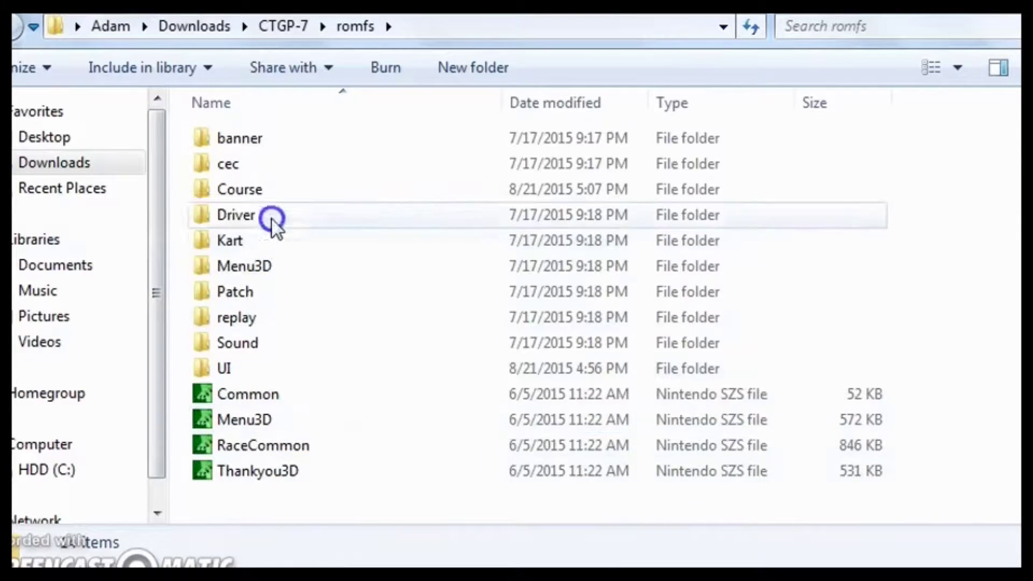
double_click(271, 202)
key("alt+Left")
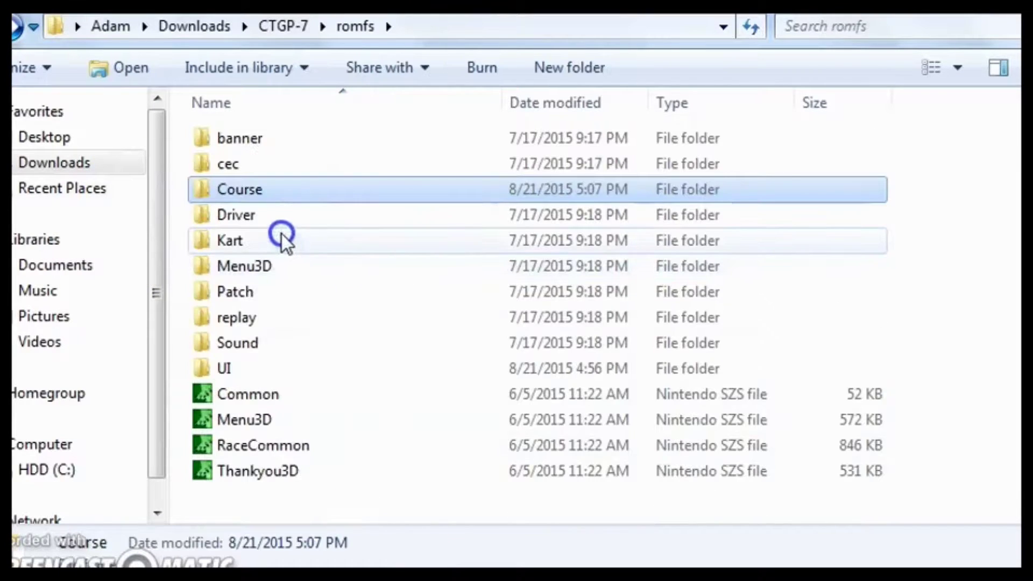
left_click(295, 215)
double_click(295, 215)
key("BackSpace")
left_click(283, 242)
double_click(283, 242)
key("BackSpace")
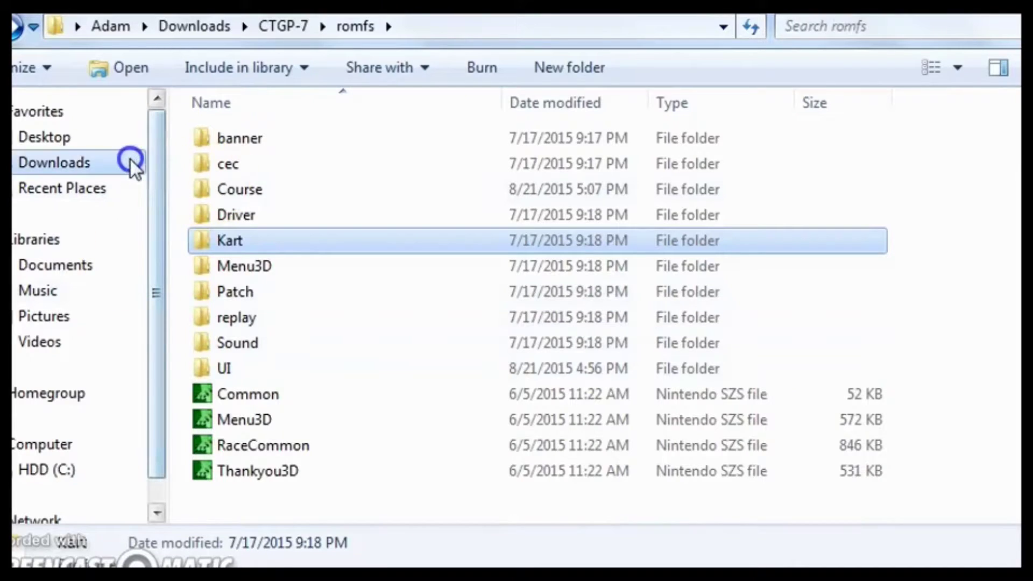
Return to Downloads and view the CTGP-7 folder and its romfs subfolder again
left_click(130, 161)
double_click(478, 191)
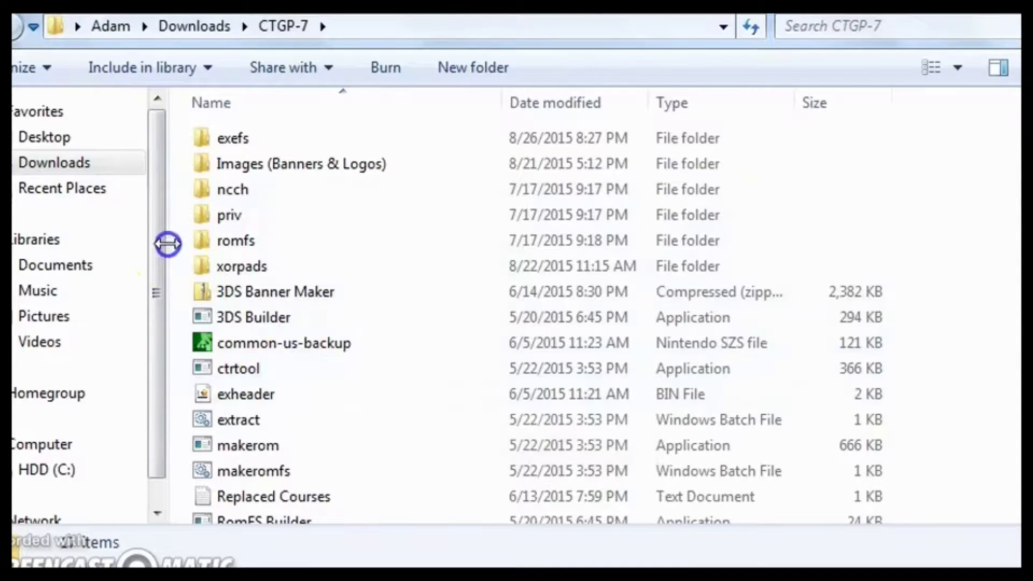
left_click(133, 173)
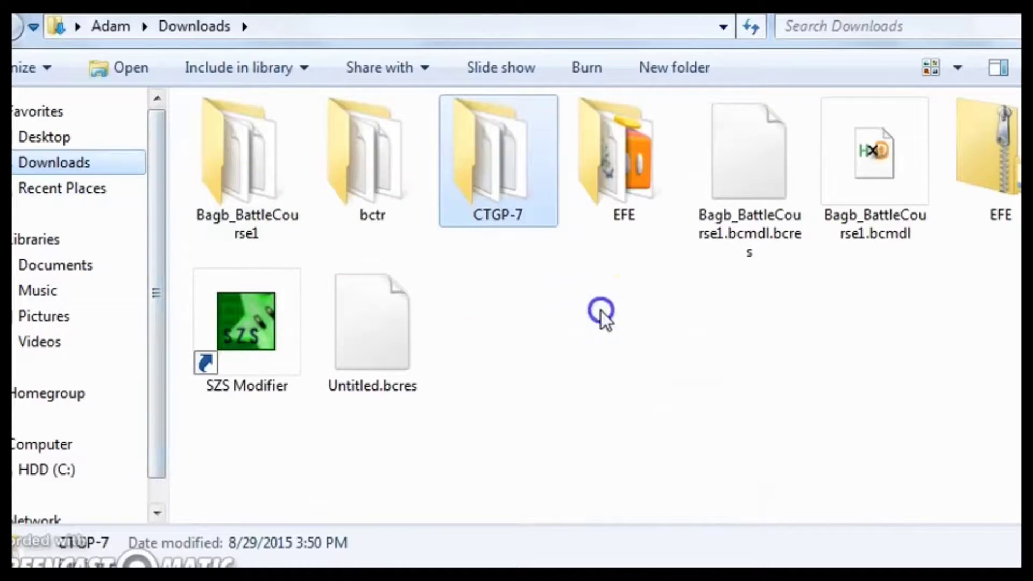
left_click(613, 321)
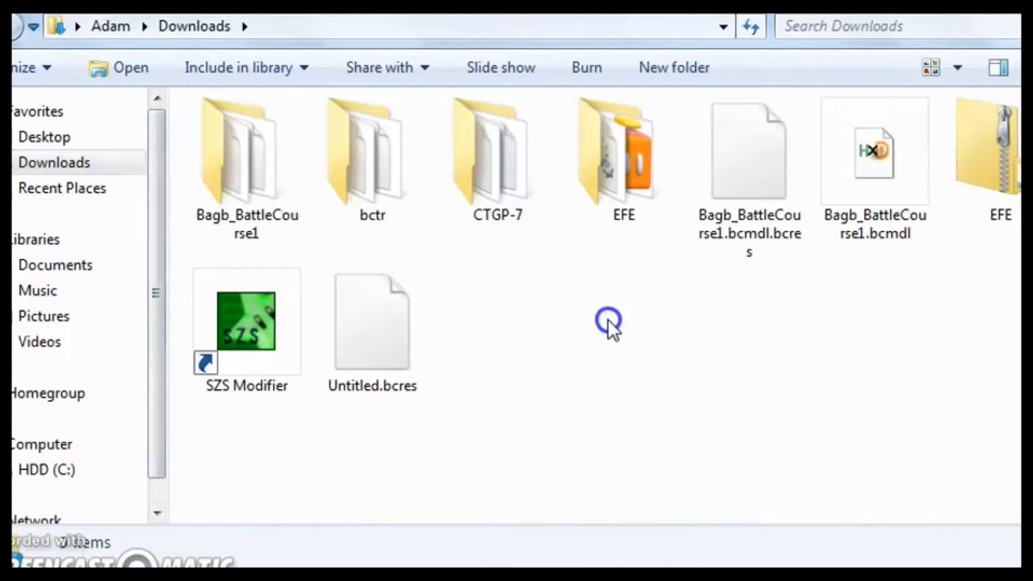
double_click(478, 190)
double_click(263, 239)
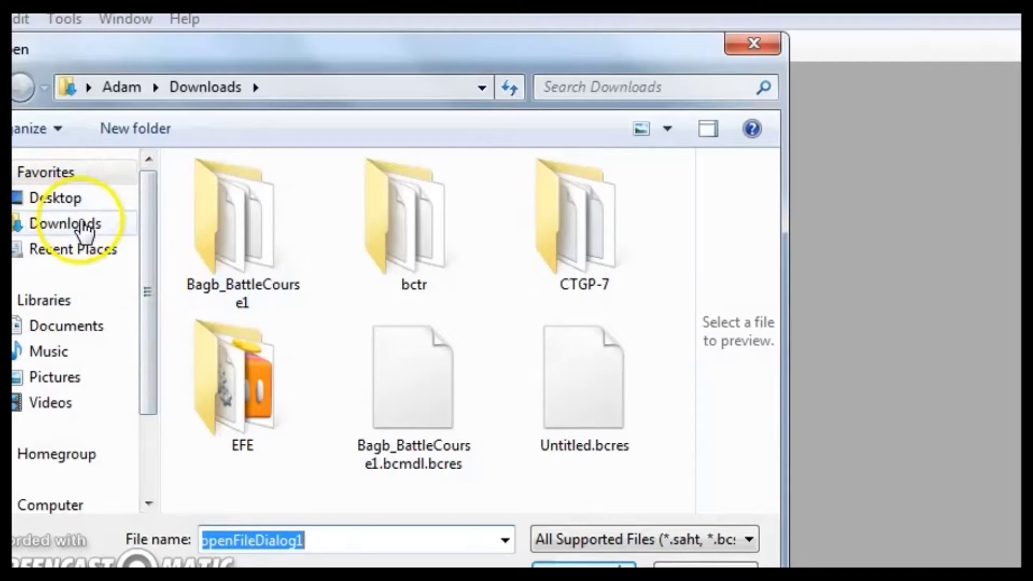
Browse from Downloads to the Course folder inside CTGP-7's romfs folder in the Open dialog
left_click(106, 215)
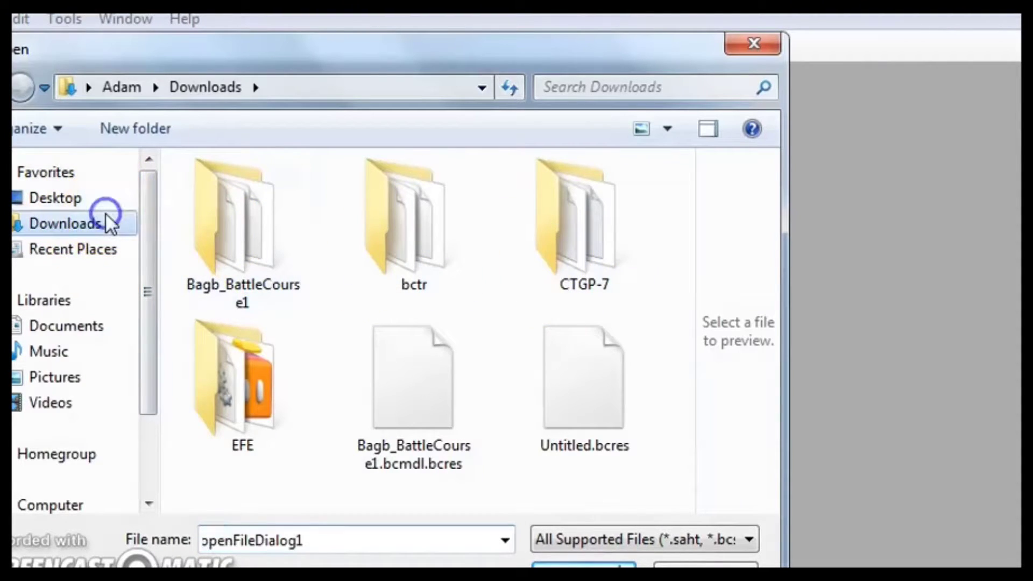
double_click(547, 238)
left_click(242, 302)
double_click(244, 305)
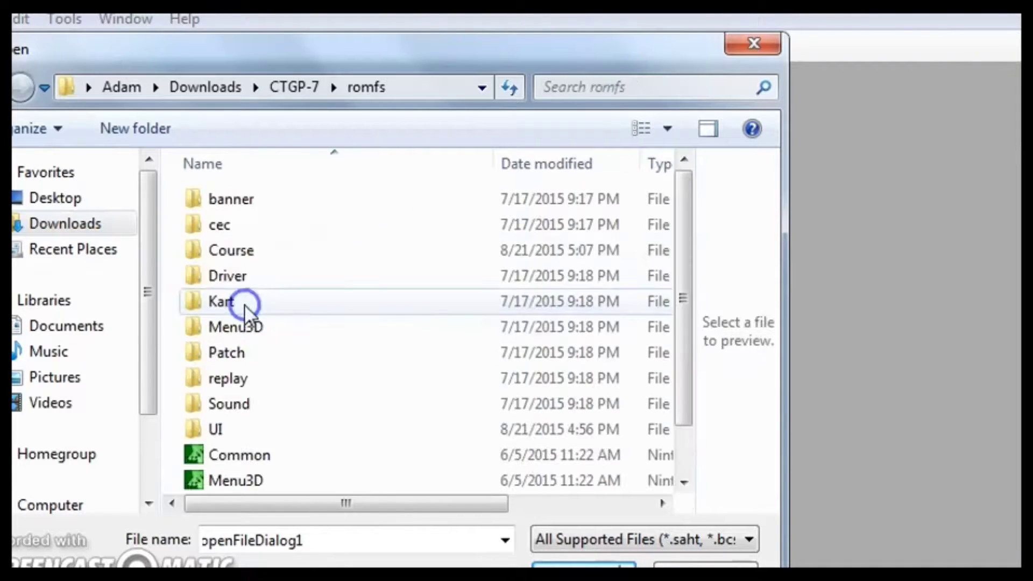
left_click(280, 256)
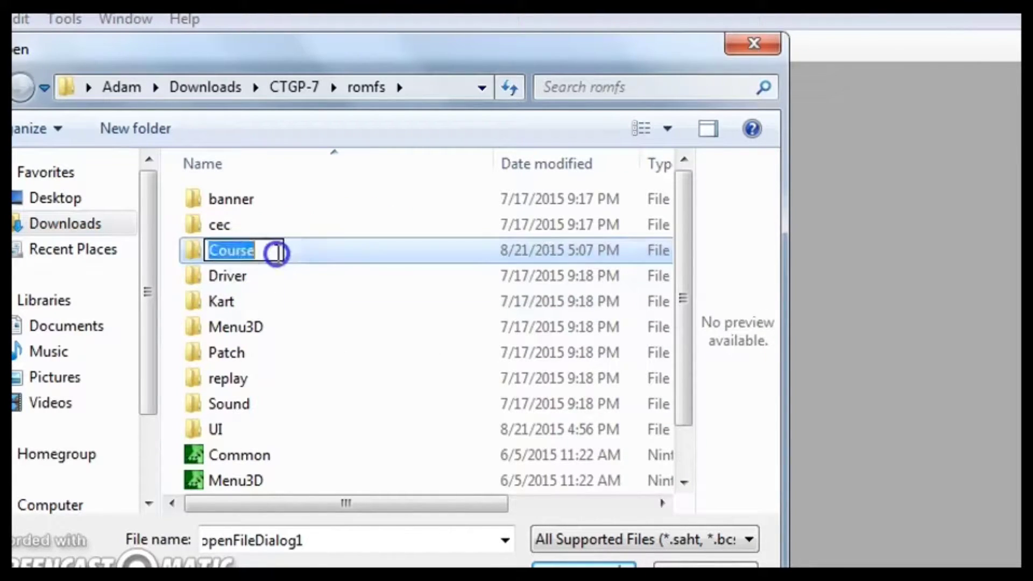
double_click(303, 254)
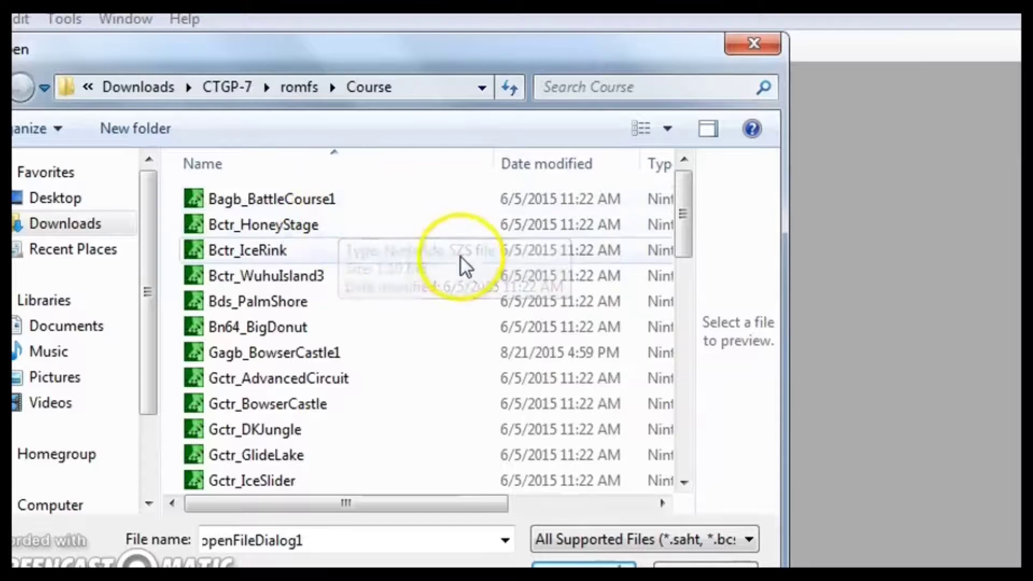
Open the Gctr_ToadCircuit course file and maximize its window
left_click_drag(680, 227, 684, 304)
left_click(318, 418)
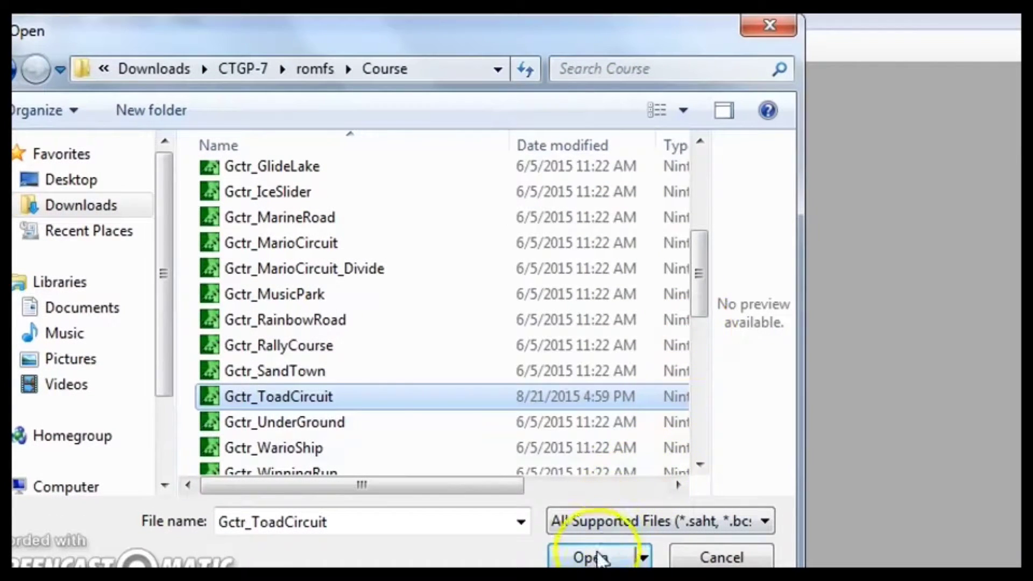
left_click(598, 558)
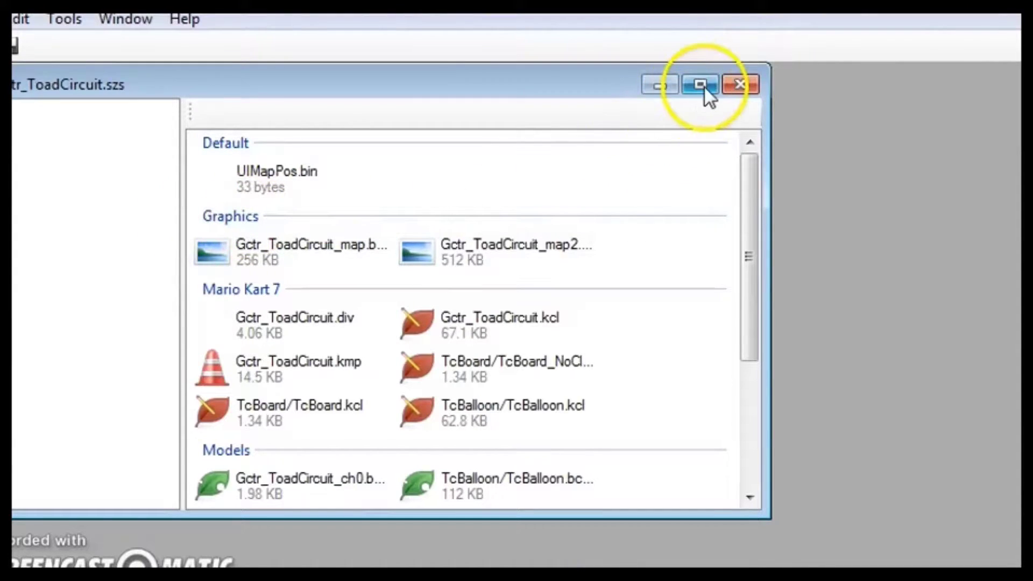
left_click(706, 87)
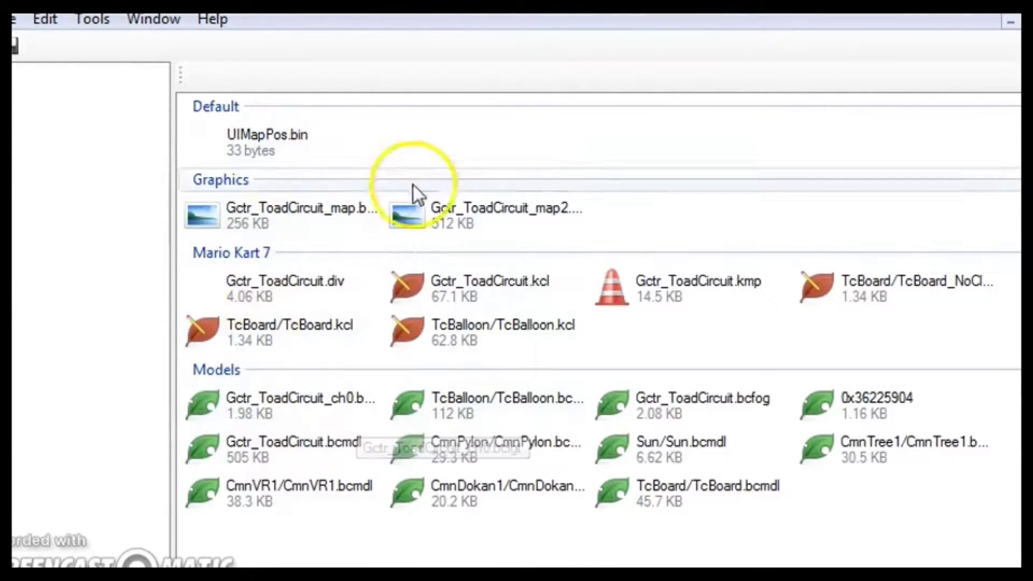
View the Gctr_ToadCircuit_map.bclim image from the Graphics group and close it again
double_click(320, 228)
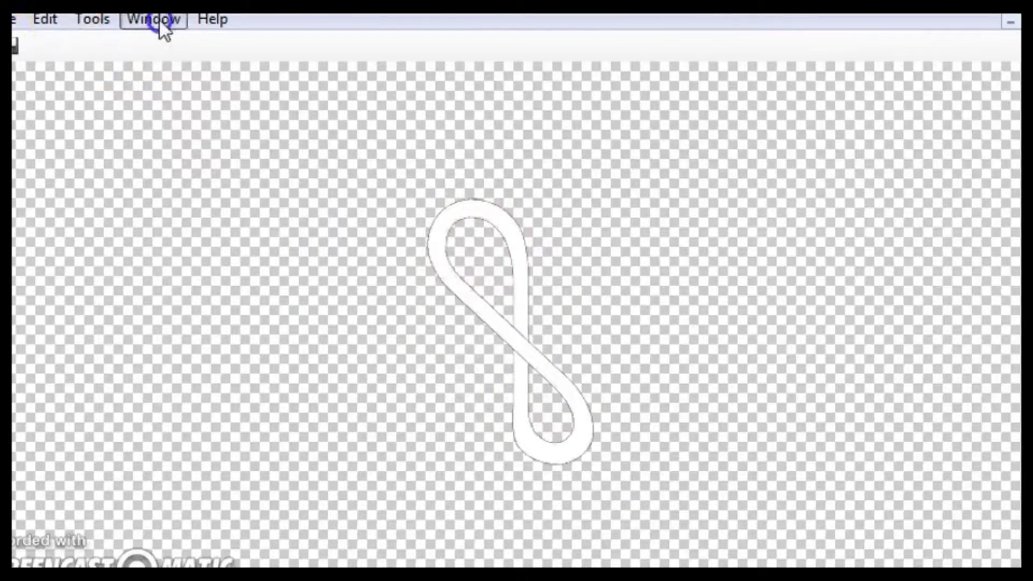
left_click(161, 24)
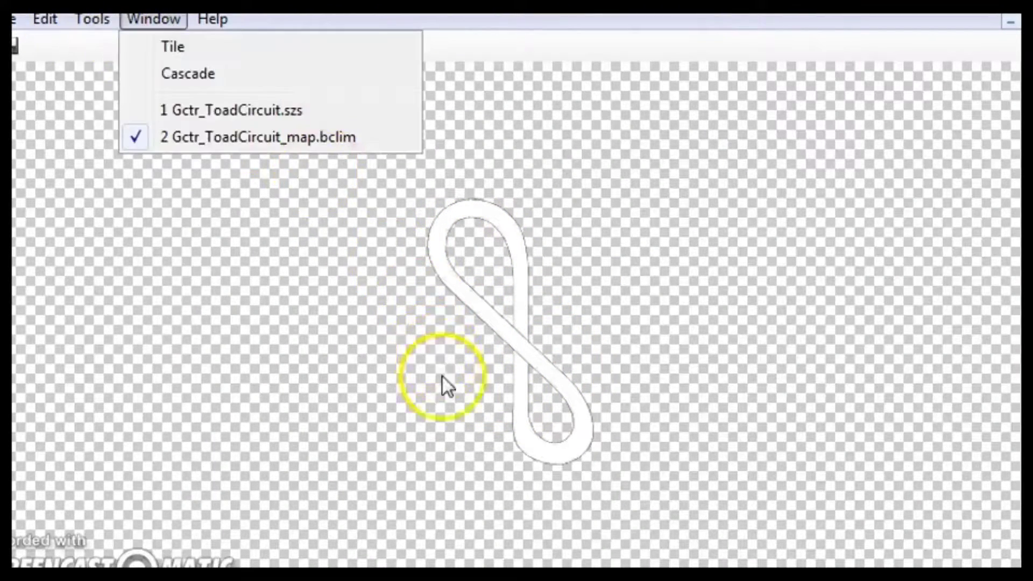
left_click(504, 417)
left_click(108, 22)
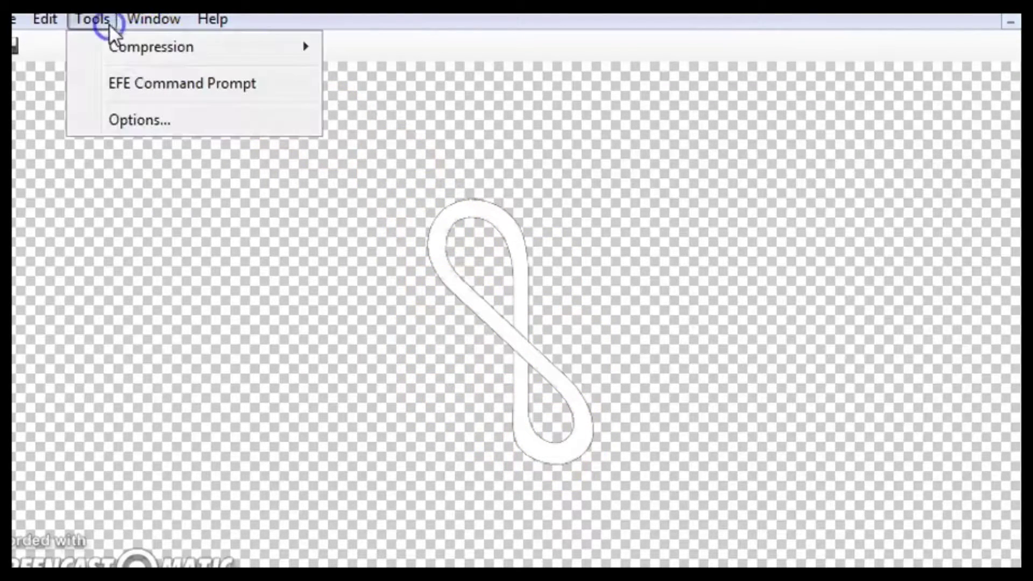
mouse_move(194, 29)
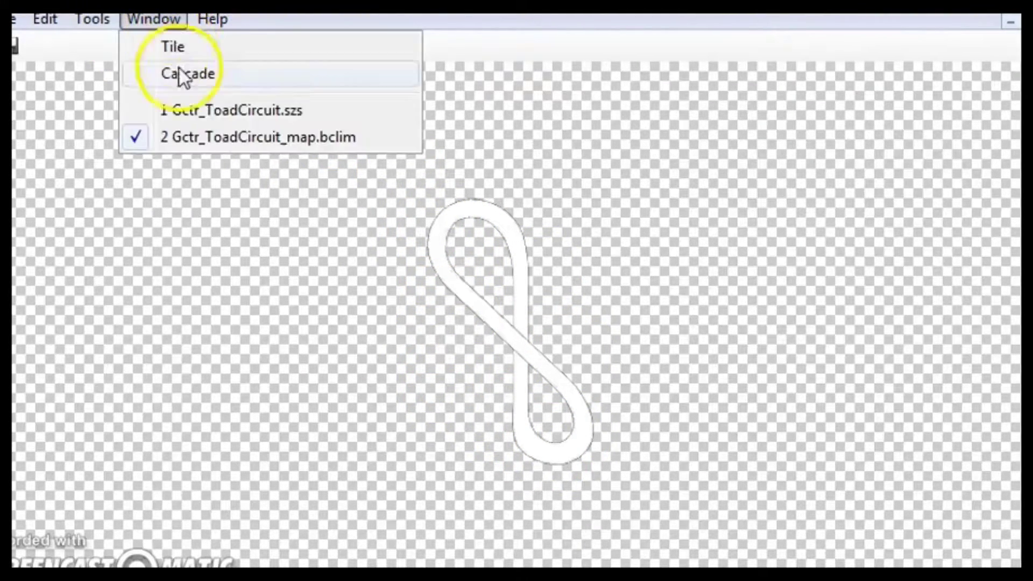
left_click(716, 186)
left_click(1030, 24)
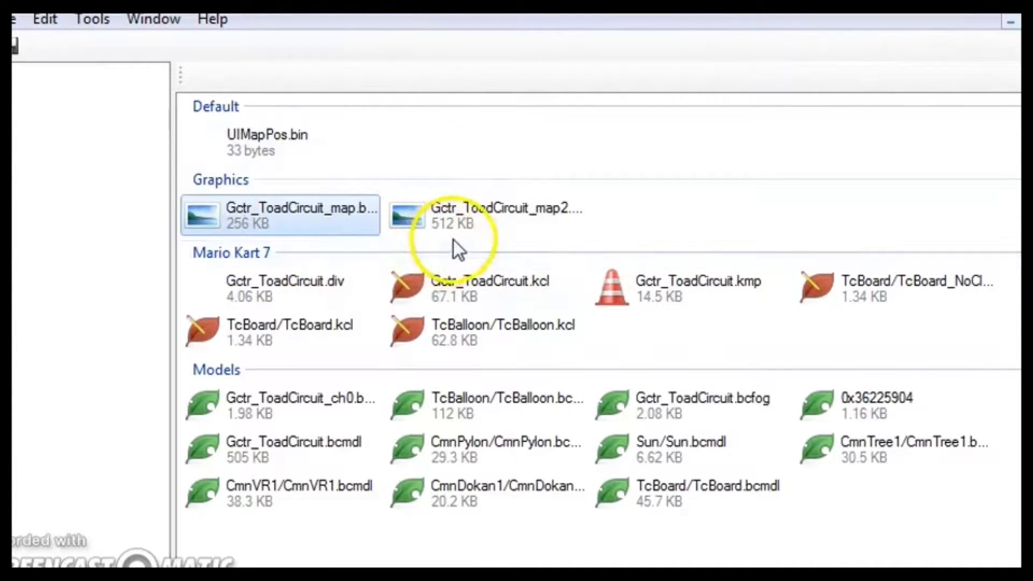
Open the Gctr_ToadCircuit.bcmdl track model from the Models group
left_click(235, 374)
left_click(250, 409)
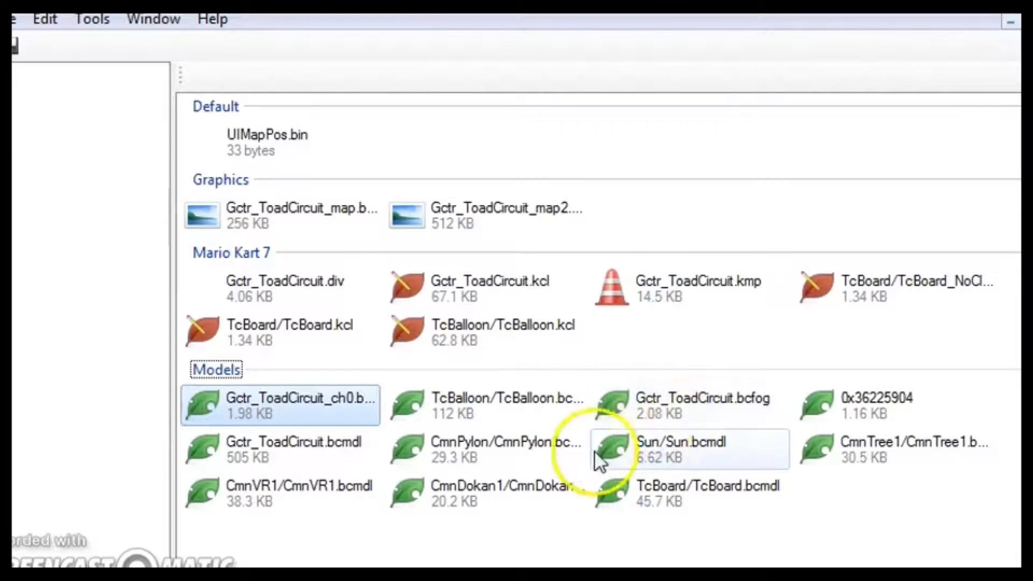
left_click(265, 465)
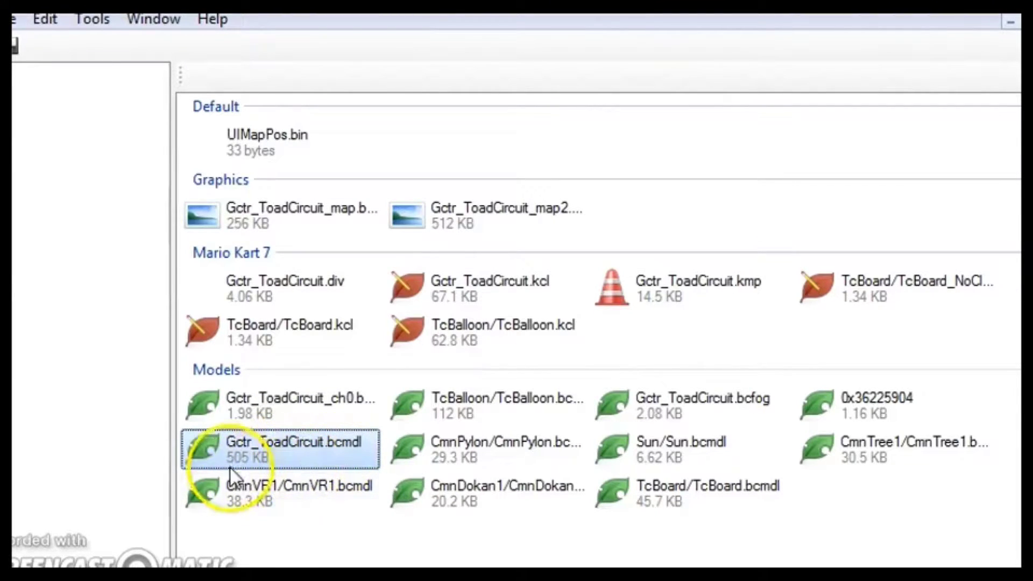
double_click(251, 445)
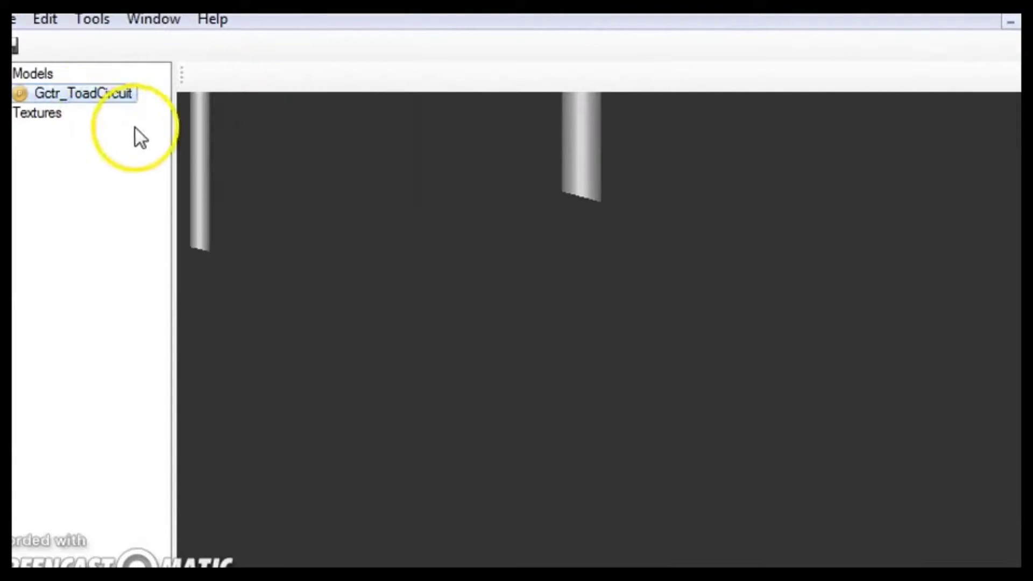
Examine the Toad Circuit track model in the 3D preview from nearer and farther away
scroll(491, 347, "up", 1)
scroll(492, 345, "up", 3)
scroll(492, 344, "down", 8)
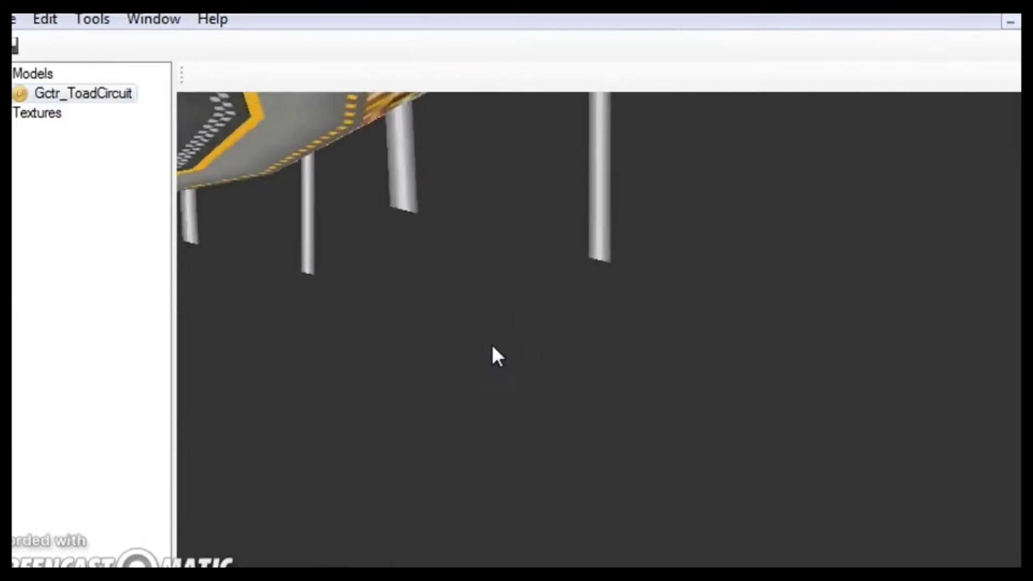
scroll(492, 344, "down", 12)
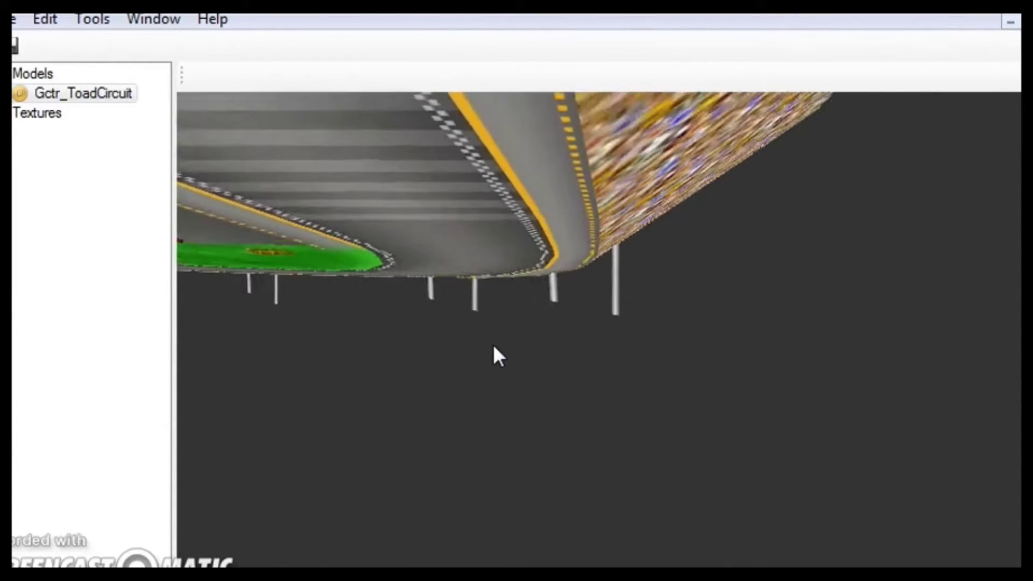
left_click(148, 139)
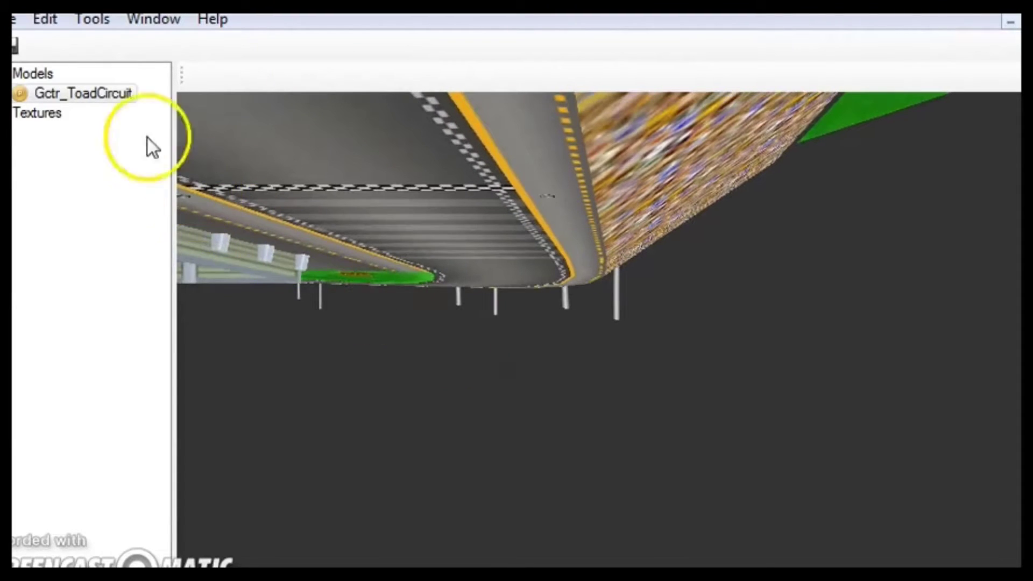
Expand the model's Textures and preview several of the lambert textures
left_click(40, 114)
left_click(4, 113)
left_click(24, 130)
left_click(39, 152)
left_click(48, 232)
left_click(67, 366)
left_click(74, 464)
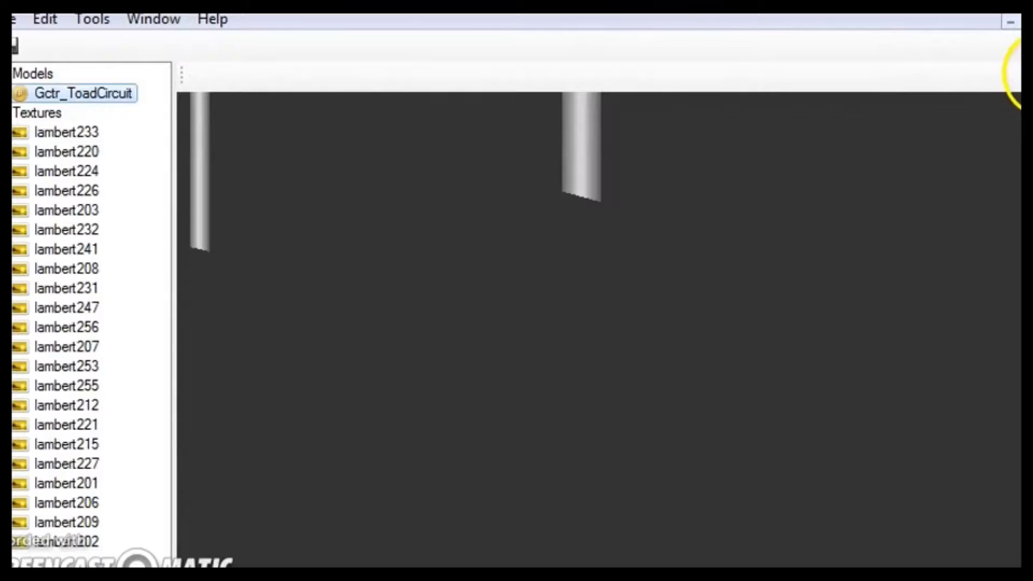
Start exporting the Gctr_ToadCircuit model and create a Gct_ToadCircuit folder in Downloads as the save location
left_click(1032, 74)
left_click_drag(517, 46, 575, 30)
left_click(183, 192)
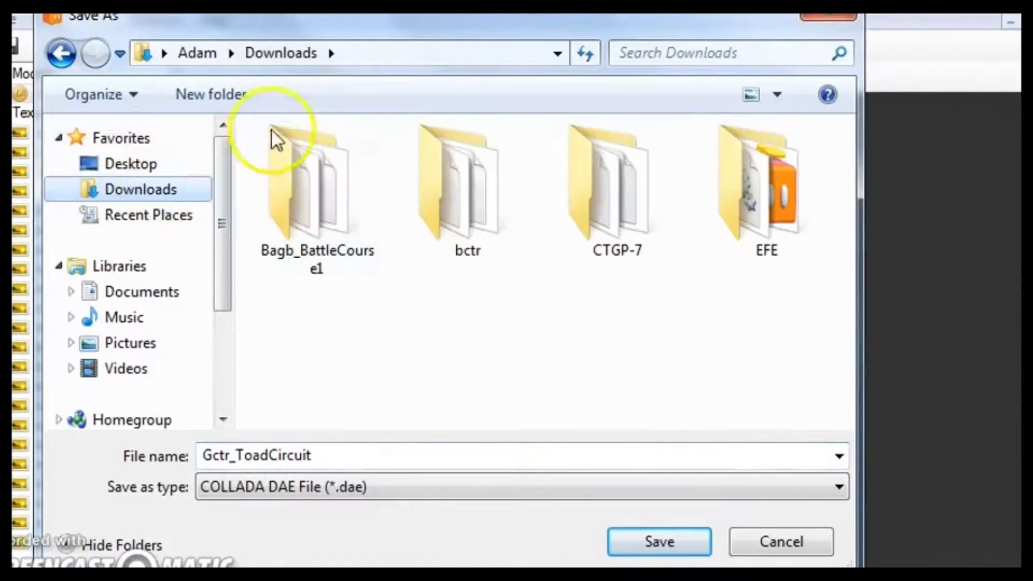
left_click(205, 96)
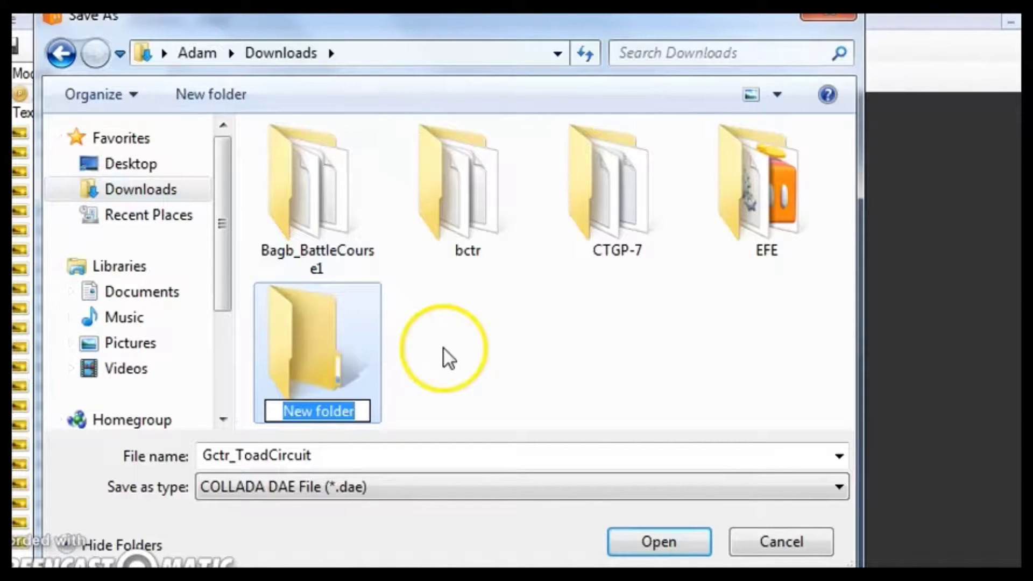
type("Gctr_")
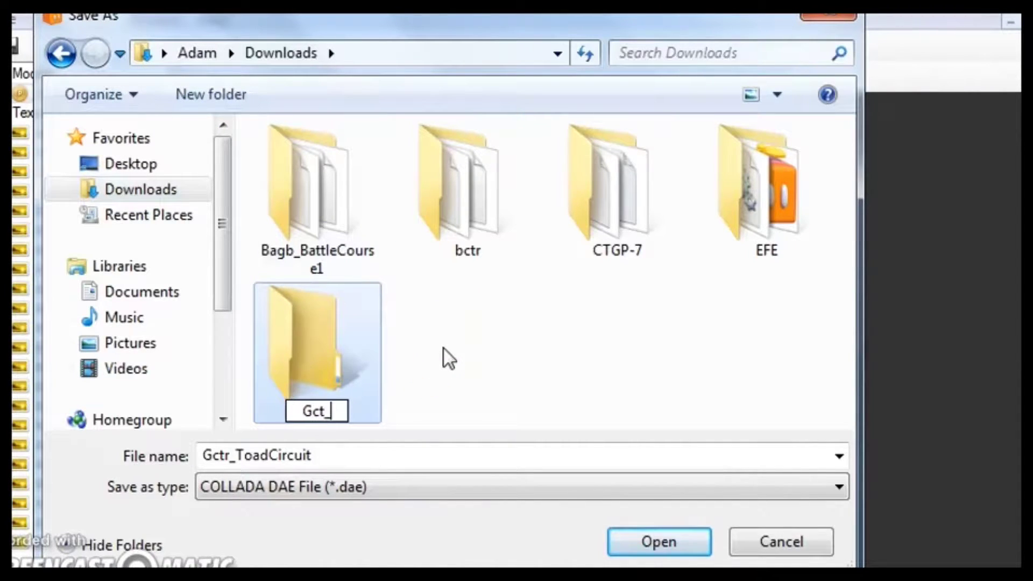
type("ToadCircuit")
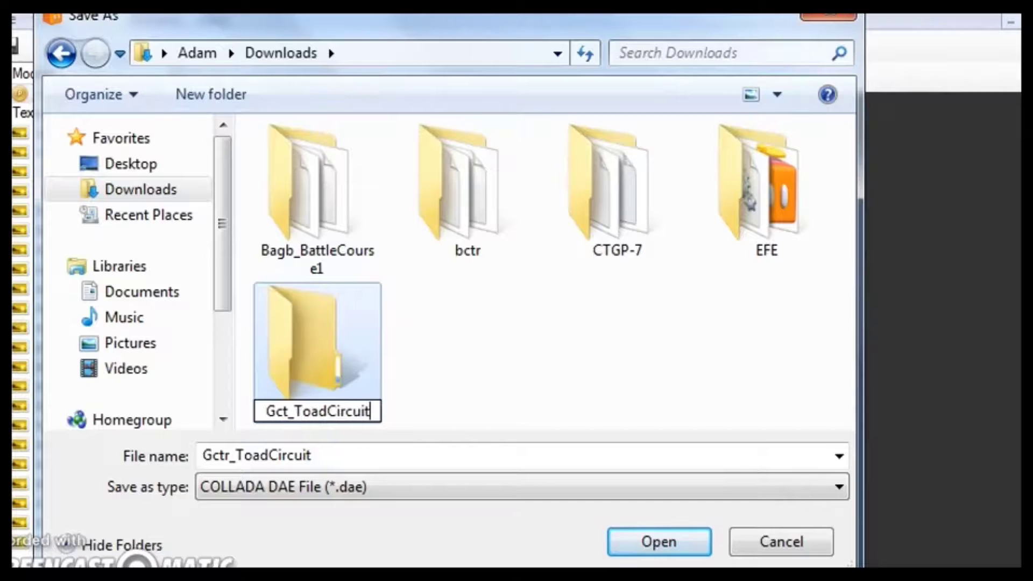
key("Return")
key("Return")
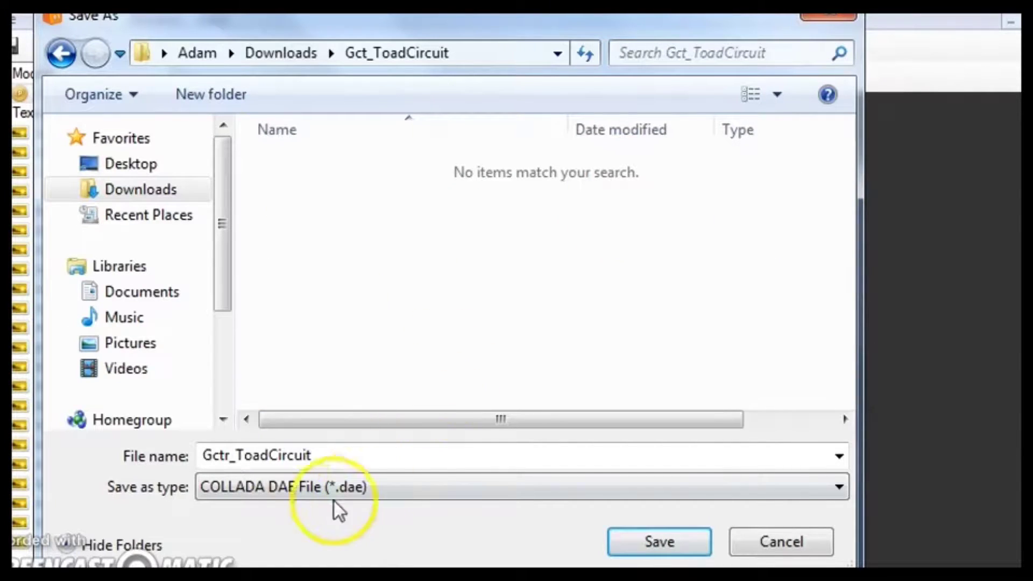
Save the model export as Gctr_ToadCircuit in Wavefront OBJ format
left_click(325, 489)
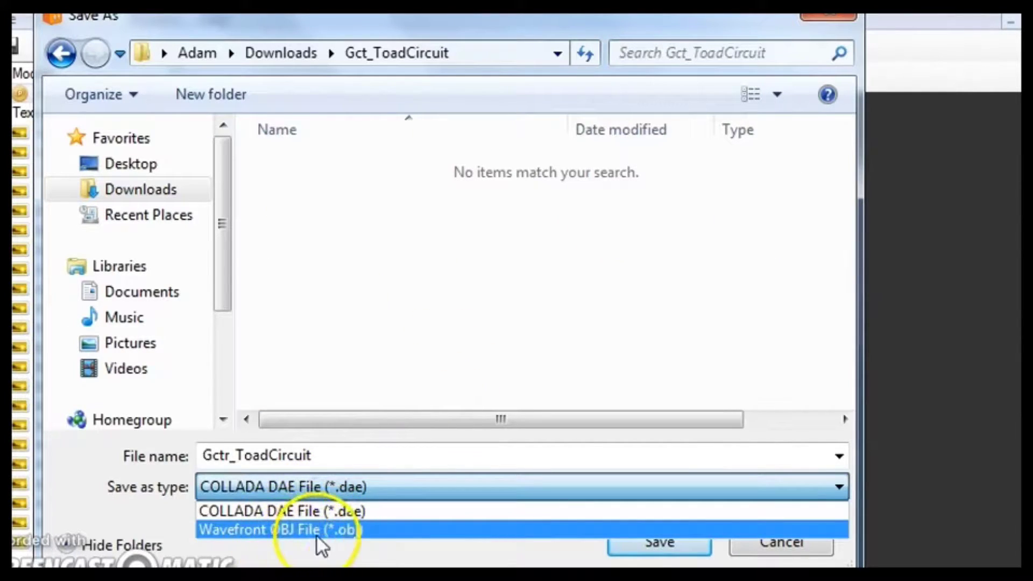
left_click(298, 530)
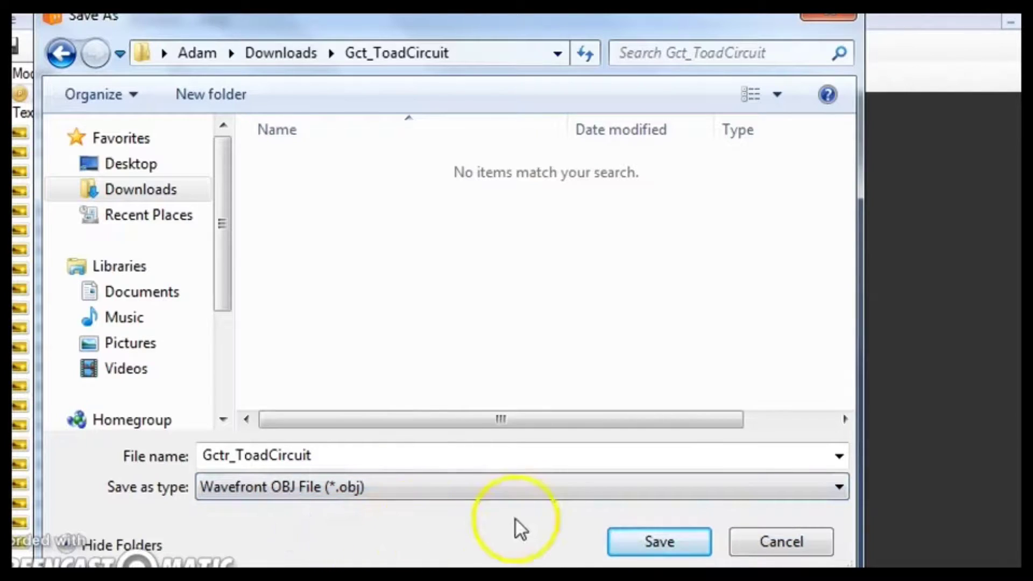
left_click(659, 540)
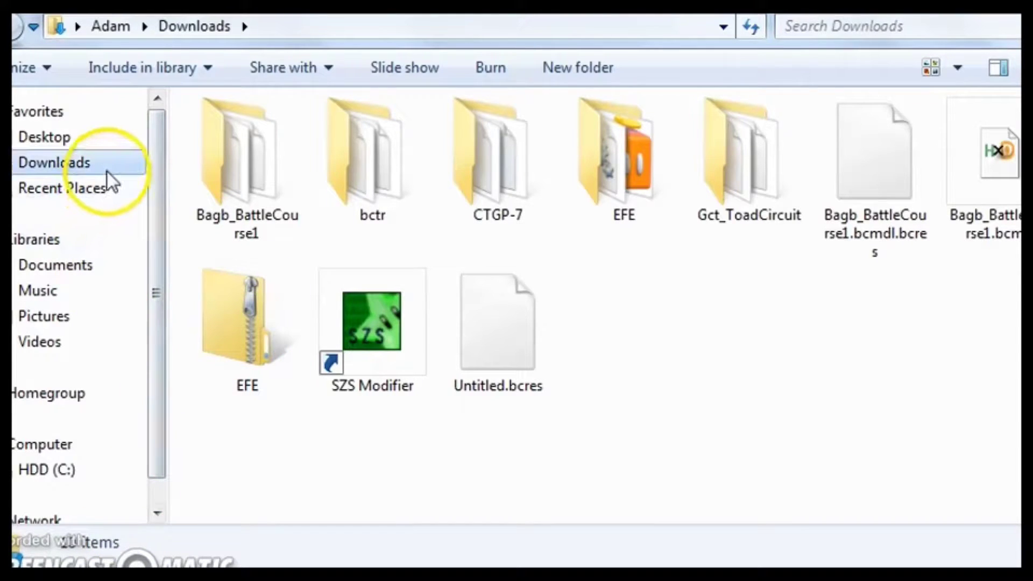
Inspect the exported OBJ and MTL files and the Tex textures in the Gct_ToadCircuit folder within Downloads
double_click(754, 221)
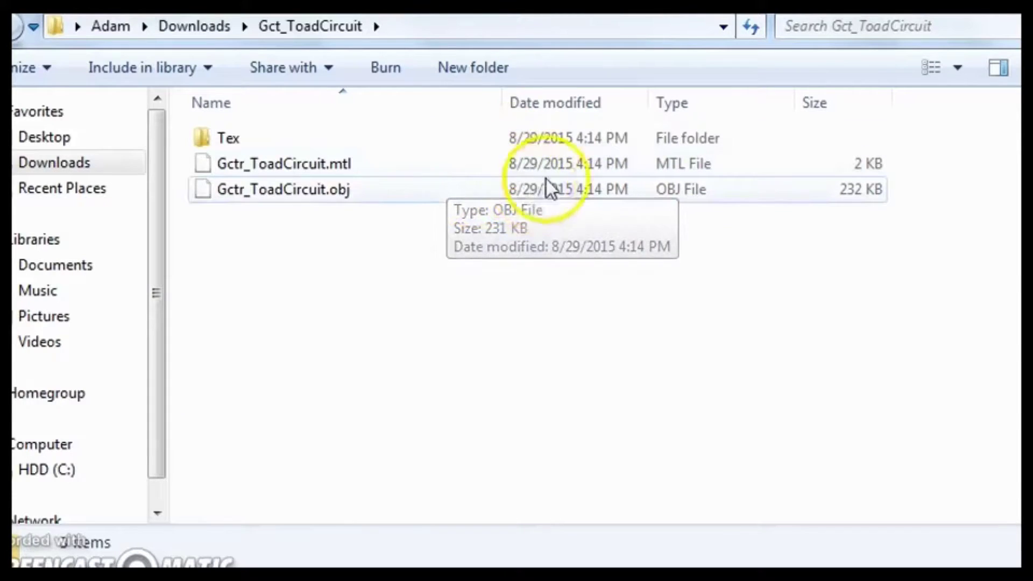
left_click(466, 197)
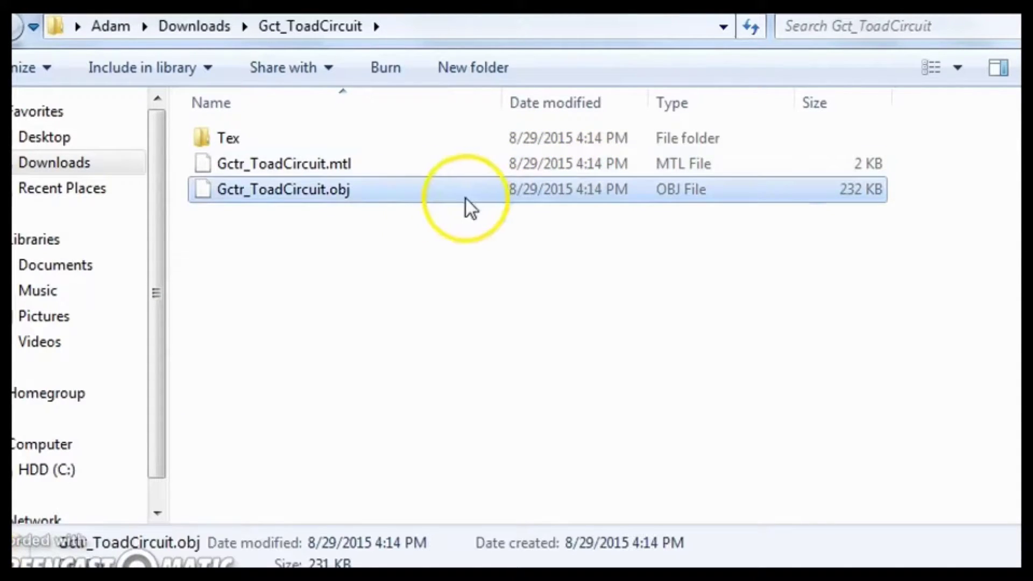
left_click(407, 168)
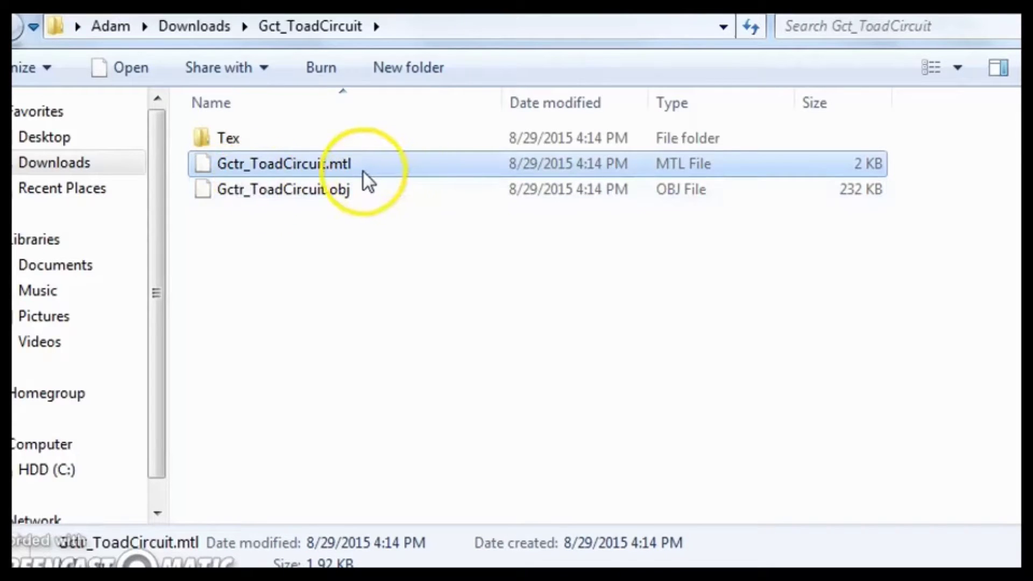
double_click(377, 141)
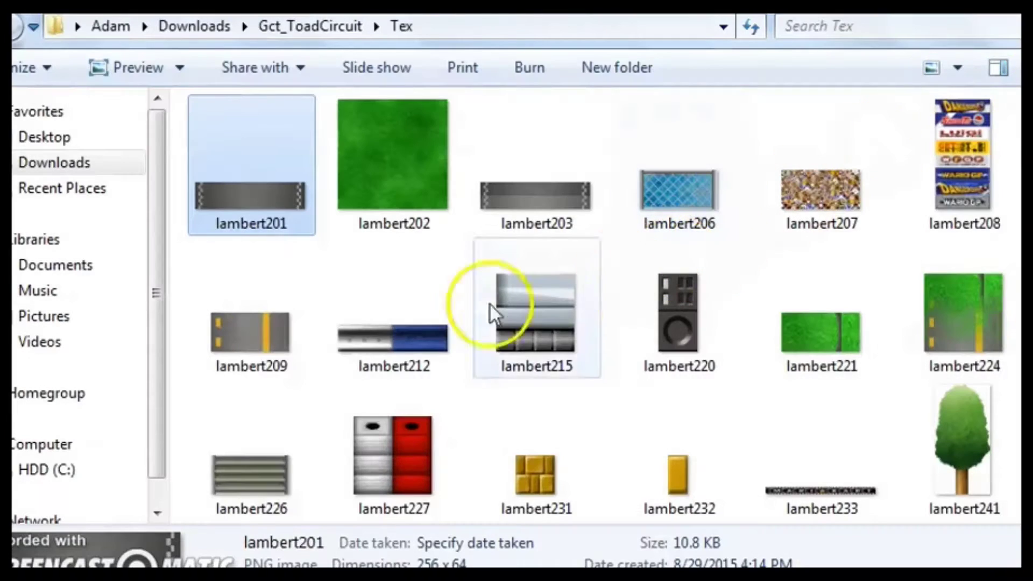
left_click(125, 163)
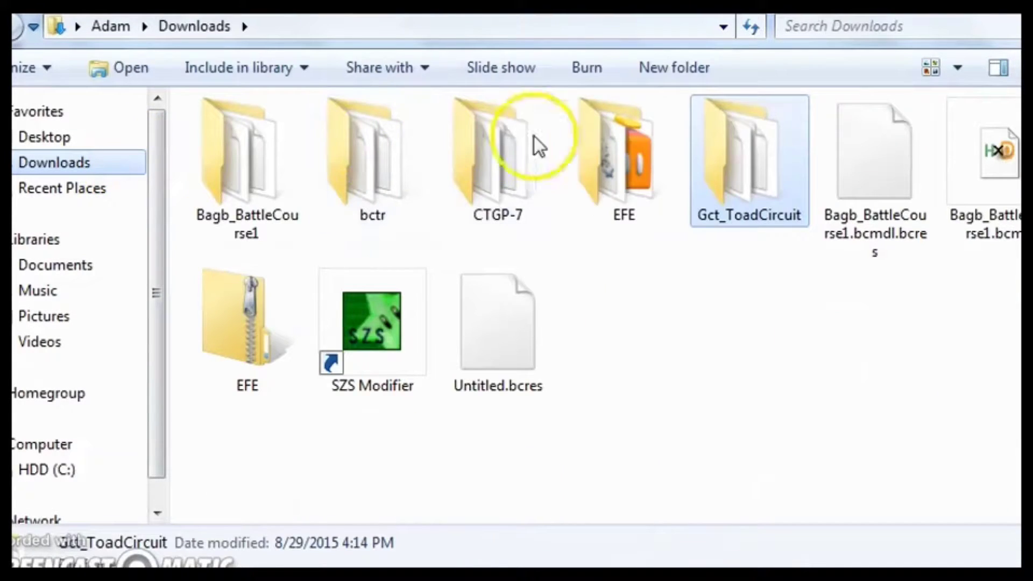
double_click(772, 166)
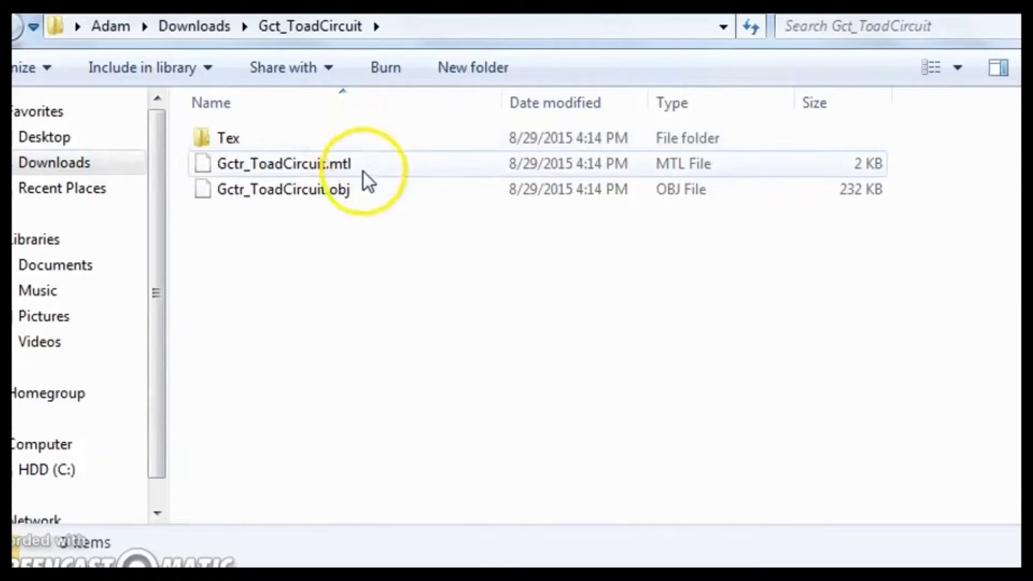
Launch SketchUp from the installed programs
left_click(13, 575)
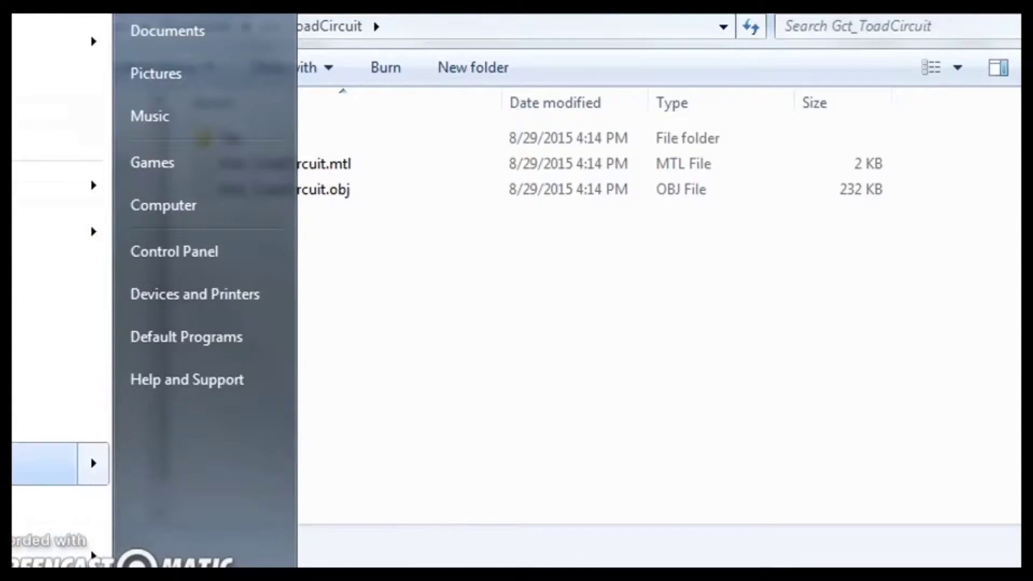
left_click(32, 550)
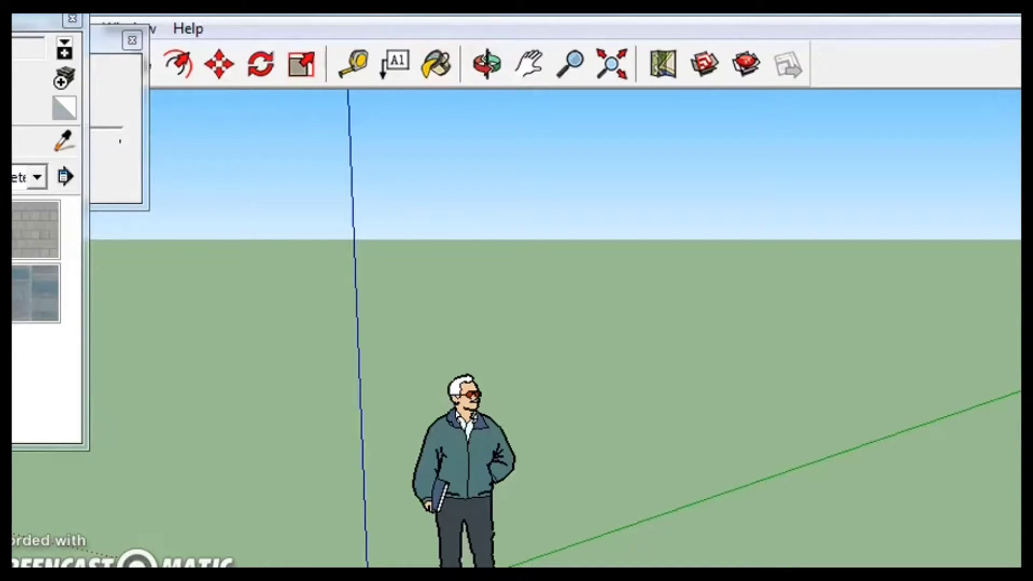
Rearrange the SketchUp window and its Materials and Soften Edges panels so the menus and drawing area are accessible
mouse_move(1020, 16)
left_mouse_down()
mouse_move(932, 191)
mouse_move(659, 330)
left_mouse_up()
mouse_move(485, 355)
left_mouse_down()
mouse_move(801, 56)
mouse_move(807, 30)
mouse_move(637, 13)
left_mouse_up()
left_click_drag(12, 24, 186, 123)
left_click_drag(69, 44, 179, 106)
left_click_drag(812, 556, 1021, 567)
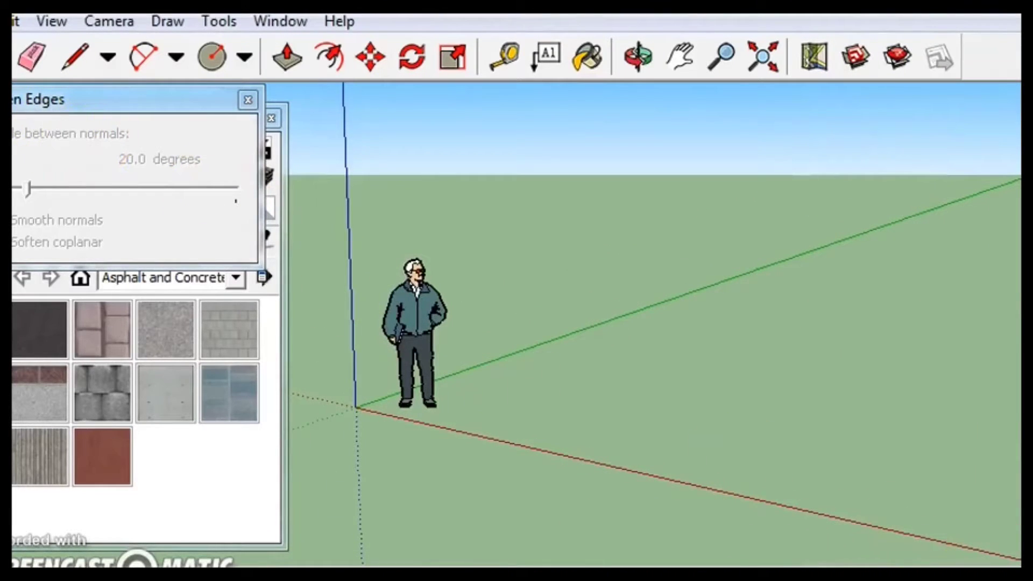
left_click(2, 23)
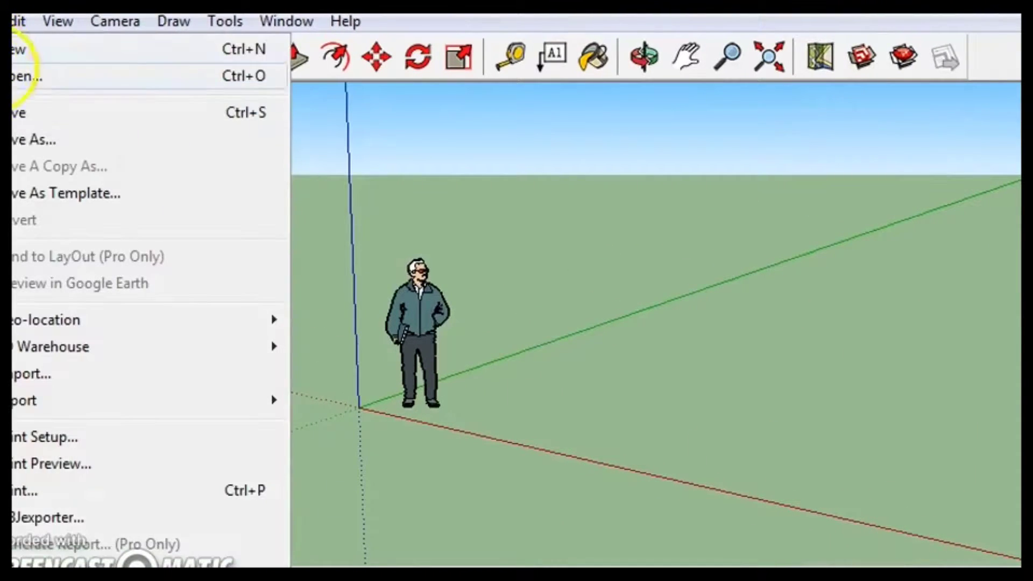
left_click(70, 375)
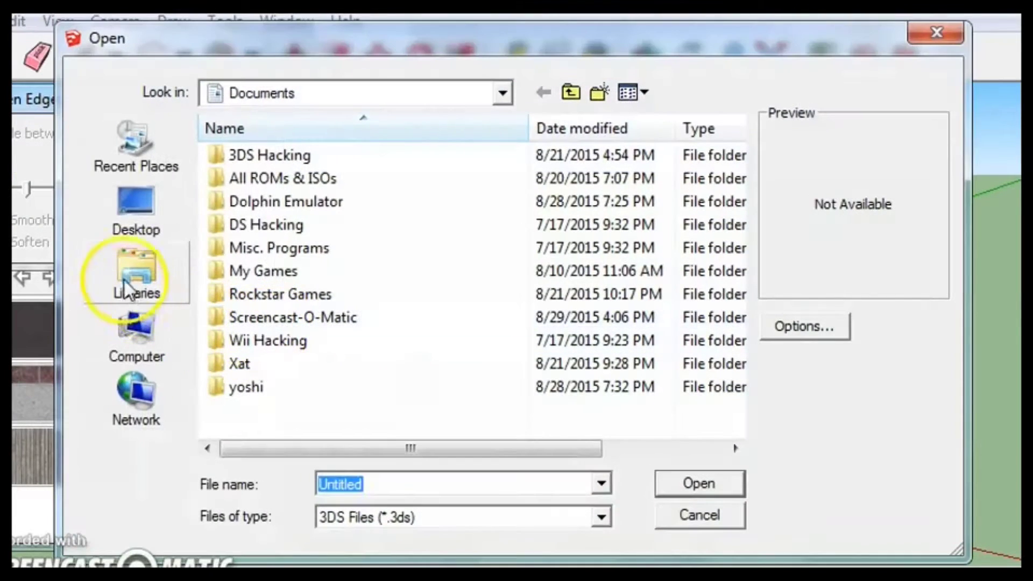
left_click(145, 211)
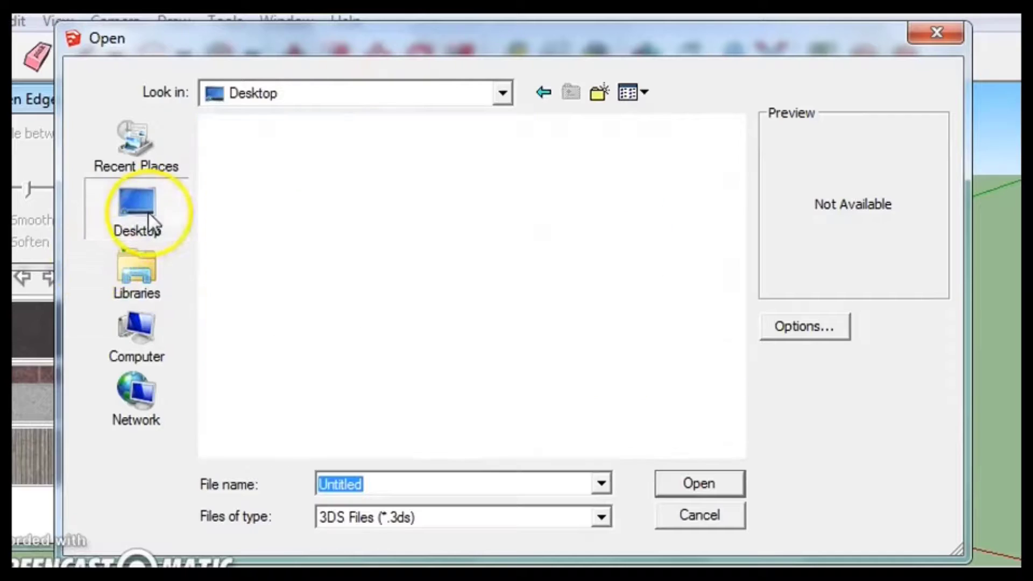
double_click(321, 227)
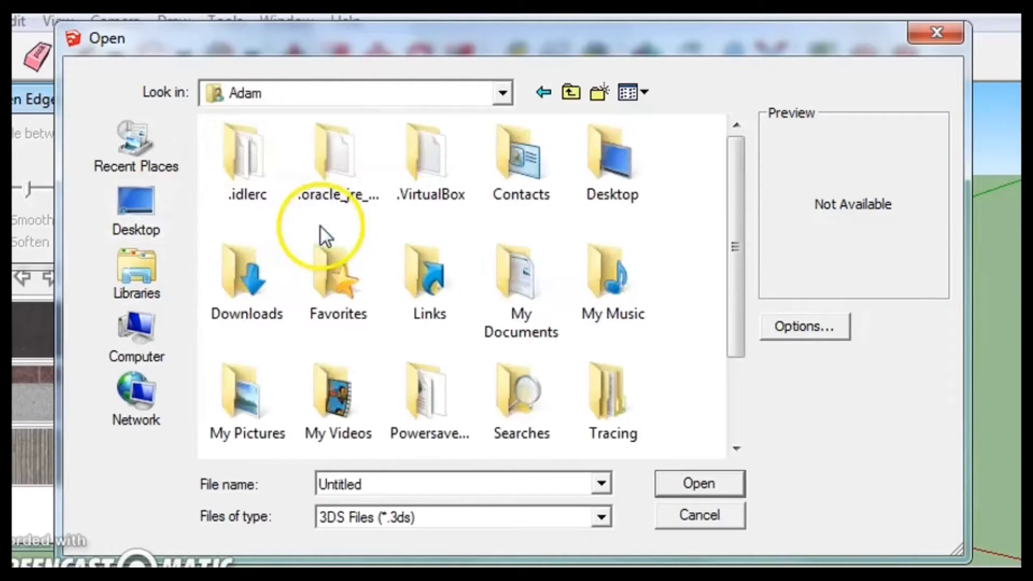
double_click(257, 314)
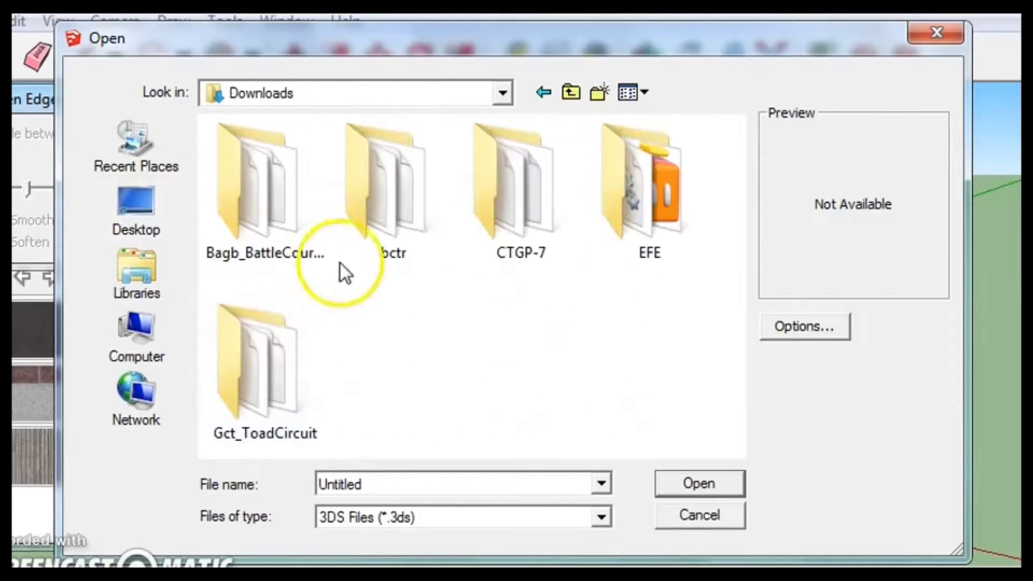
double_click(276, 377)
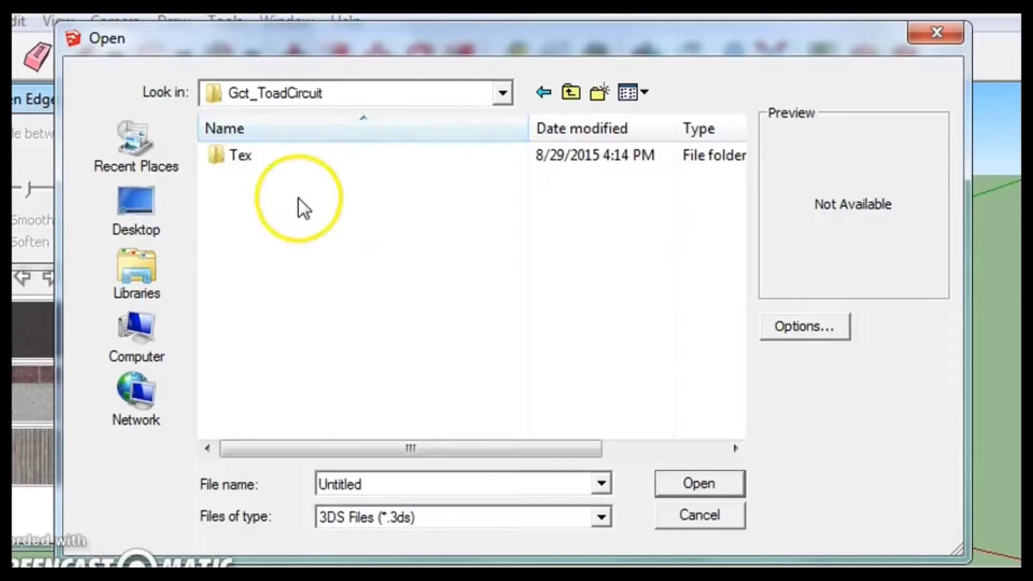
left_click(491, 517)
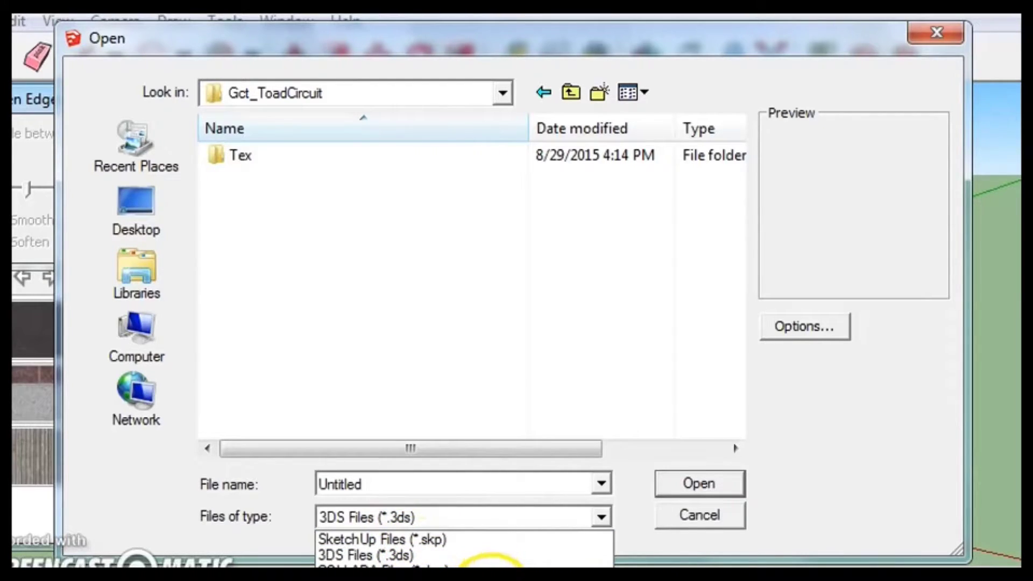
left_click(724, 508)
left_click(709, 513)
Open the model import dialog and check which file types it supports
left_click(13, 22)
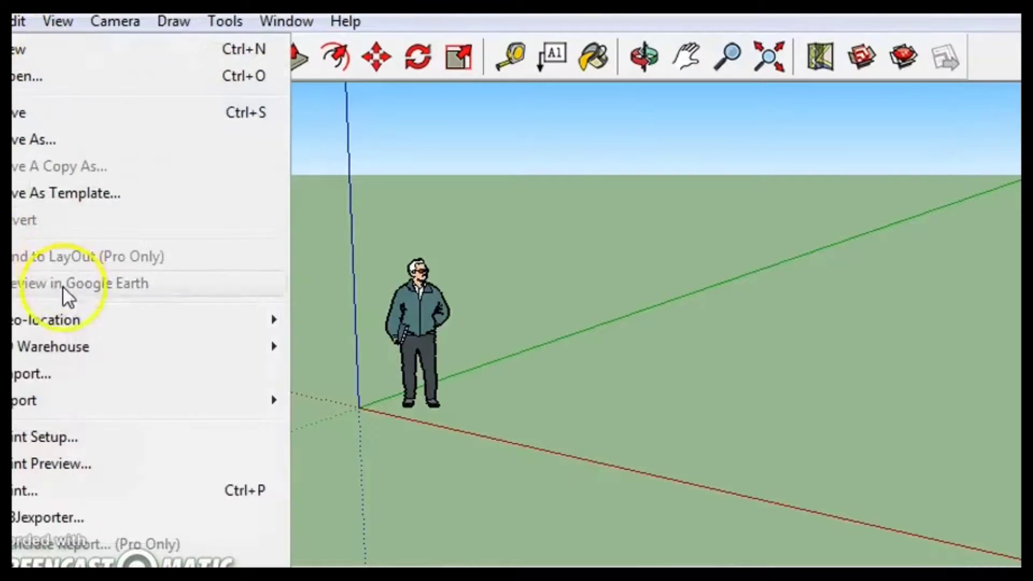
left_click(75, 373)
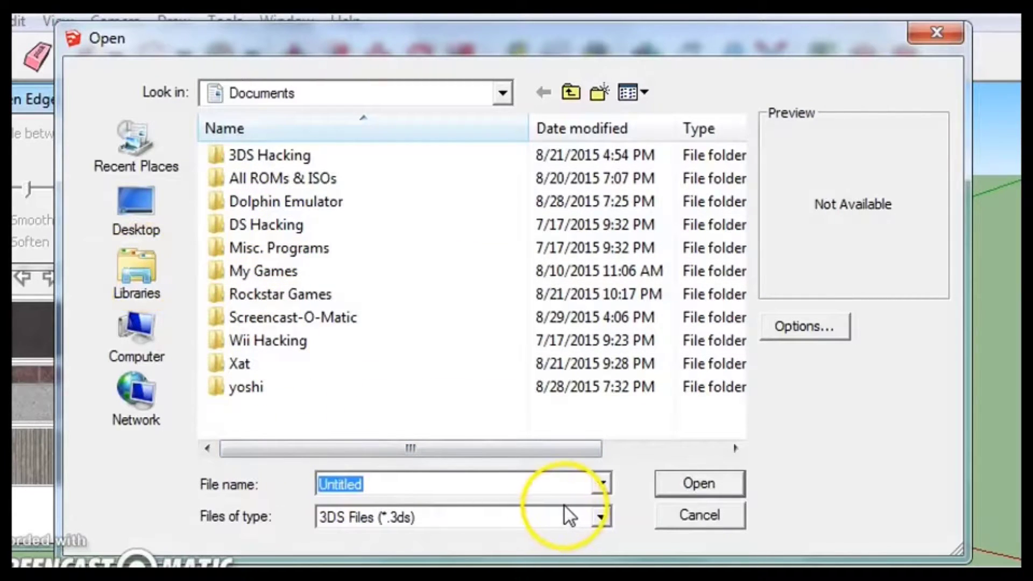
left_click(393, 517)
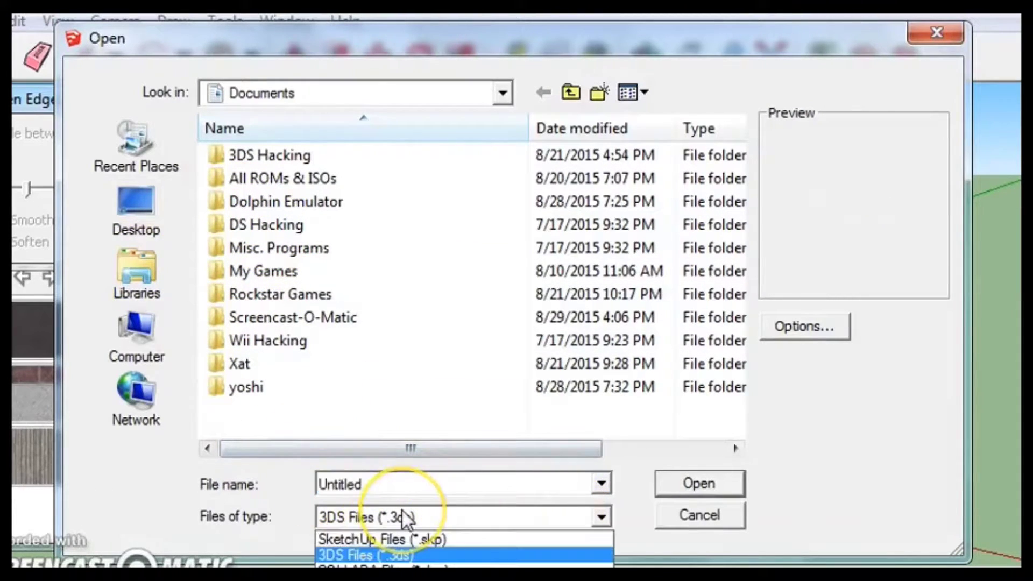
left_click(408, 512)
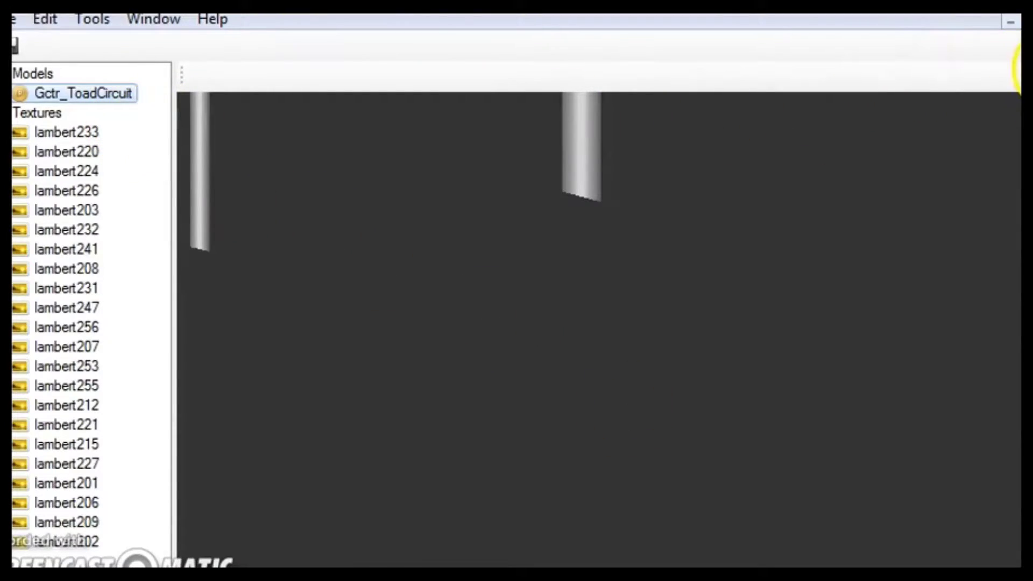
Switch to Every File Explorer and export the Gctr_ToadCircuit model as a COLLADA DAE file in the Gct_ToadCircuit folder
left_click(1021, 68)
left_click(418, 488)
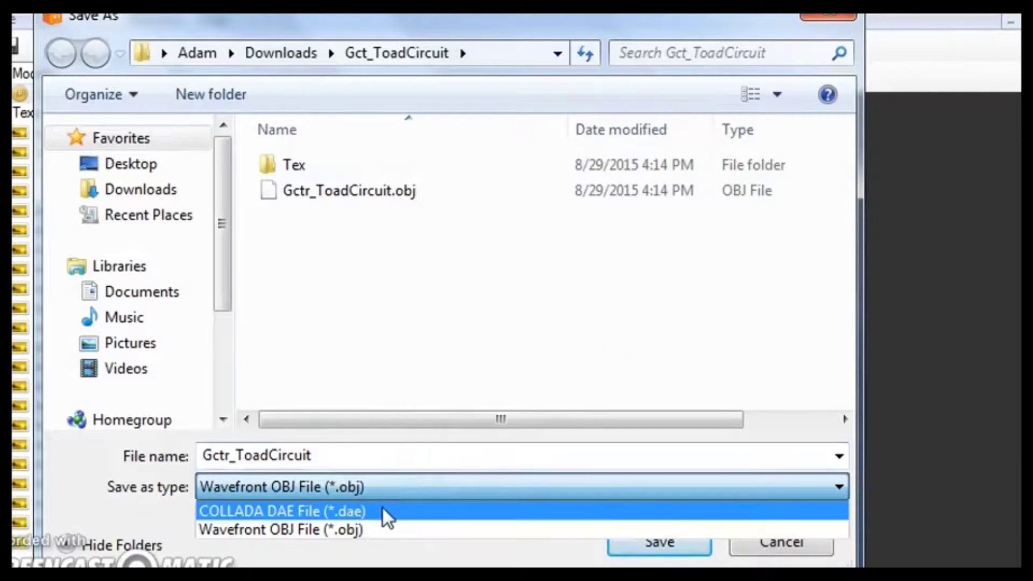
left_click(366, 510)
left_click(661, 543)
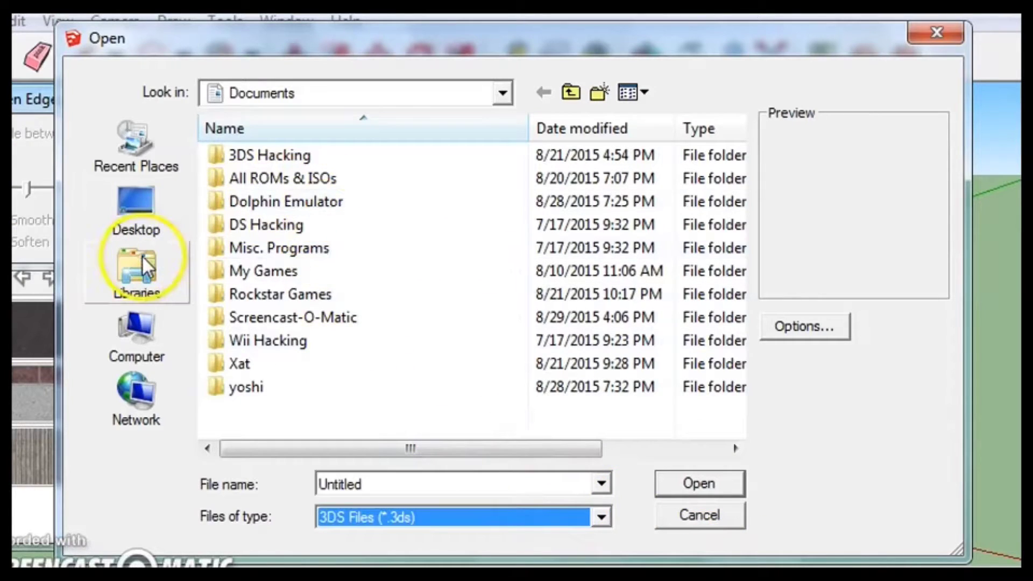
Switch to SketchUp's import dialog and import the COLLADA file Gctr_ToadCircuit.dae from the Gct_ToadCircuit folder in Downloads
left_click(141, 255)
left_click(154, 226)
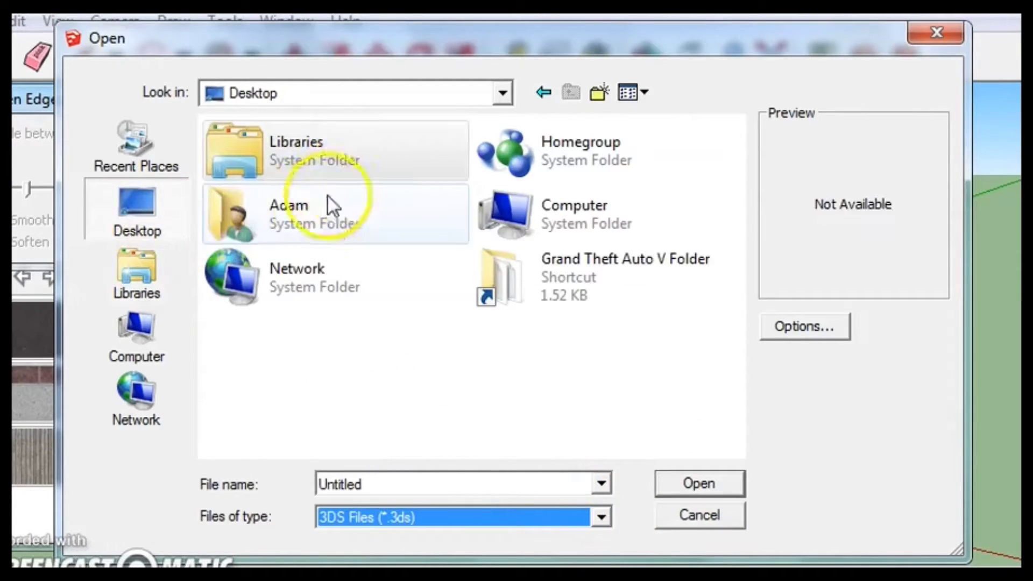
double_click(320, 215)
double_click(243, 311)
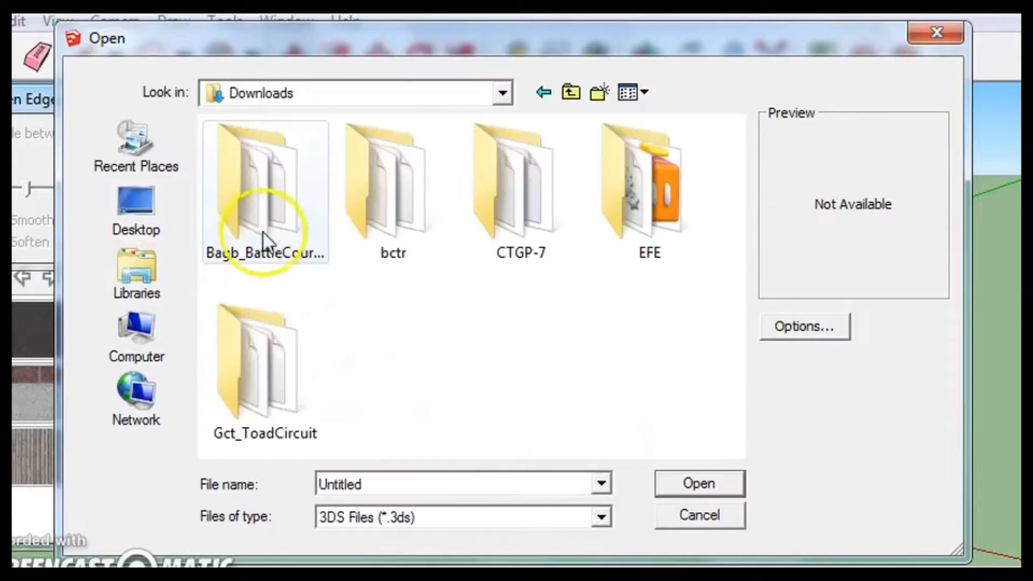
double_click(272, 369)
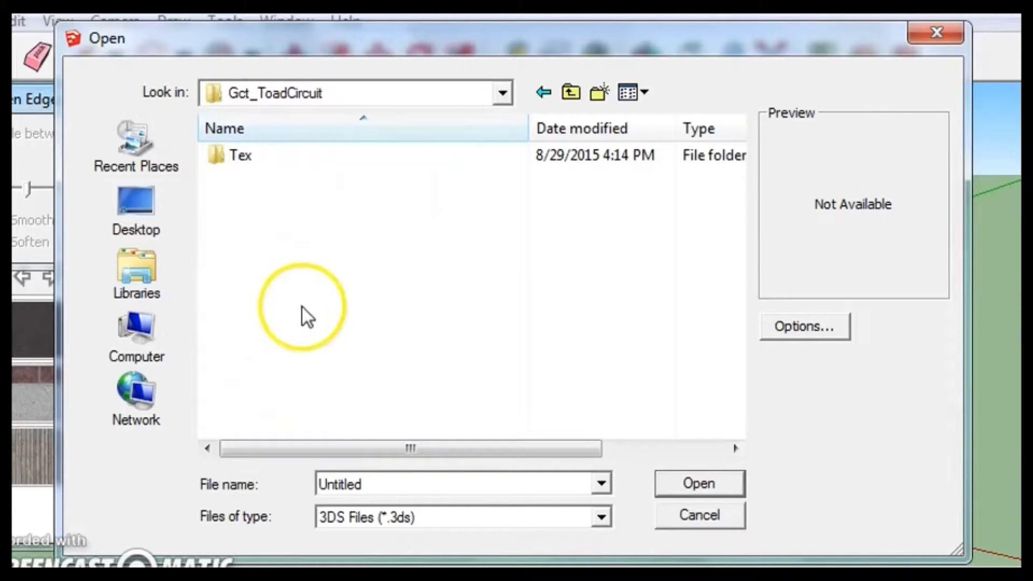
left_click(444, 516)
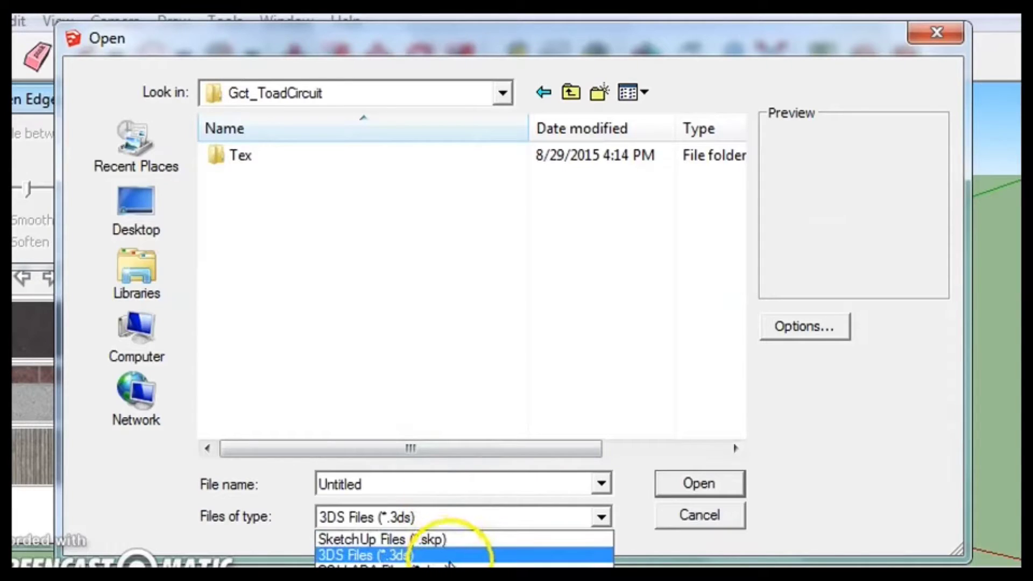
left_click(441, 565)
double_click(375, 183)
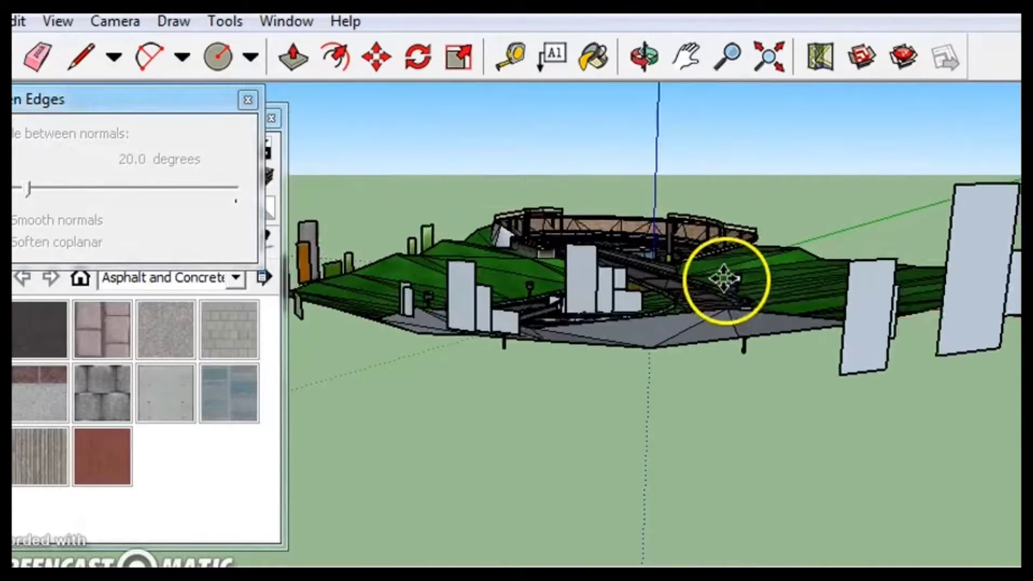
Place the imported Toad Circuit model near the origin and view the whole track from above
left_click(723, 278)
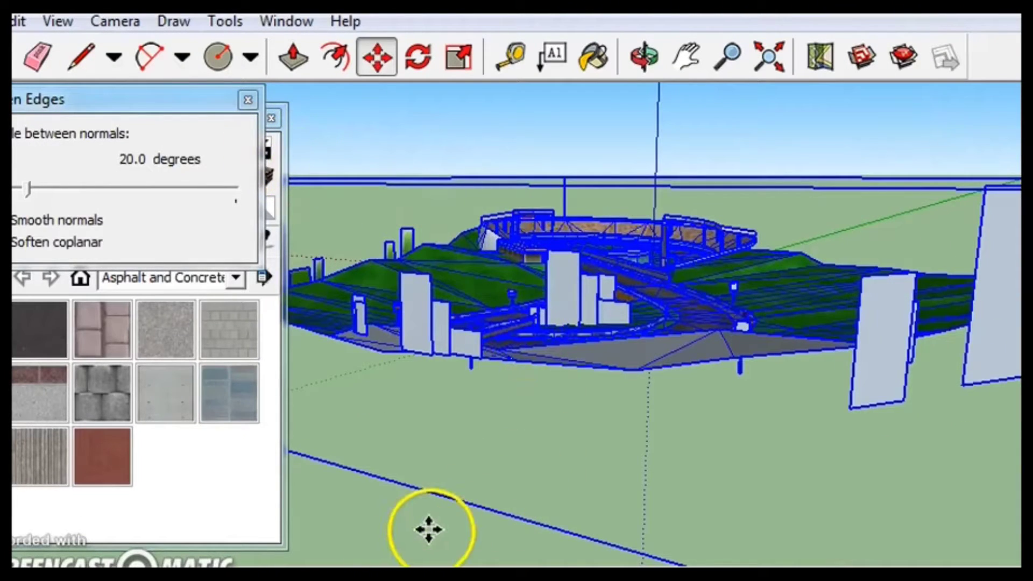
scroll(422, 517, "down", 3)
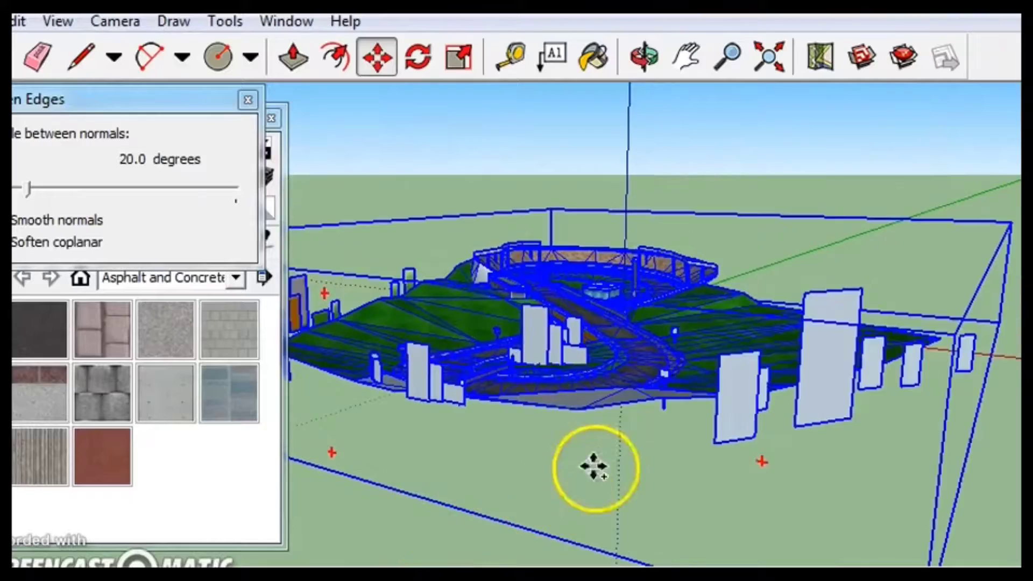
left_click_drag(617, 453, 643, 448)
left_click_drag(777, 429, 881, 463)
Make an offset copy of the track component with the Move tool, and undo it
key("ctrl")
left_click(670, 426)
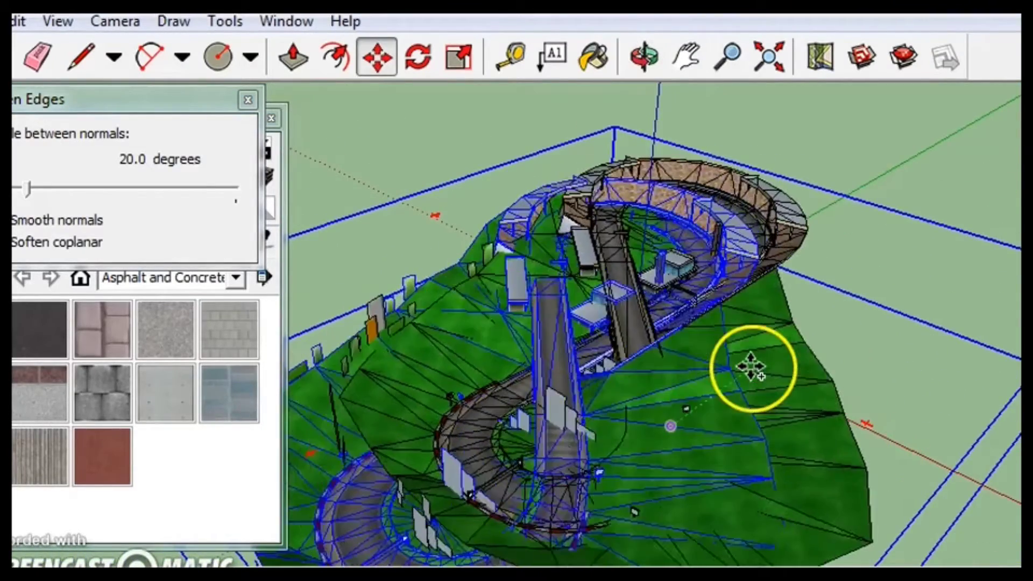
left_click(751, 367)
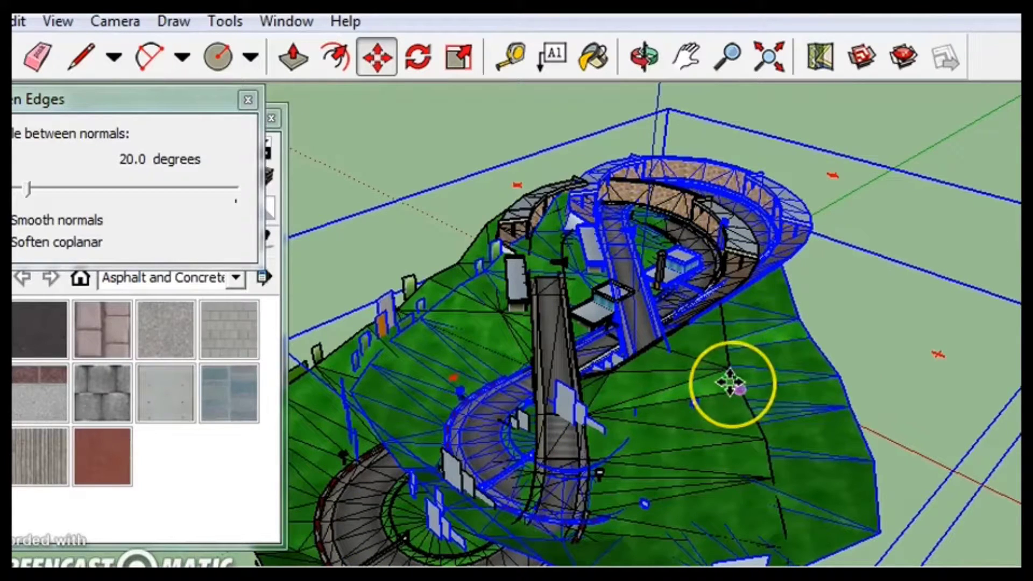
key("ctrl+z")
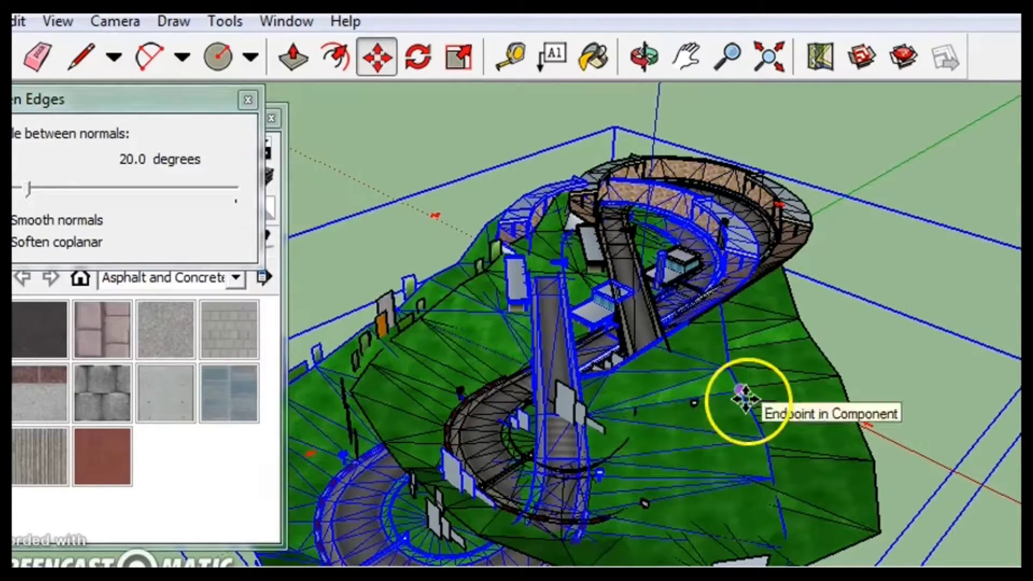
key("ctrl+z")
Move the track component a short distance from its placed position
left_click(746, 407)
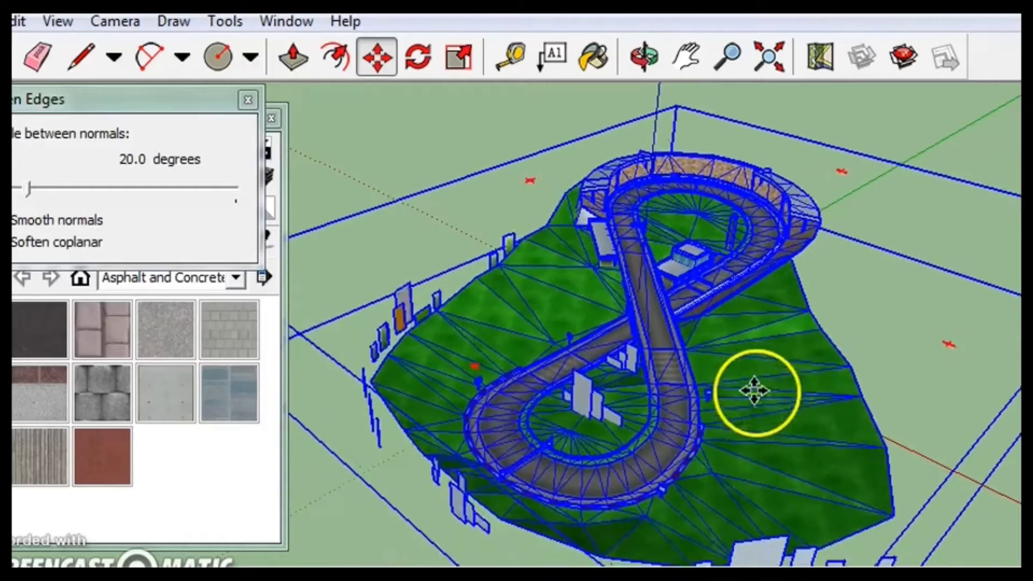
left_click(770, 366)
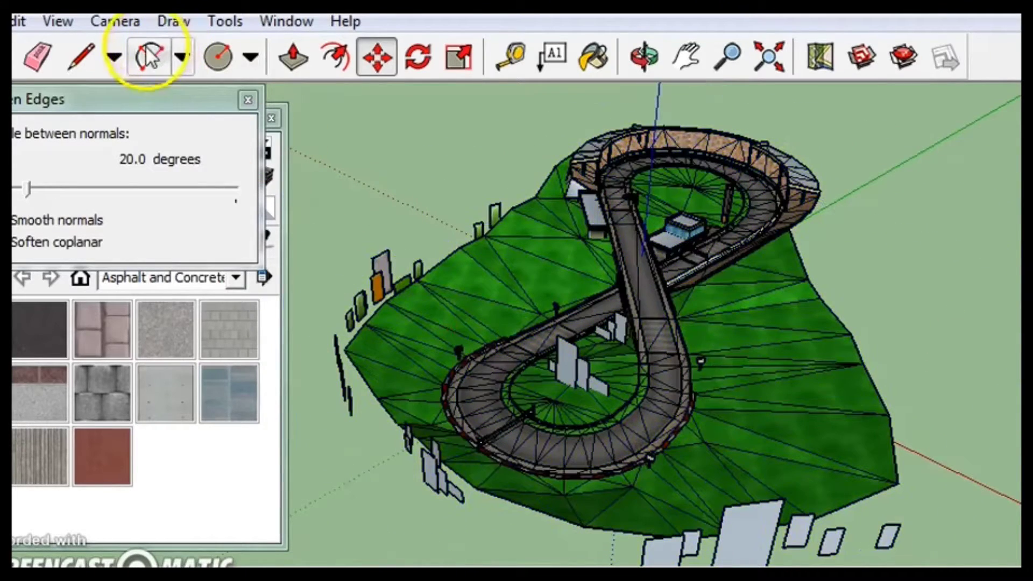
Draw an upright circle at the track's crossing and a large flat circle over the grass beside it
left_click(212, 62)
left_click(618, 321)
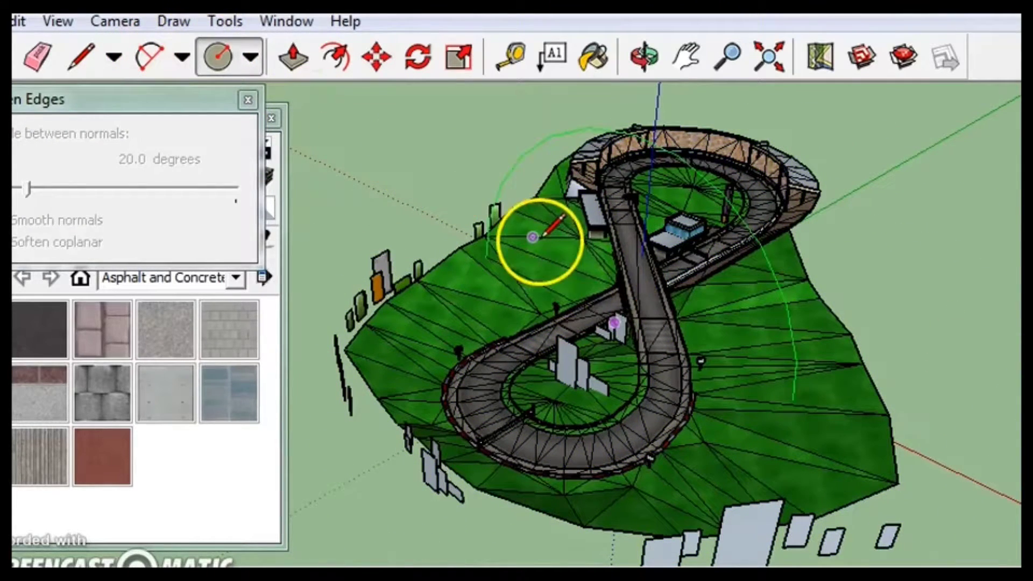
left_click(667, 334)
left_click(774, 364)
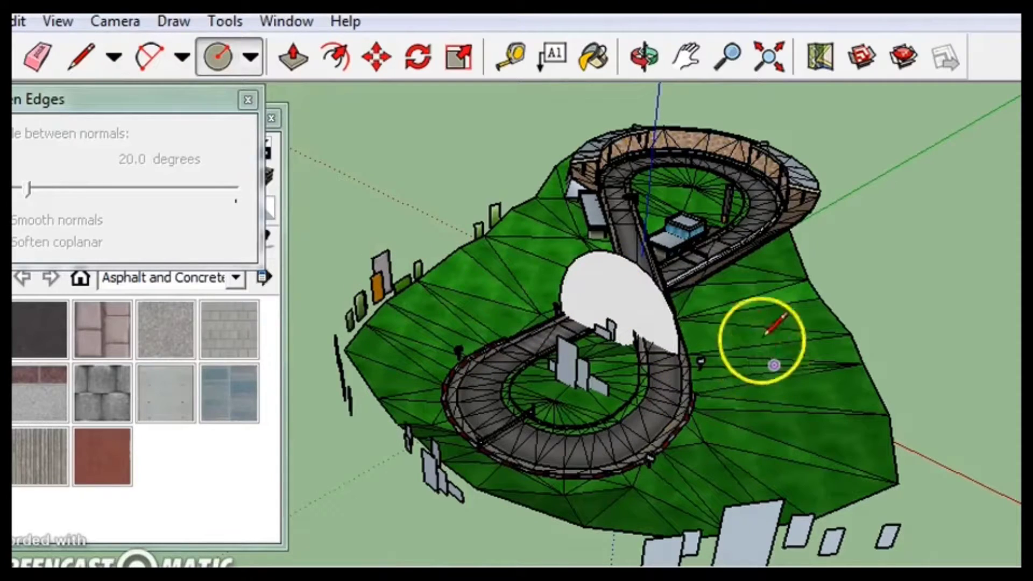
left_click(674, 244)
Draw small circles inside the track's front loop and paint the model's untextured faces with Asphalt_Stamped_Brick
left_click(39, 398)
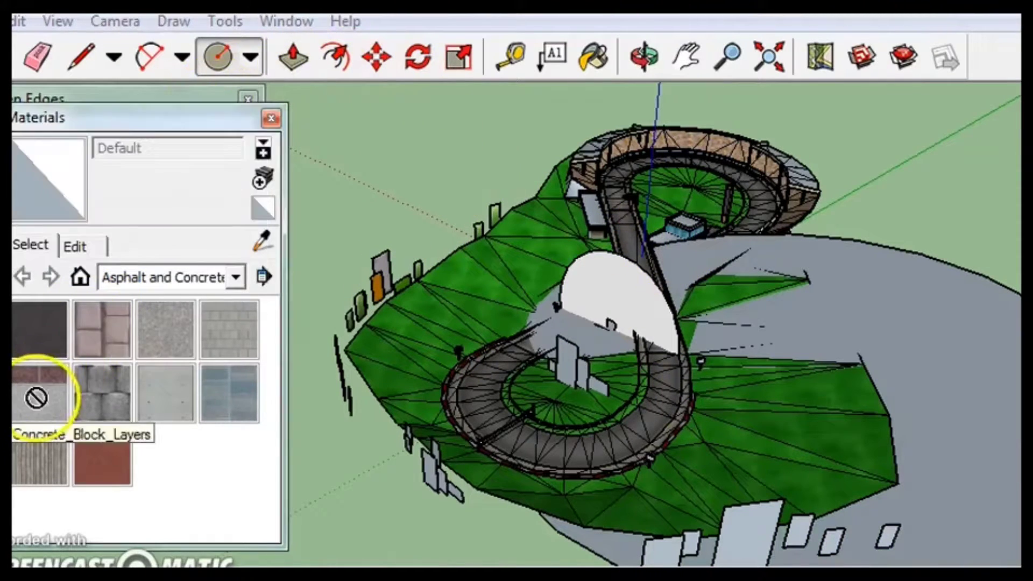
left_click(553, 400)
left_click(594, 385)
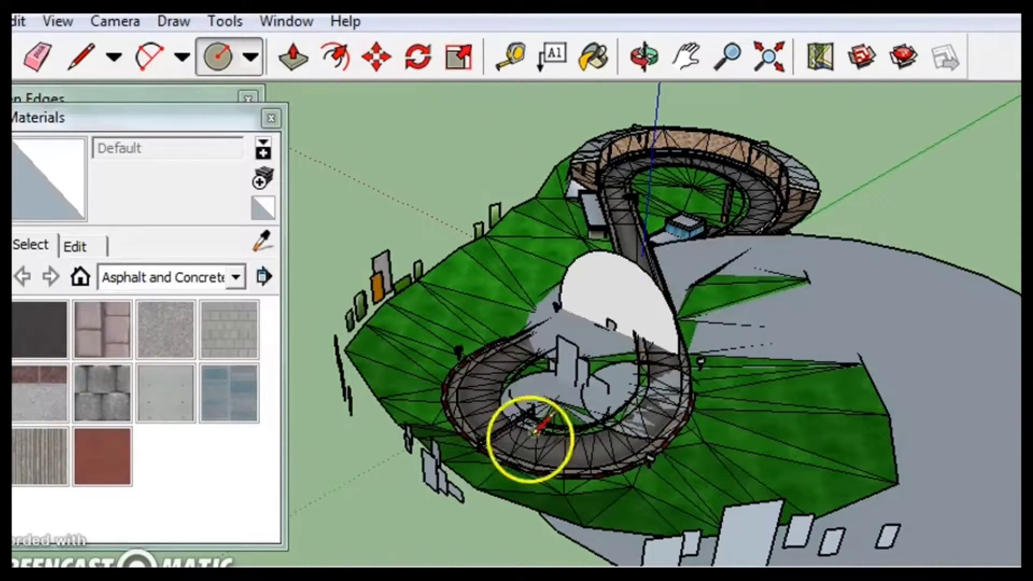
left_click(111, 339)
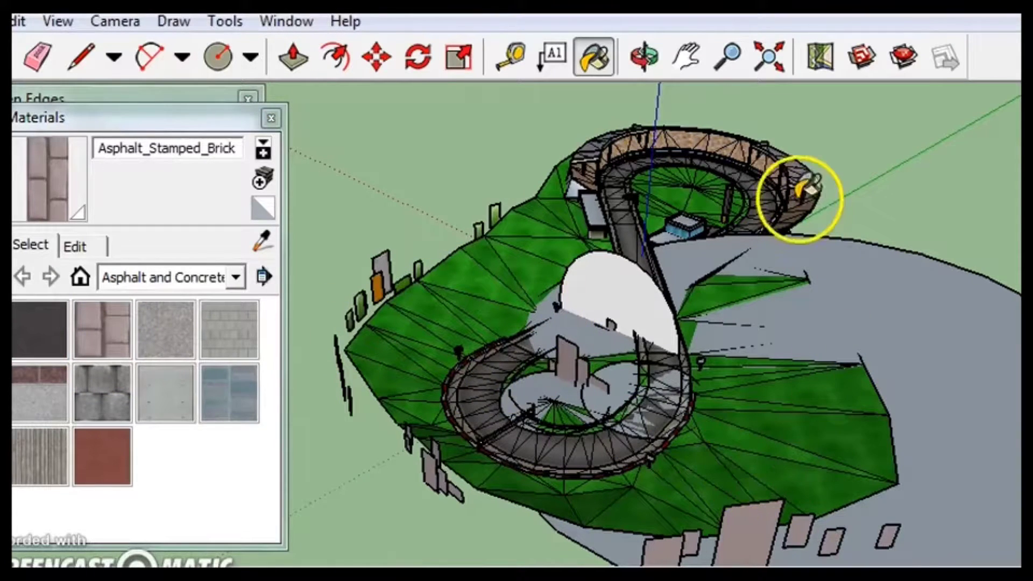
Export the edited model as a COLLADA file named New in the Gct_ToadCircuit folder
left_click(2, 21)
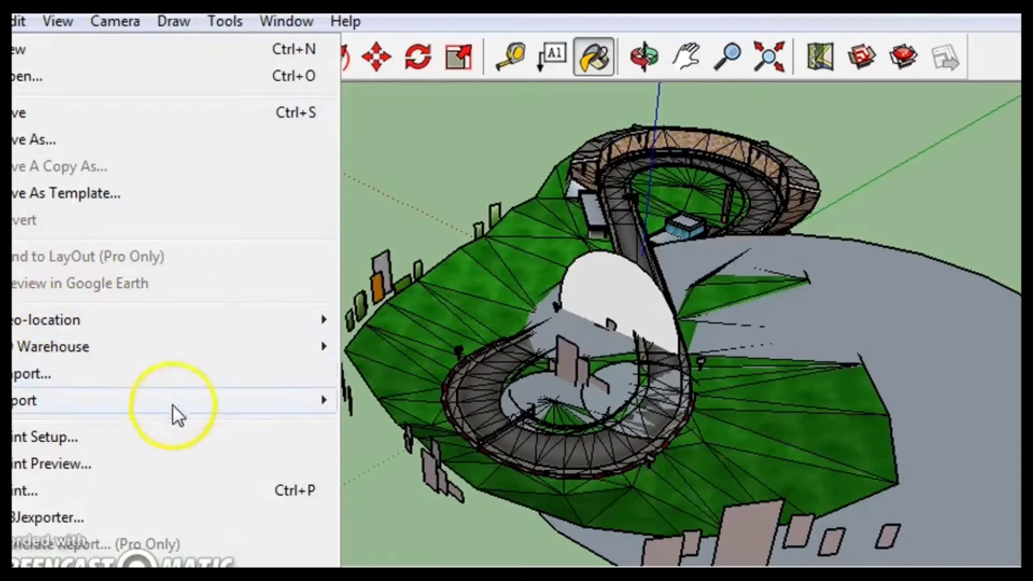
mouse_move(320, 394)
left_click(386, 397)
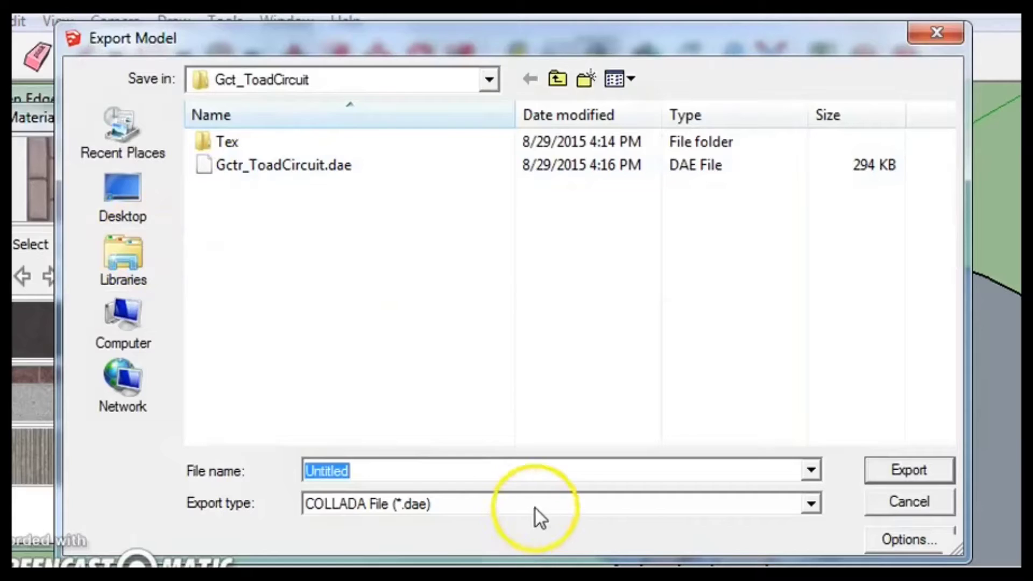
left_click(536, 509)
left_click(534, 508)
double_click(434, 472)
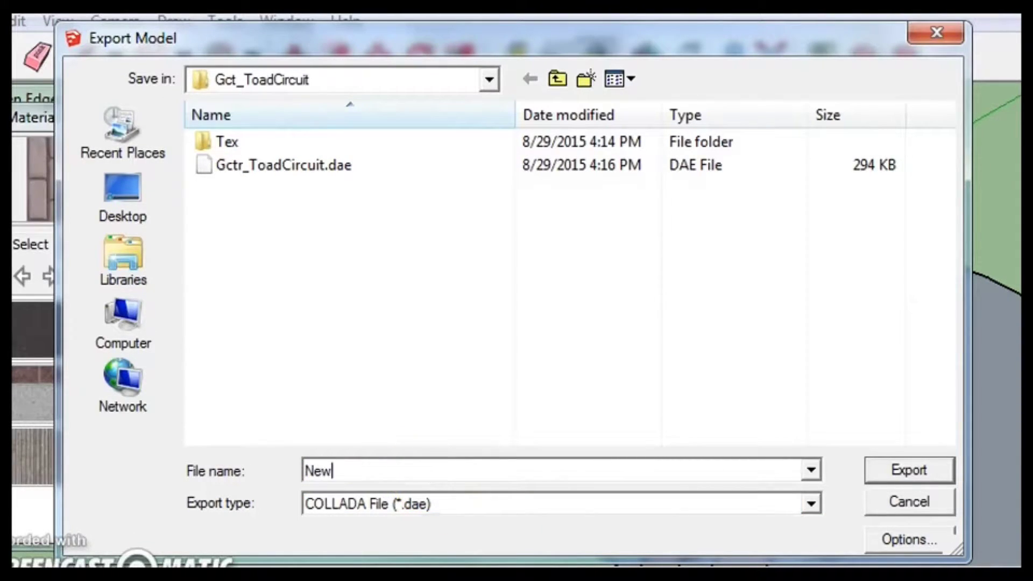
left_click(914, 466)
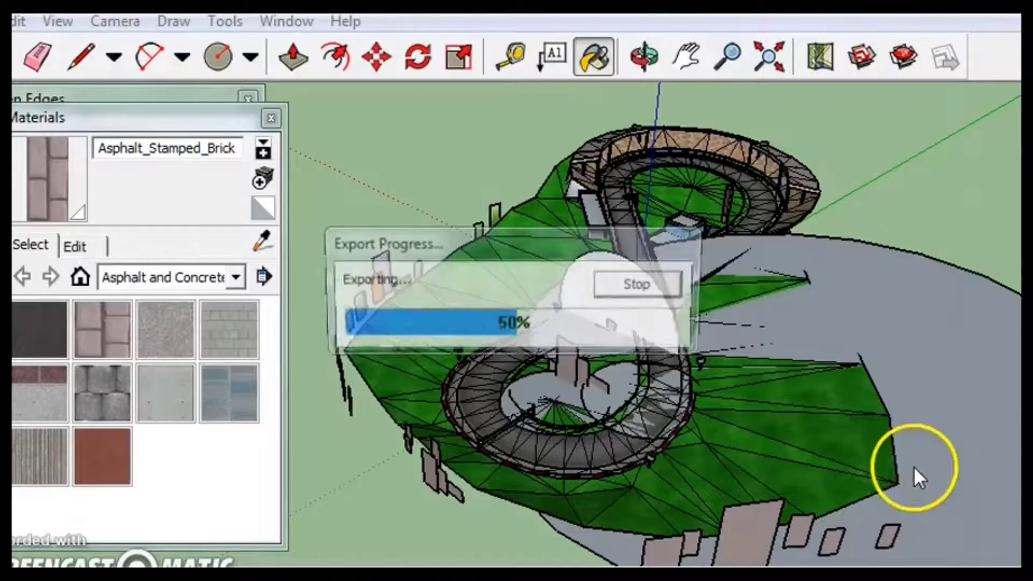
Try to export the edited track with the OBJ exporter
left_click(1, 22)
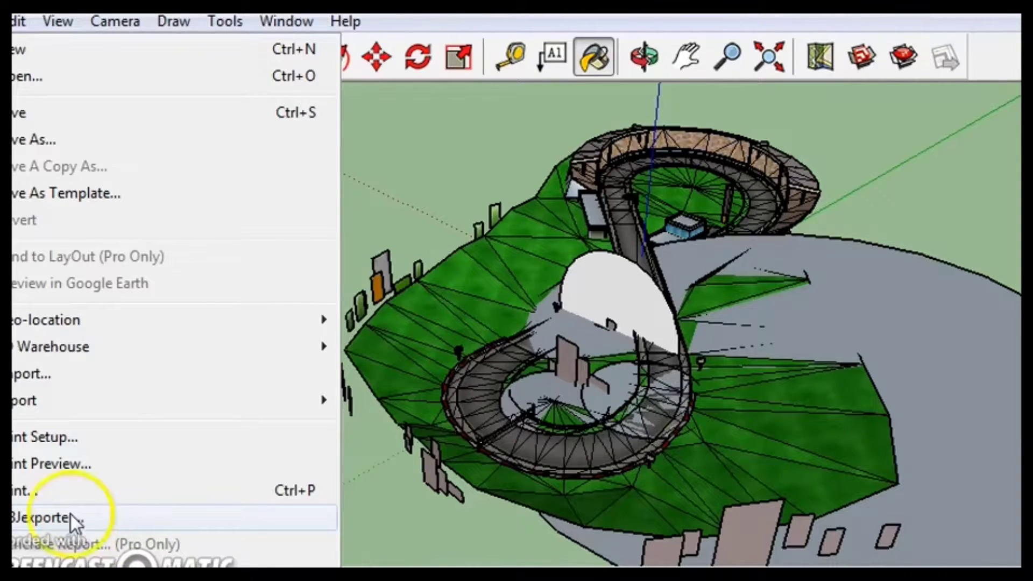
left_click(50, 519)
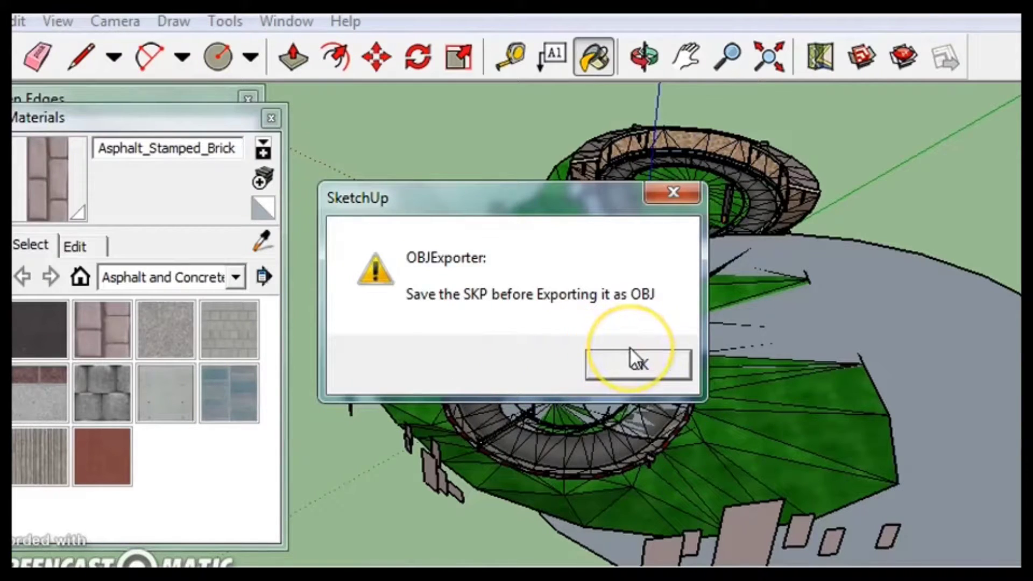
left_click(648, 369)
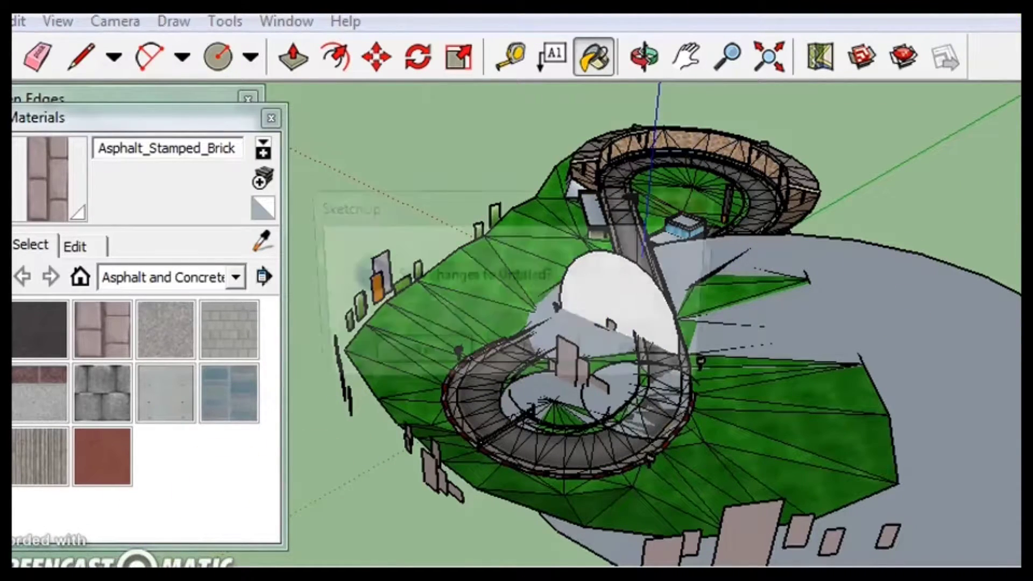
Close SketchUp without saving the model, and open the Tex folder inside Gct_ToadCircuit in Windows Explorer
left_click(562, 357)
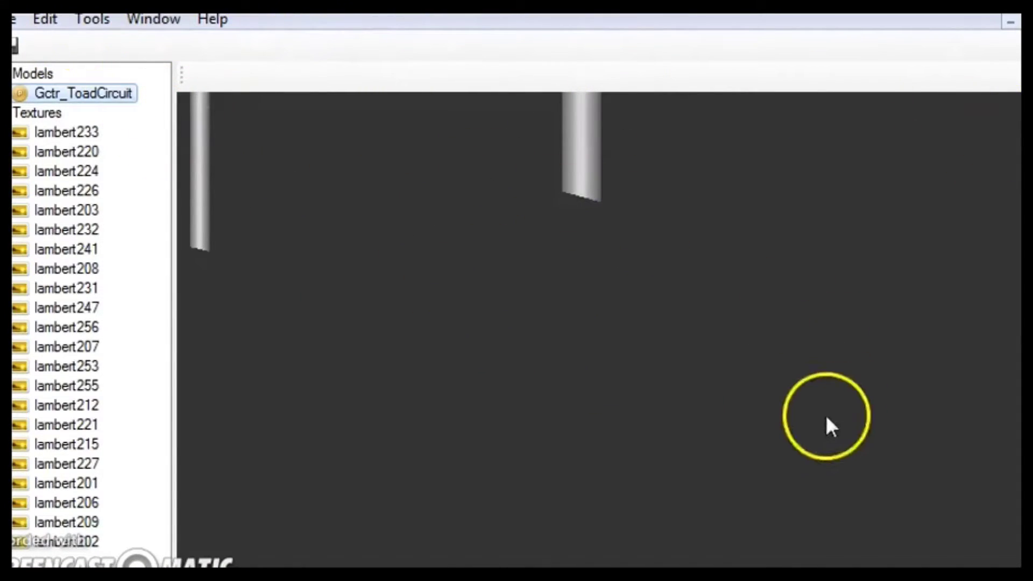
left_click(108, 576)
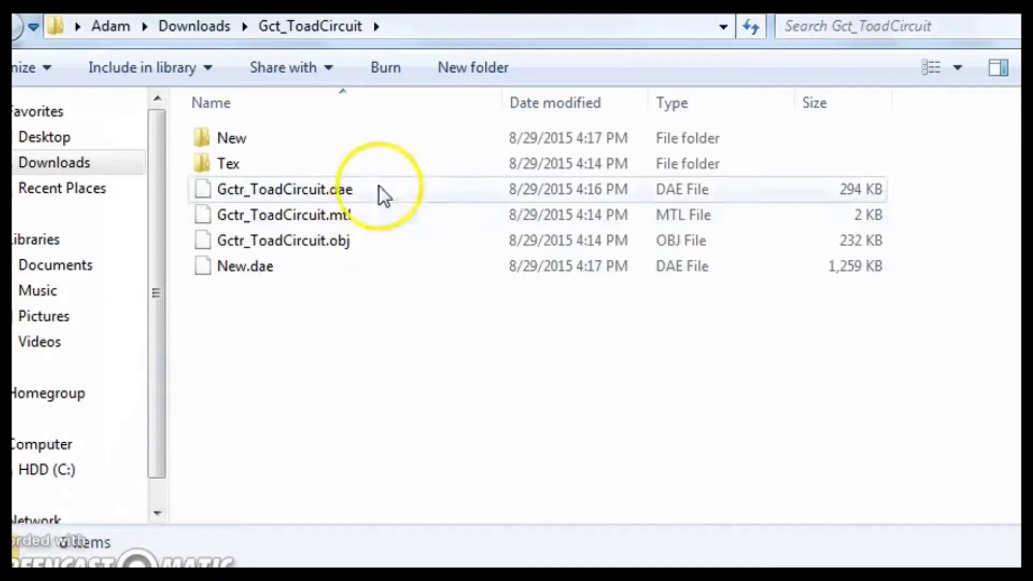
double_click(275, 133)
key("BackSpace")
double_click(247, 157)
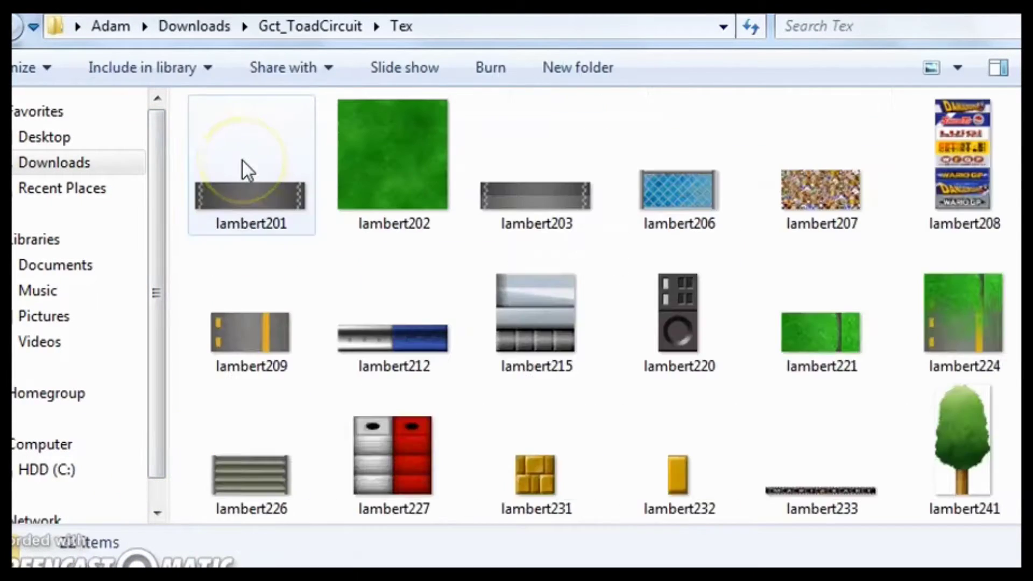
left_click(246, 159)
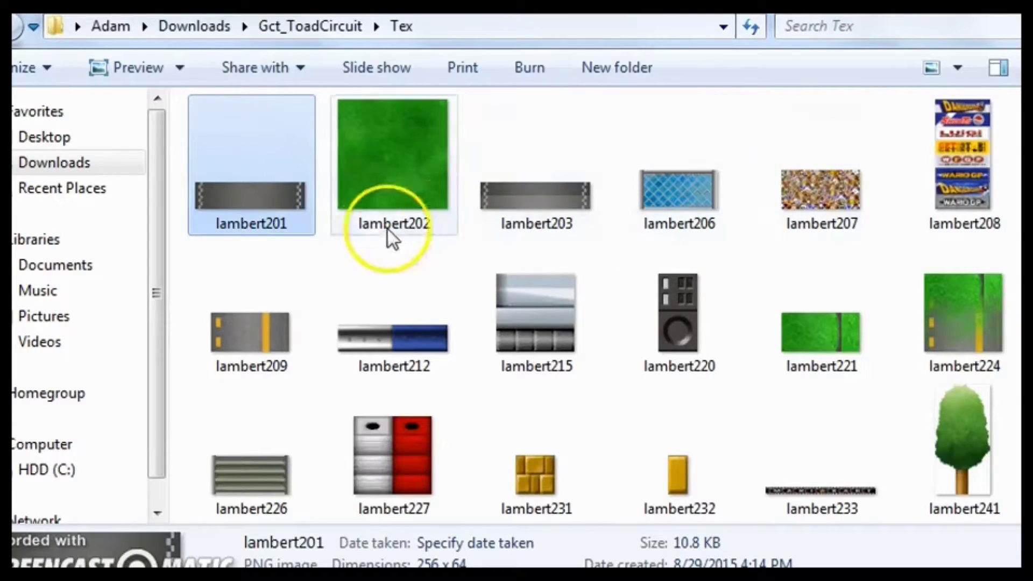
Open the lambert241 tree texture for editing in Paint.NET and resize the editor window to fit the screen
right_click(935, 394)
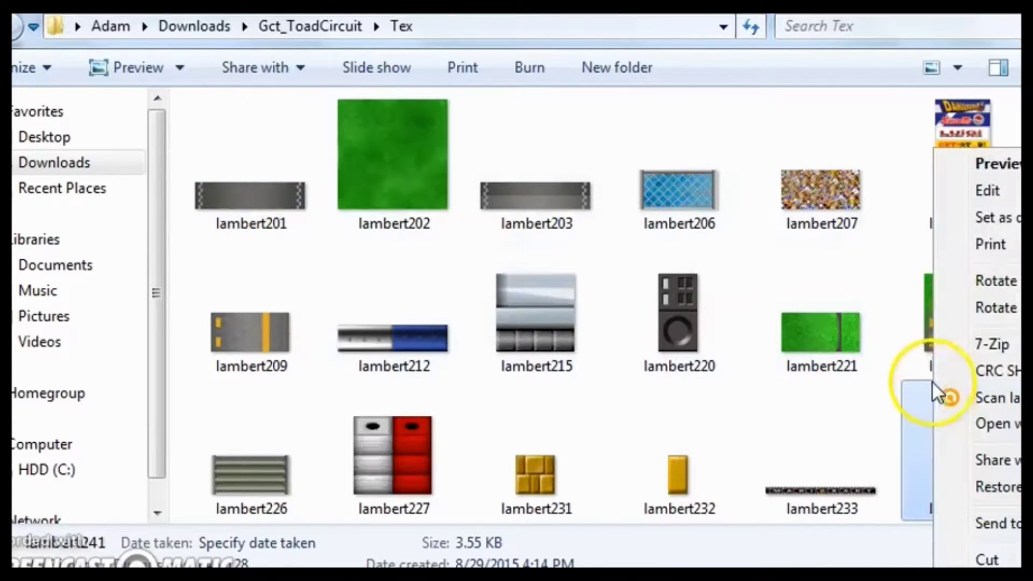
left_click(999, 189)
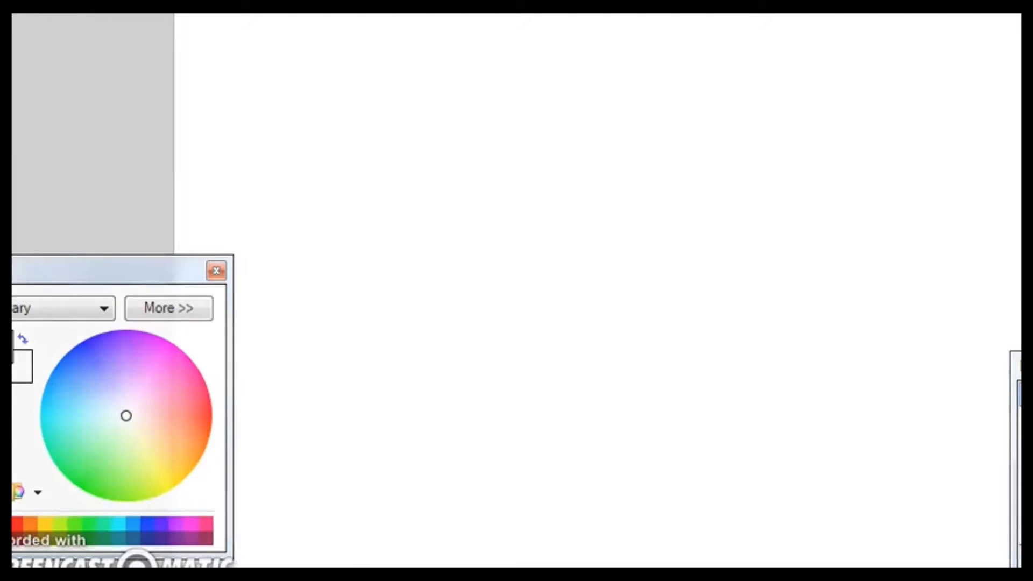
mouse_move(624, 14)
left_mouse_down()
mouse_move(592, 27)
mouse_move(610, 11)
mouse_move(602, 7)
left_mouse_up()
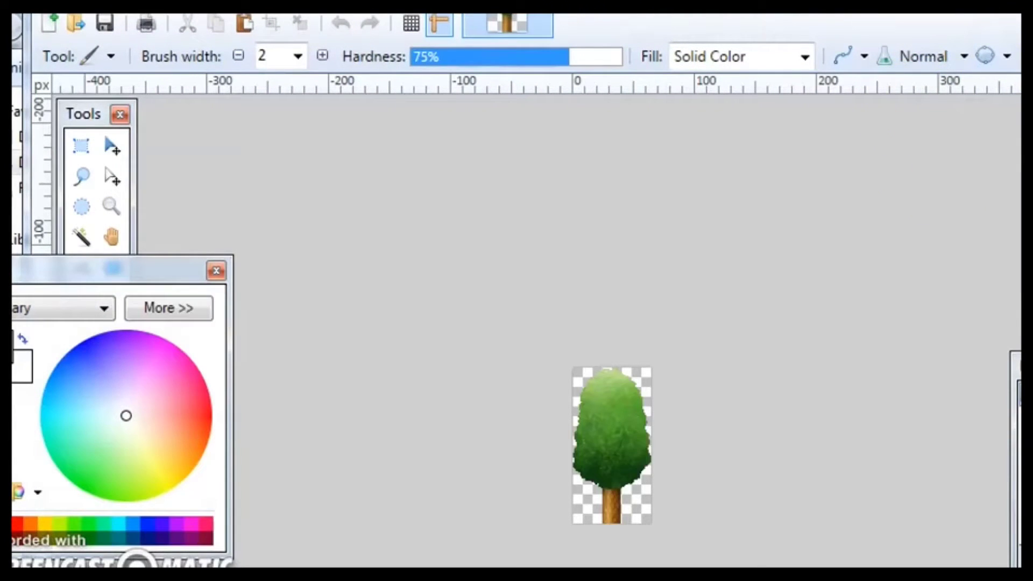
left_click_drag(1021, 15, 802, 209)
mouse_move(634, 214)
left_mouse_down()
mouse_move(709, 98)
mouse_move(729, 1)
left_mouse_up()
Recolour the tree texture blue by setting its hue to 122
left_click(353, 28)
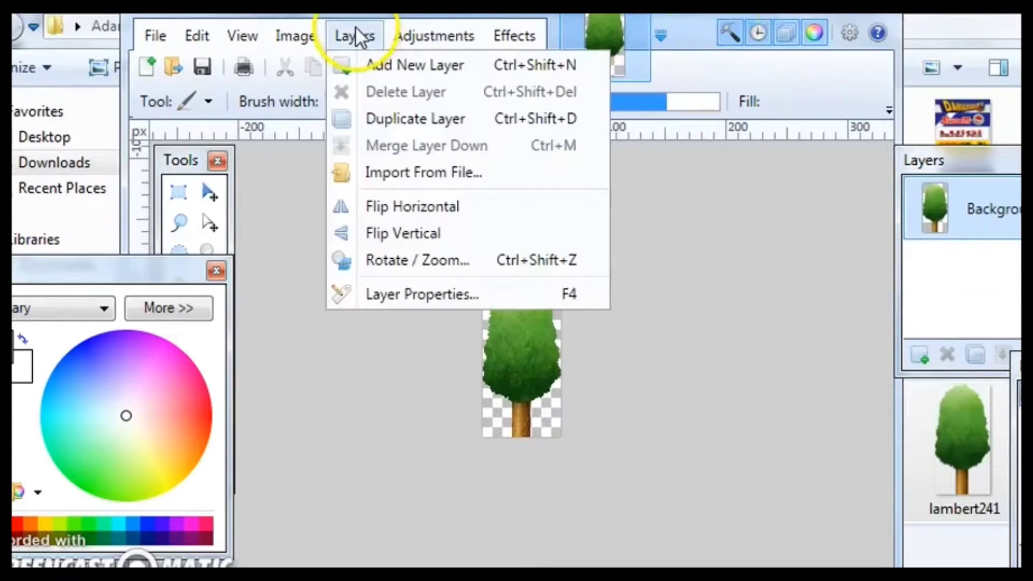
mouse_move(408, 22)
left_click(458, 173)
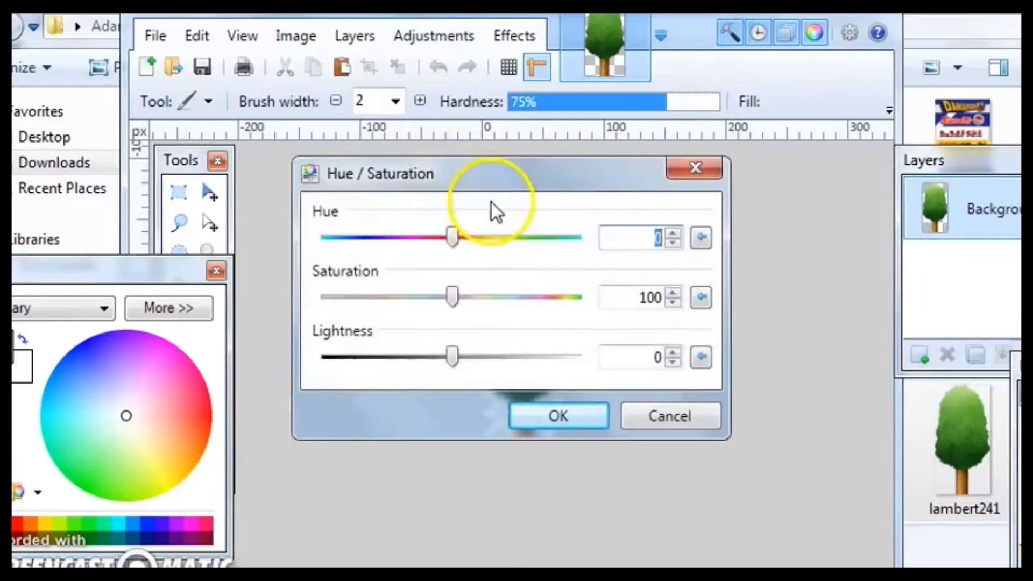
left_click_drag(474, 179, 832, 303)
left_click_drag(774, 370, 859, 364)
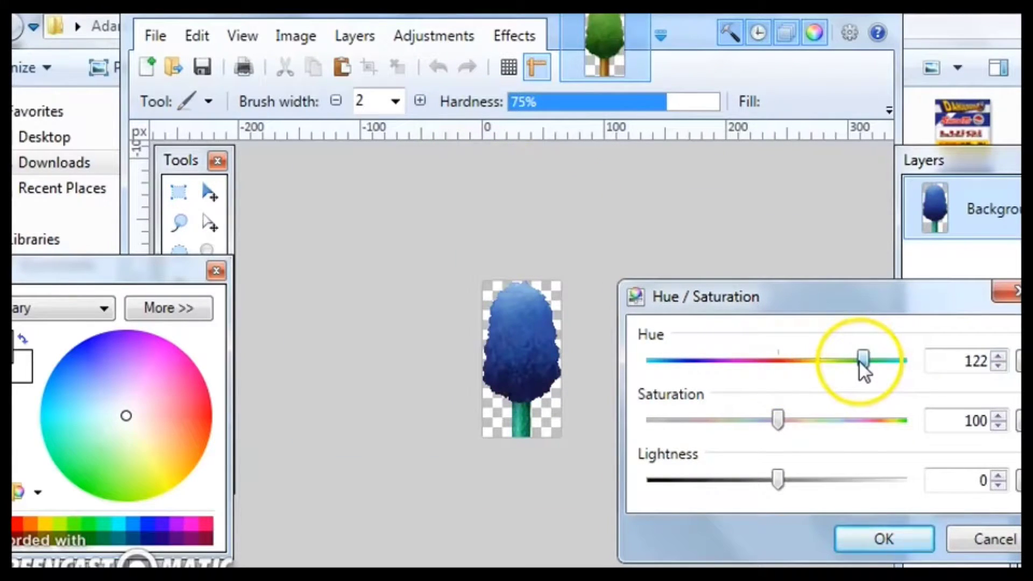
left_click(856, 535)
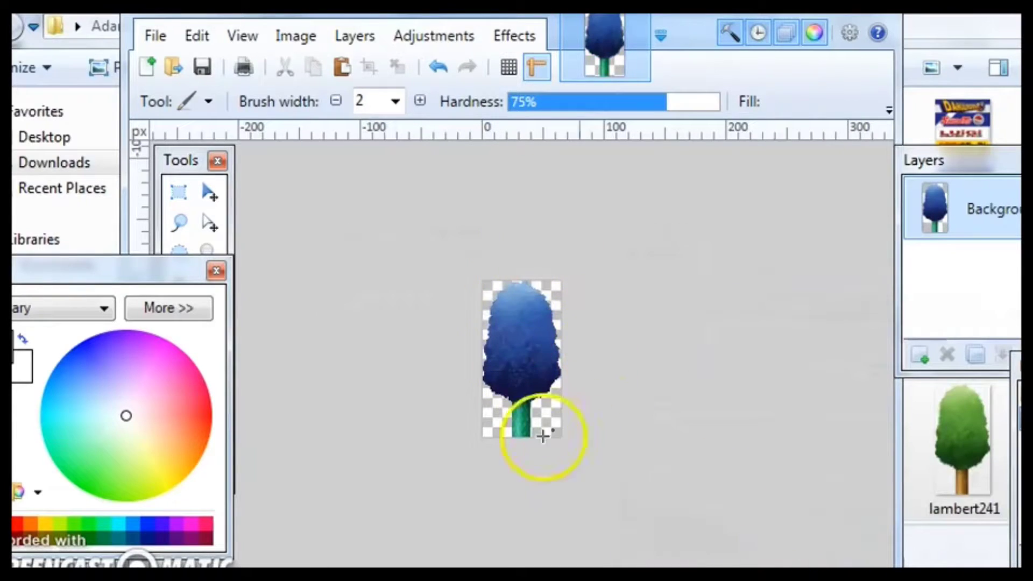
Save the recoloured tree texture over lambert241 with auto-detected bit depth and close the image editor
left_click(159, 35)
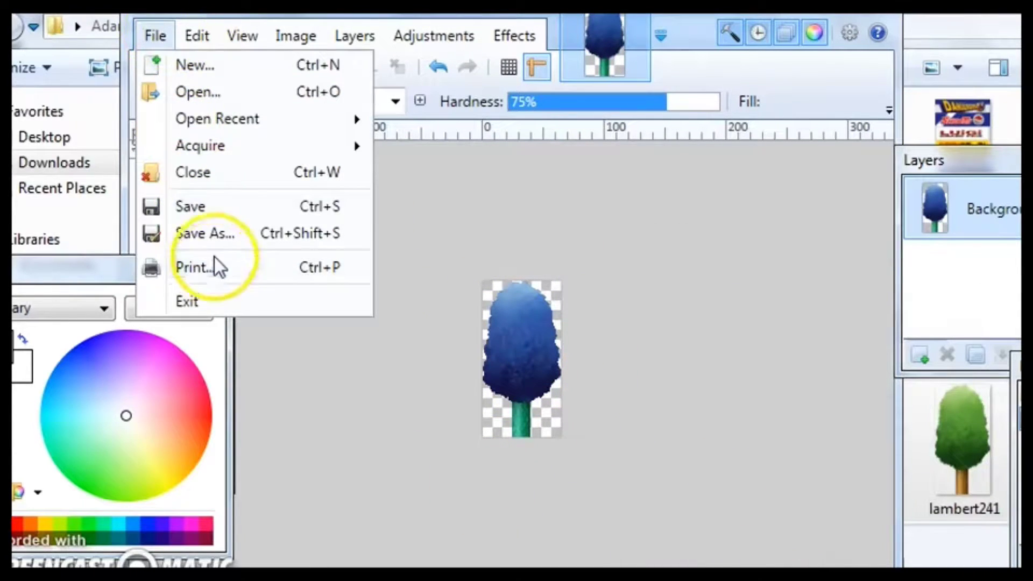
left_click(232, 205)
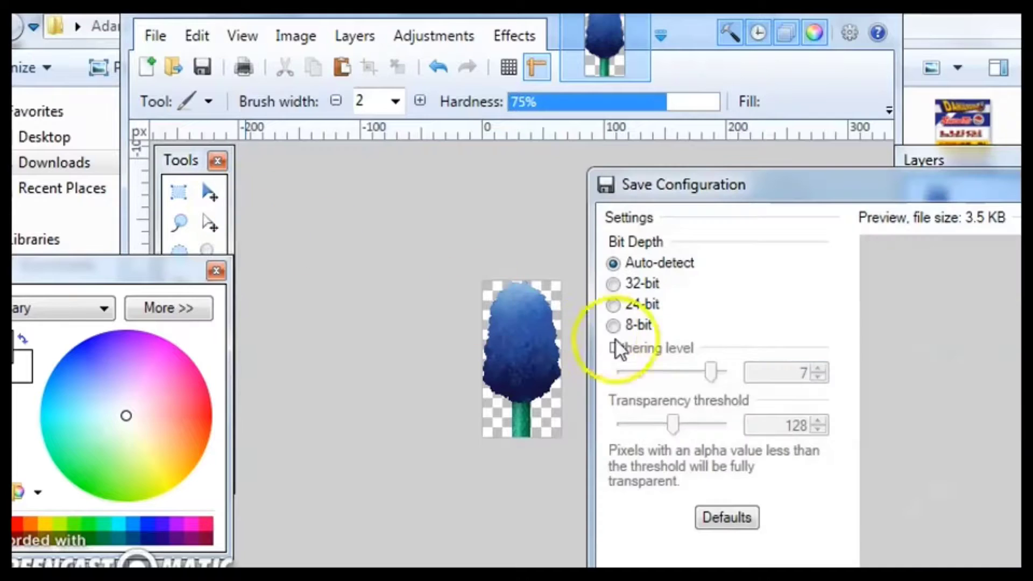
left_click_drag(816, 185, 469, 65)
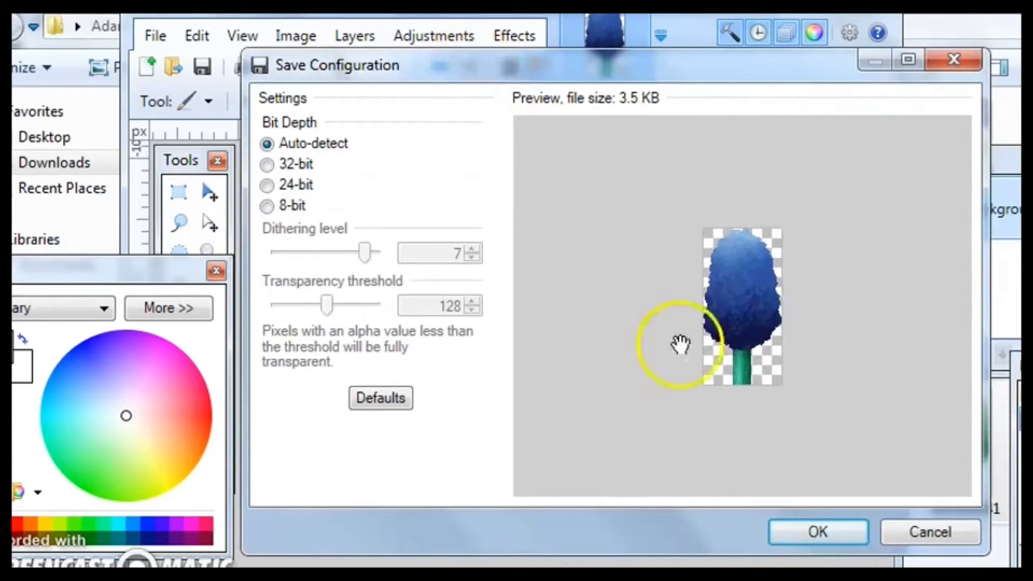
left_click(812, 531)
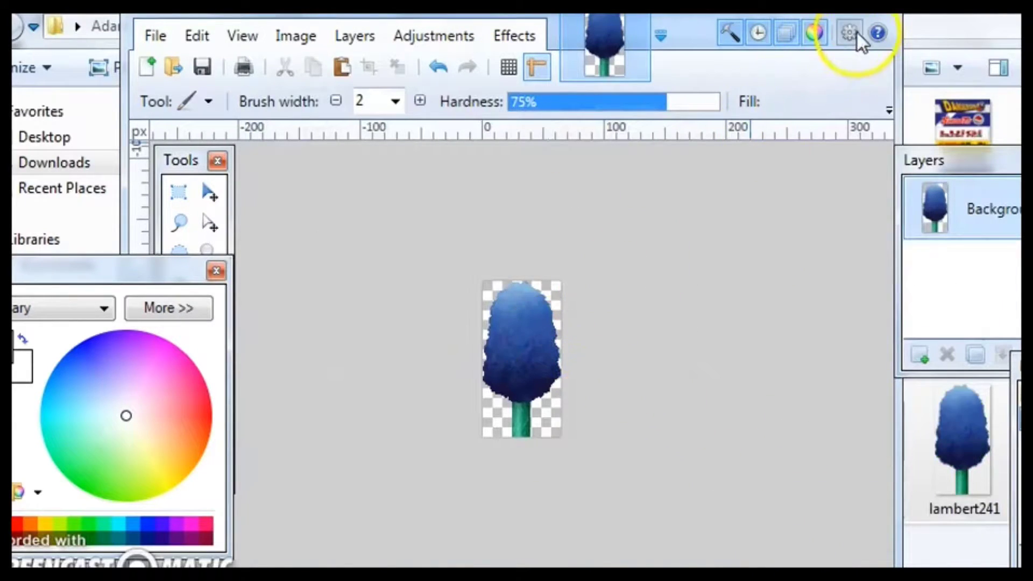
left_click(875, 4)
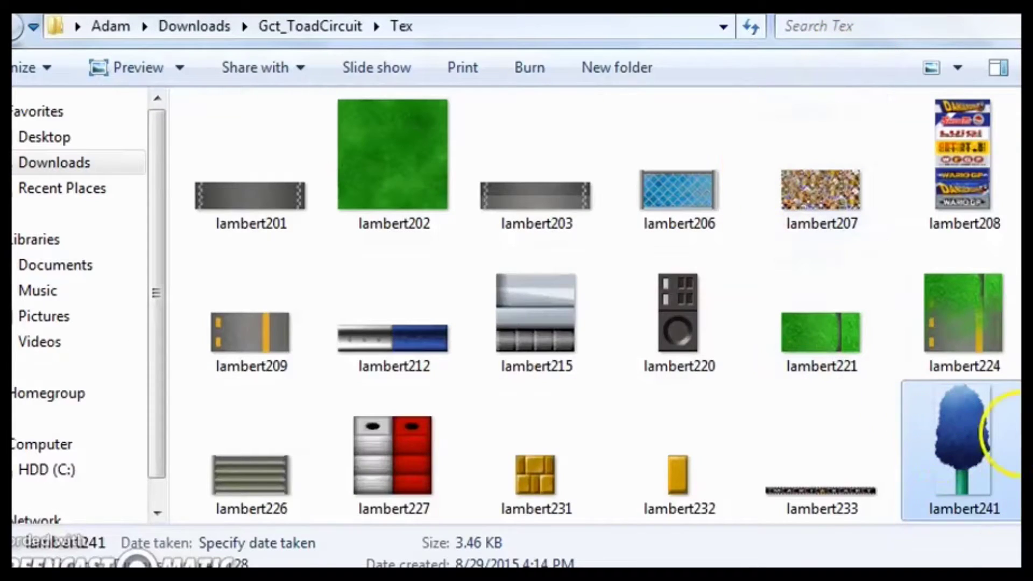
Return to Every File Explorer and close the open Gctr_ToadCircuit files
left_click(960, 2)
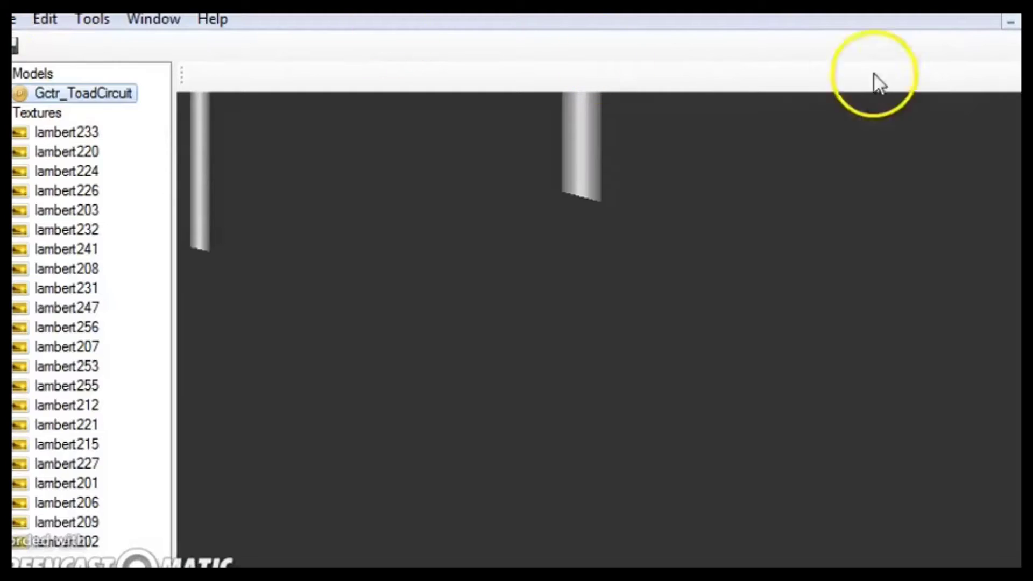
left_click(171, 24)
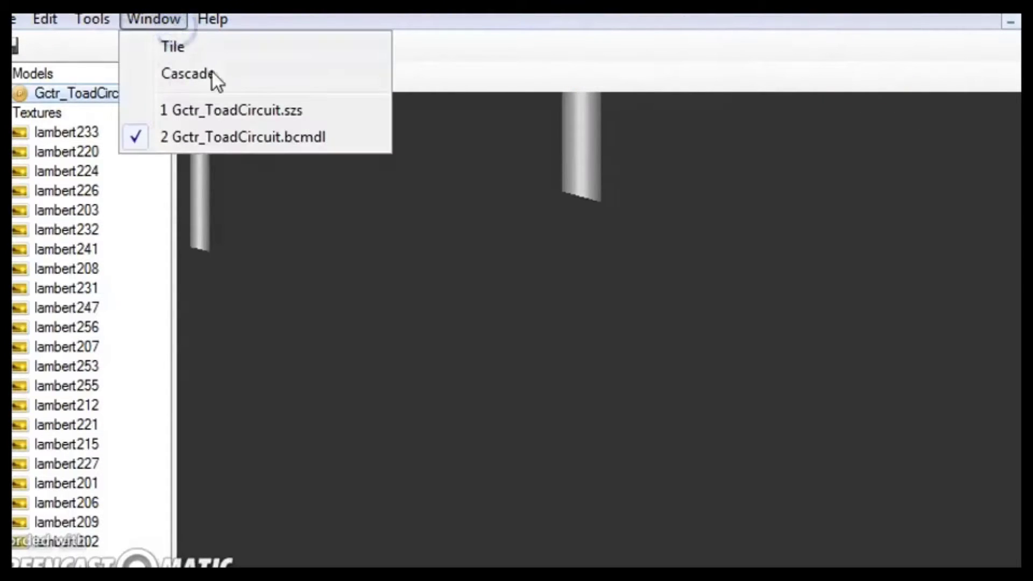
left_click(989, 130)
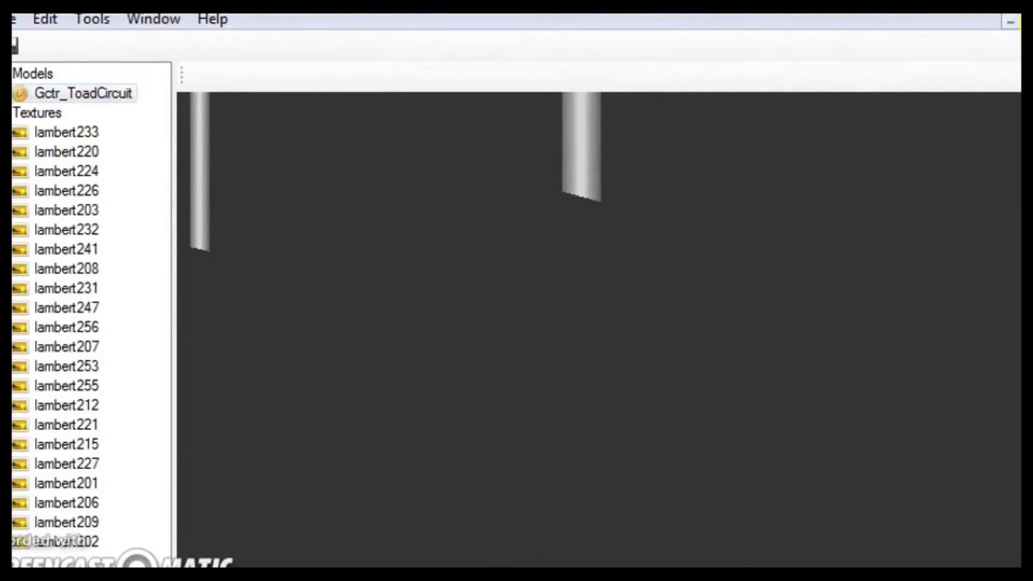
left_click(1032, 22)
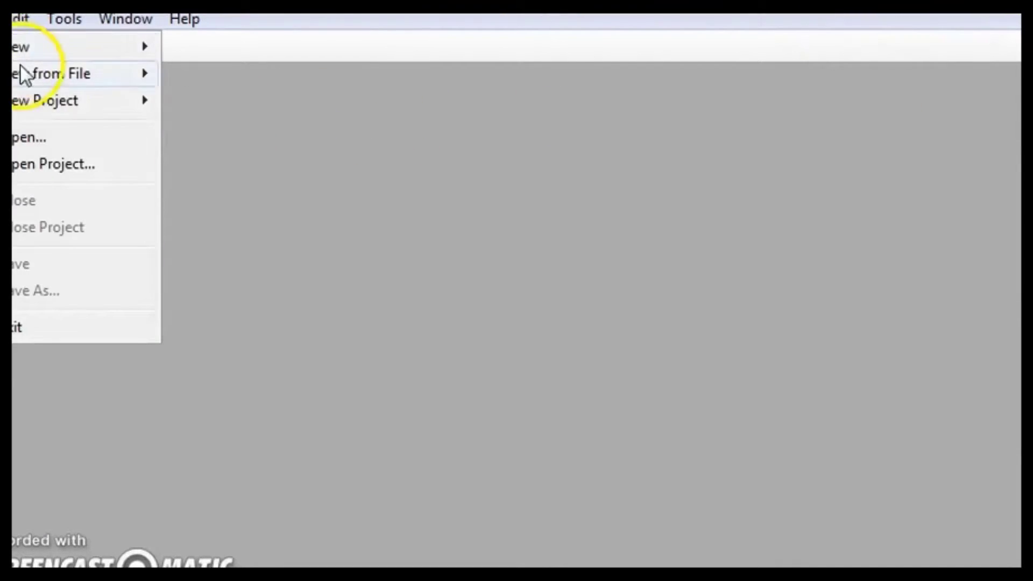
Create a new CTR Graphics (CGFX) file from Gctr_ToadCircuit.obj in the Gct_ToadCircuit downloads folder
mouse_move(85, 78)
mouse_move(241, 76)
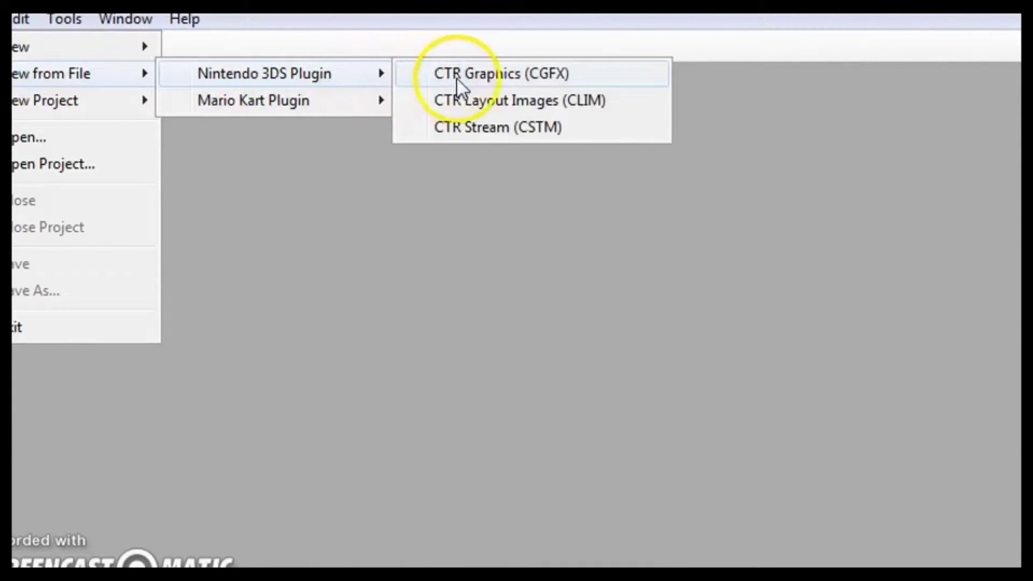
left_click(593, 73)
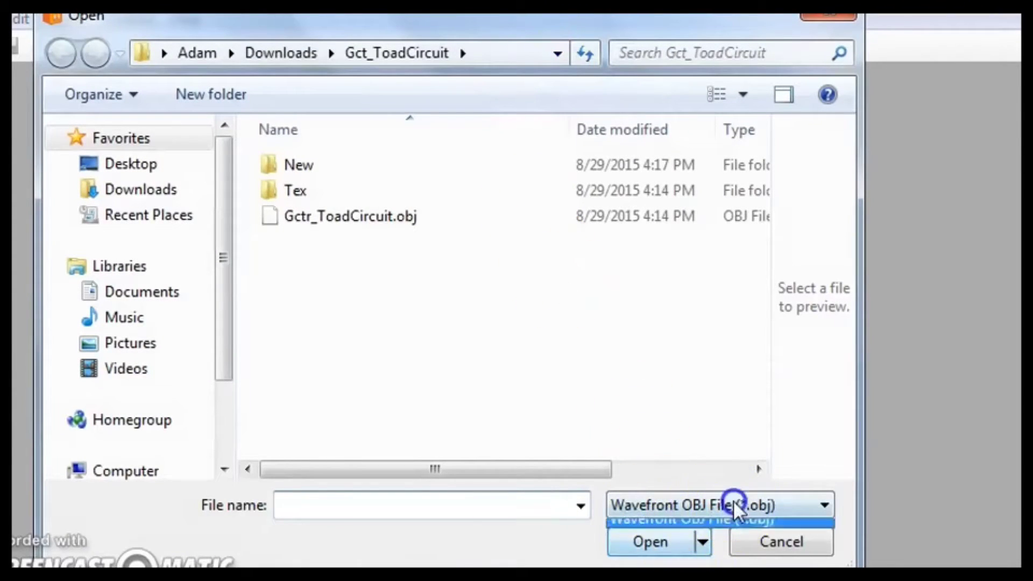
left_click(745, 521)
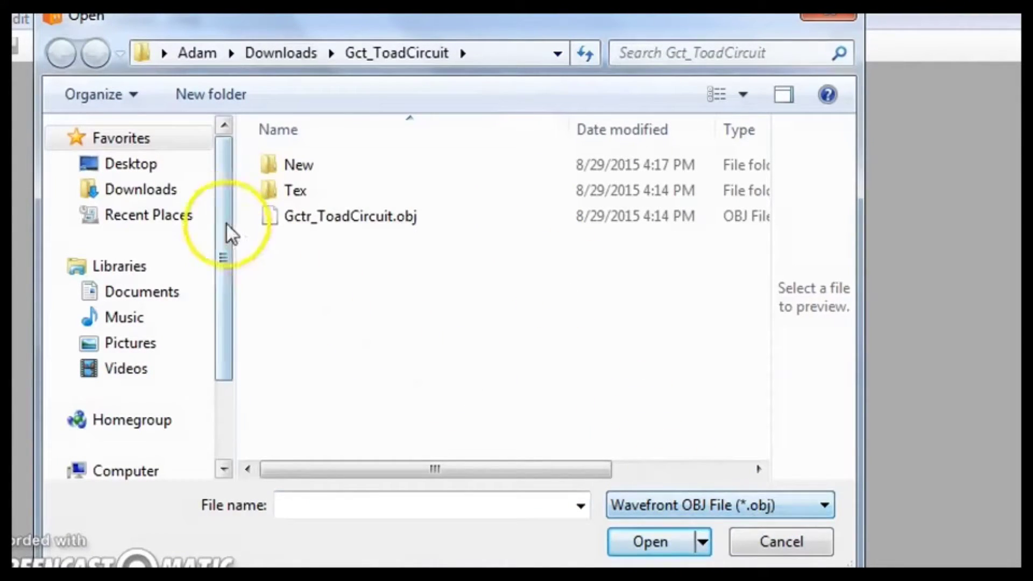
left_click(182, 189)
left_click(467, 398)
double_click(467, 398)
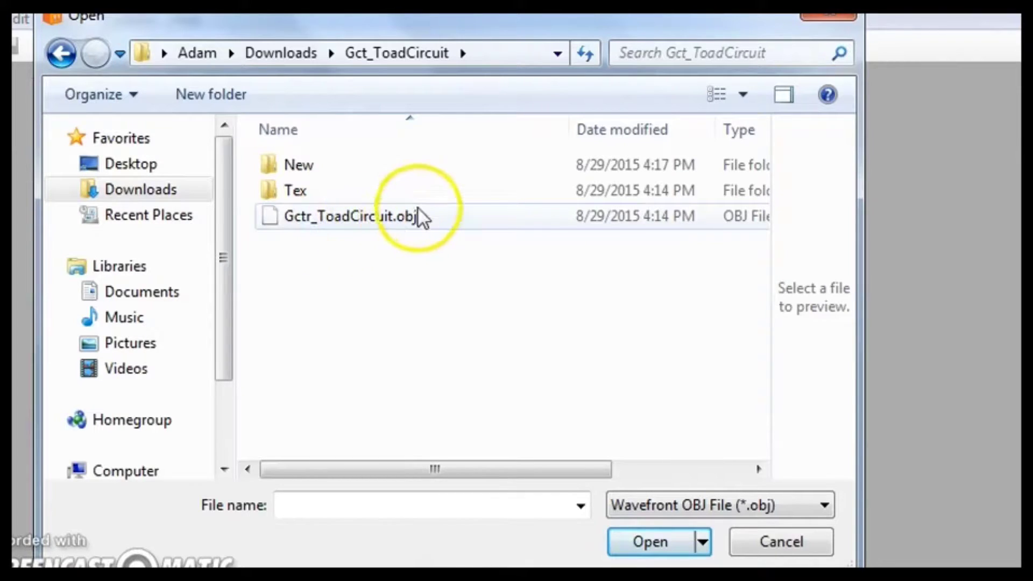
double_click(408, 224)
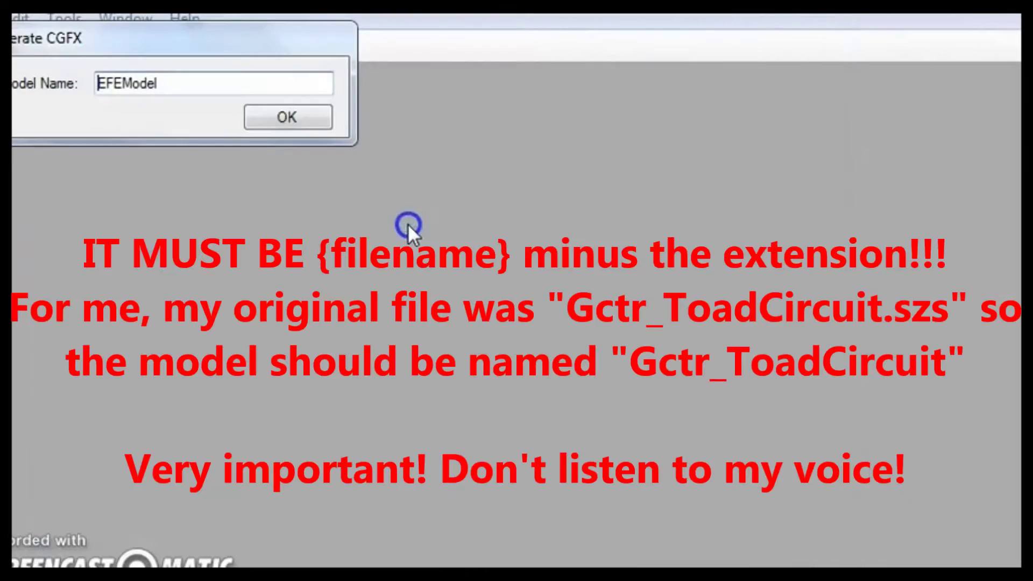
Generate the CGFX with the model name course_model and maximize its window
left_click_drag(214, 97, 62, 91)
type("course_m")
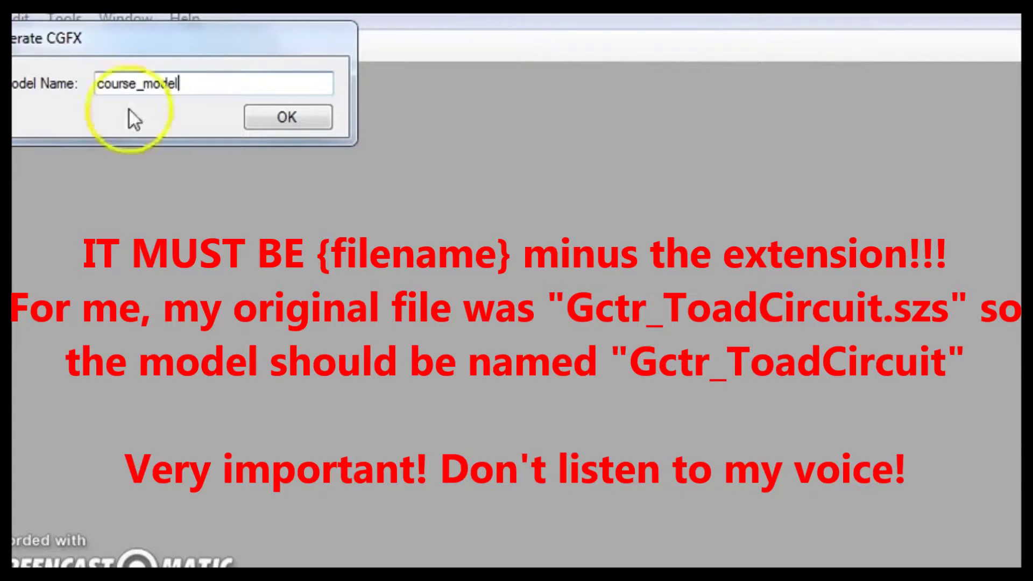
left_click(297, 113)
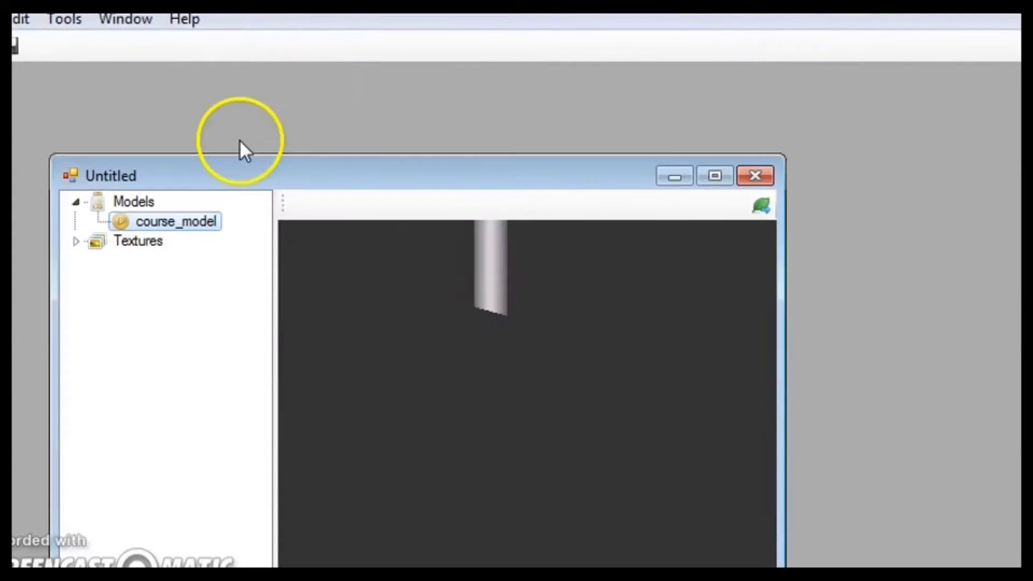
left_click(715, 175)
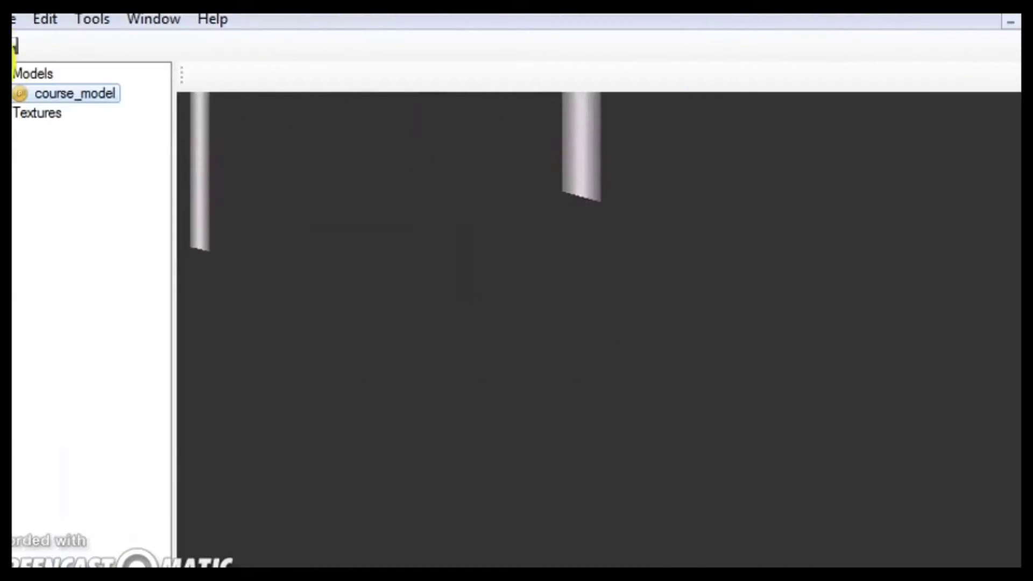
Expand the new file's textures and step through them to examine the tree texture F8C_lambert252
left_click(23, 114)
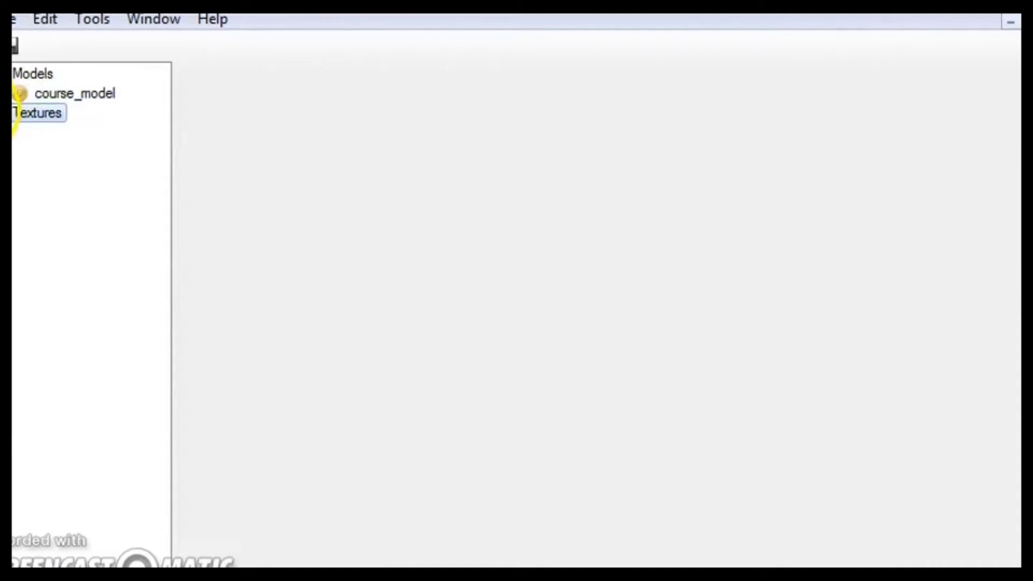
left_click(3, 113)
left_click(86, 141)
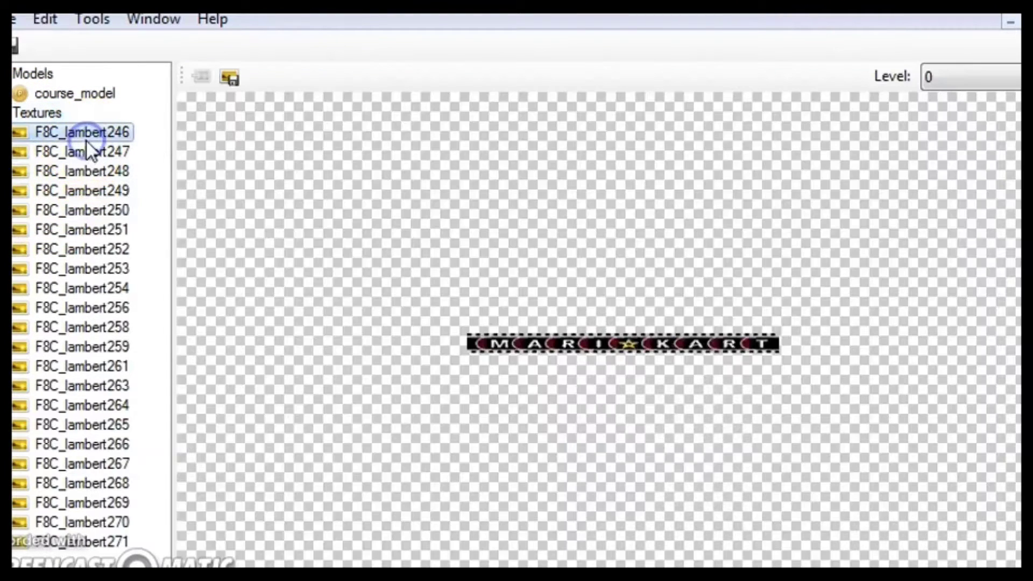
key("Down")
key("Down")
key("Down")
key("Down")
key("Down")
key("Down")
key("Down")
key("Up")
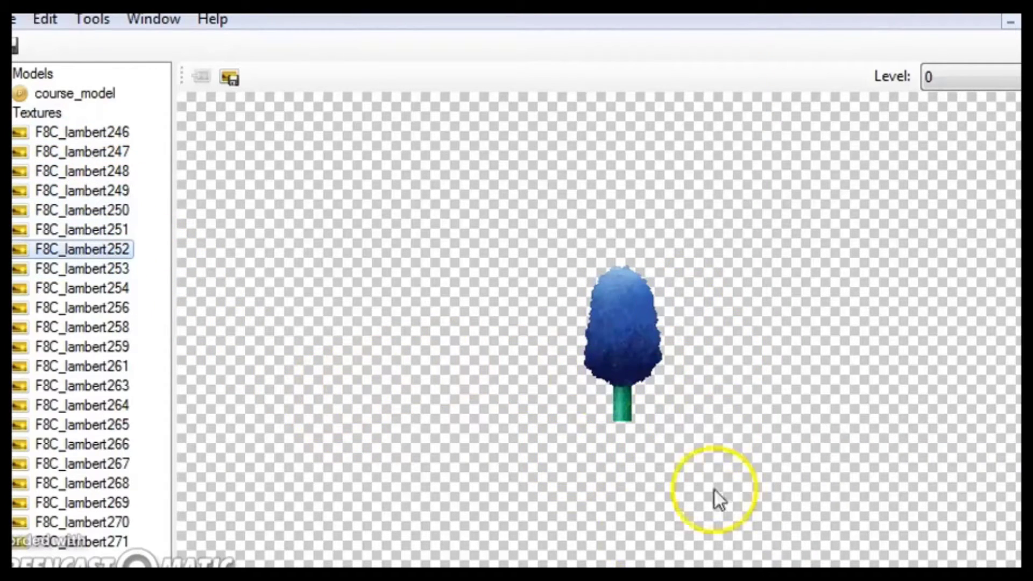
Switch to Windows Explorer and look through the Gct_ToadCircuit folder's OBJ file and its Tex folder of texture images
left_click(140, 574)
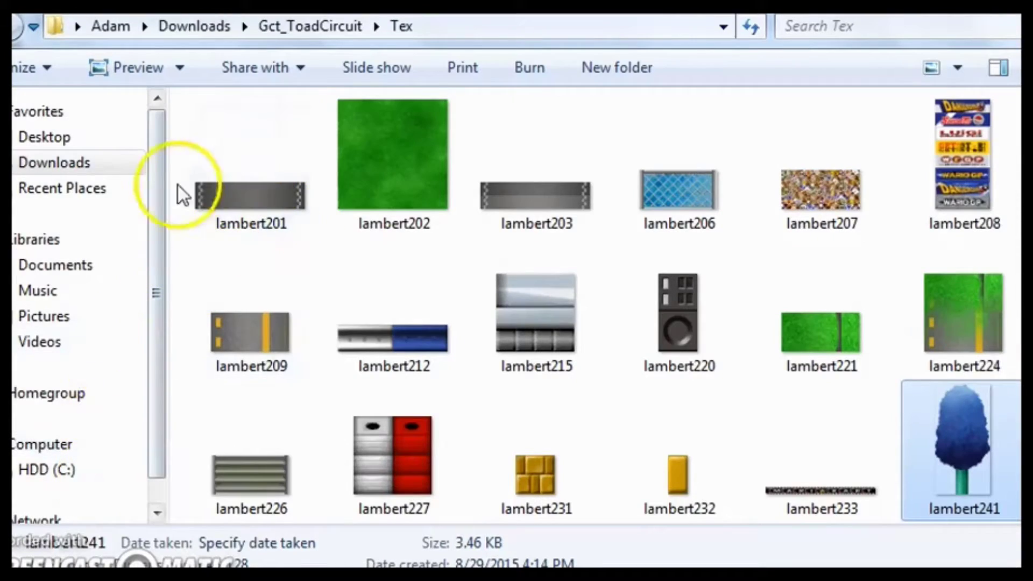
left_click(305, 22)
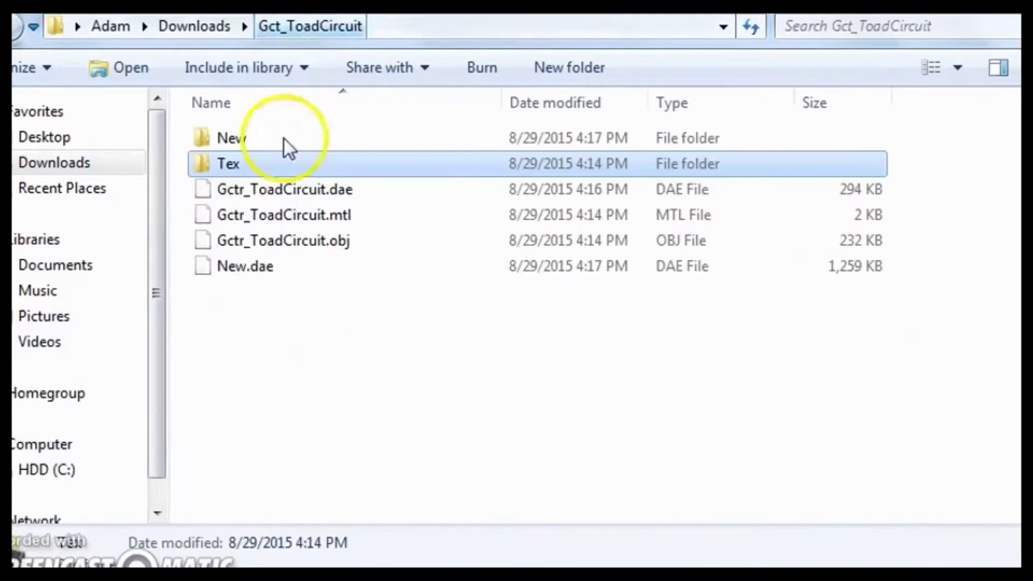
left_click(362, 266)
left_click(330, 250)
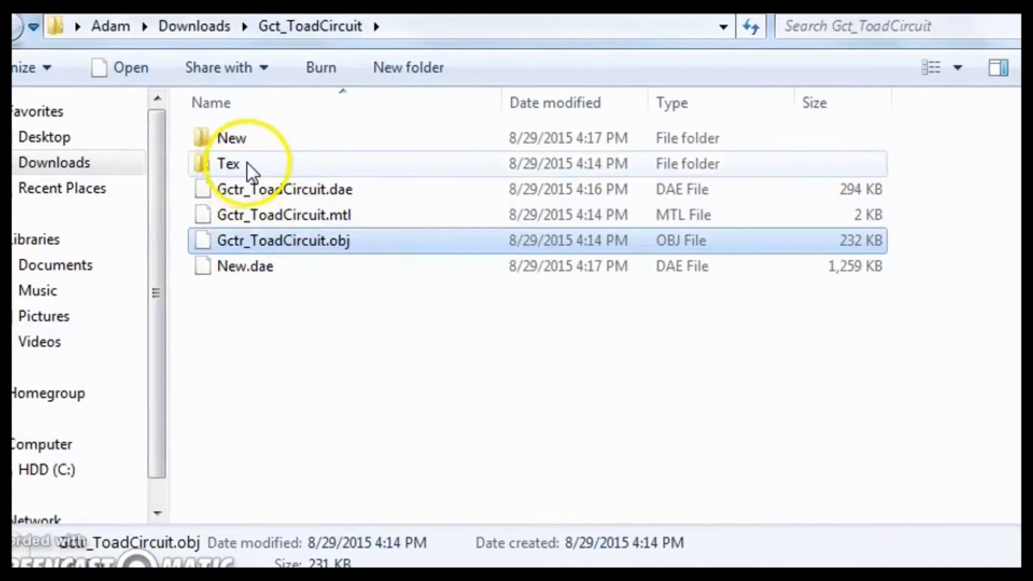
left_click(222, 164)
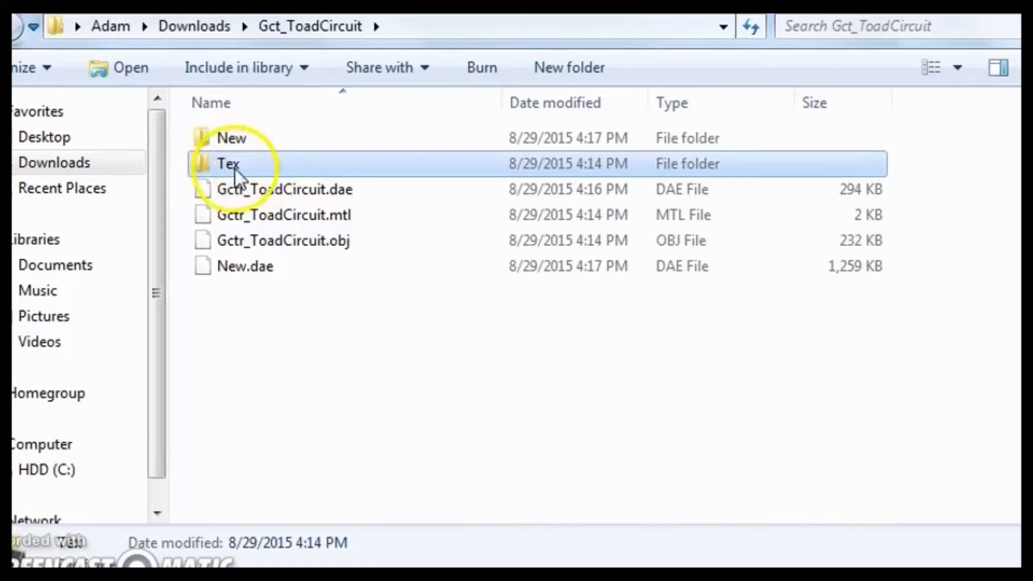
double_click(248, 170)
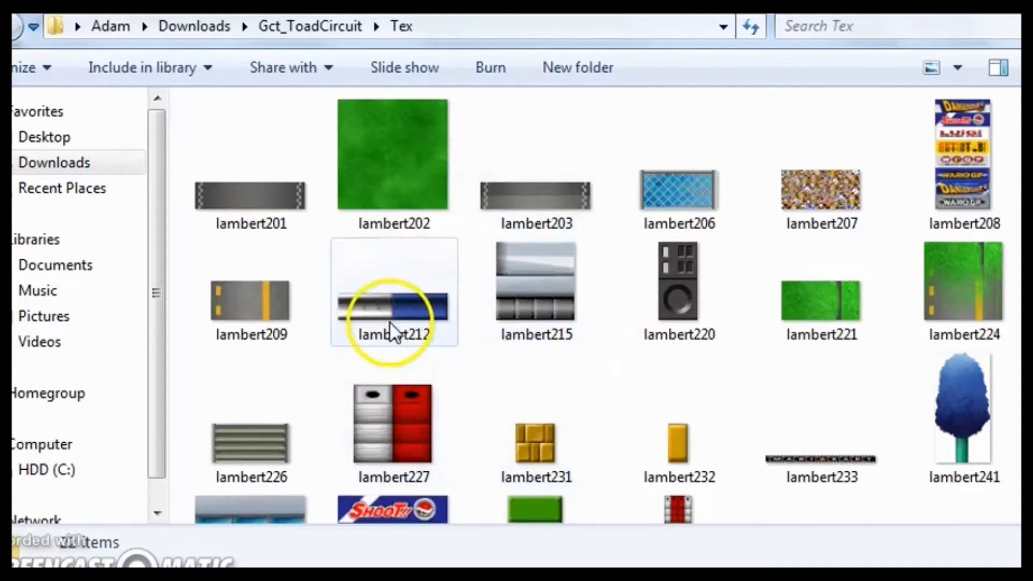
key("alt+Left")
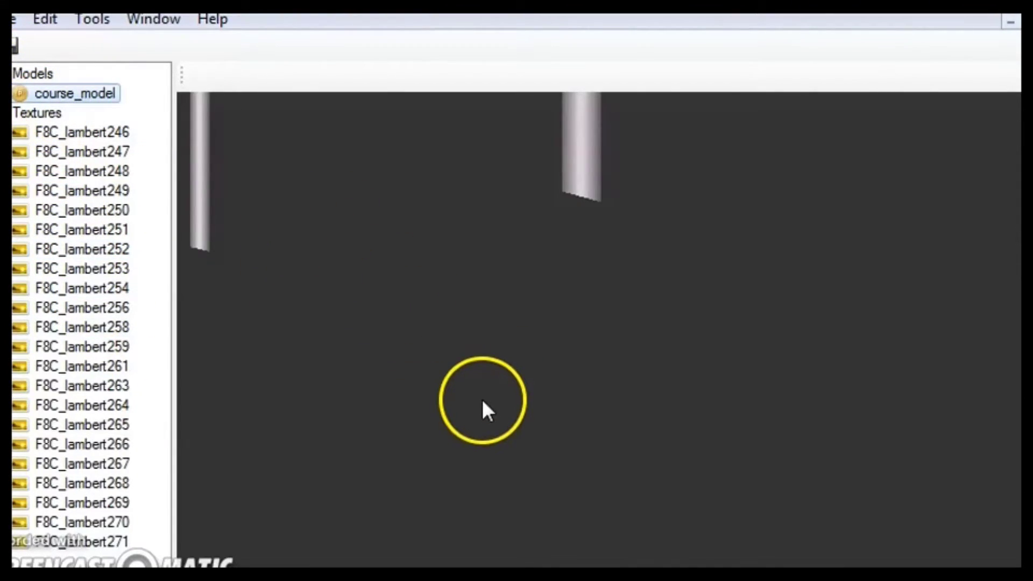
Back in Every File Explorer, examine the course_model preview and step through textures F8C_lambert259 back to F8C_lambert253
right_click(471, 385)
scroll(460, 376, "up", 2)
scroll(461, 376, "down", 8)
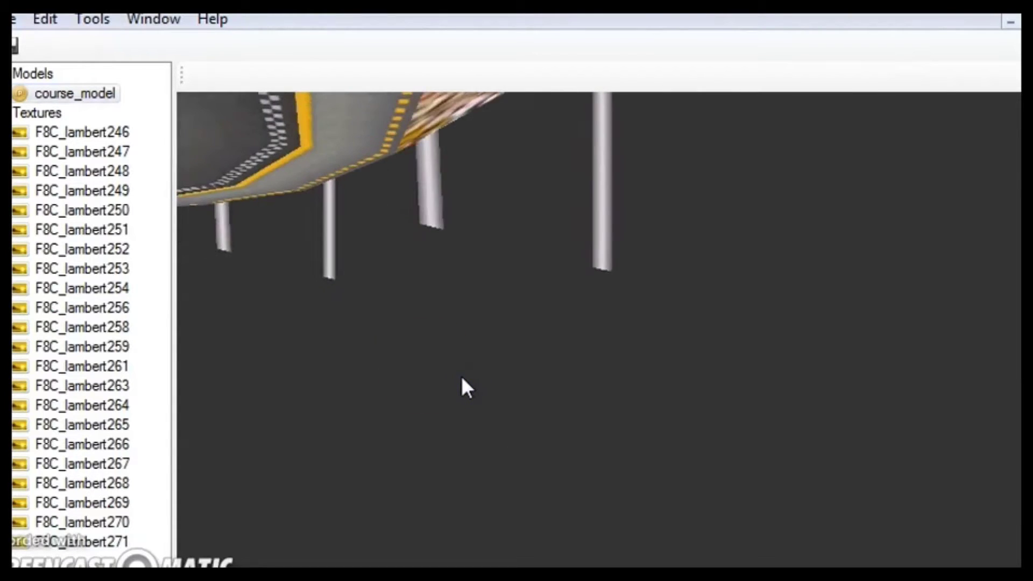
left_click(70, 344)
left_click(72, 322)
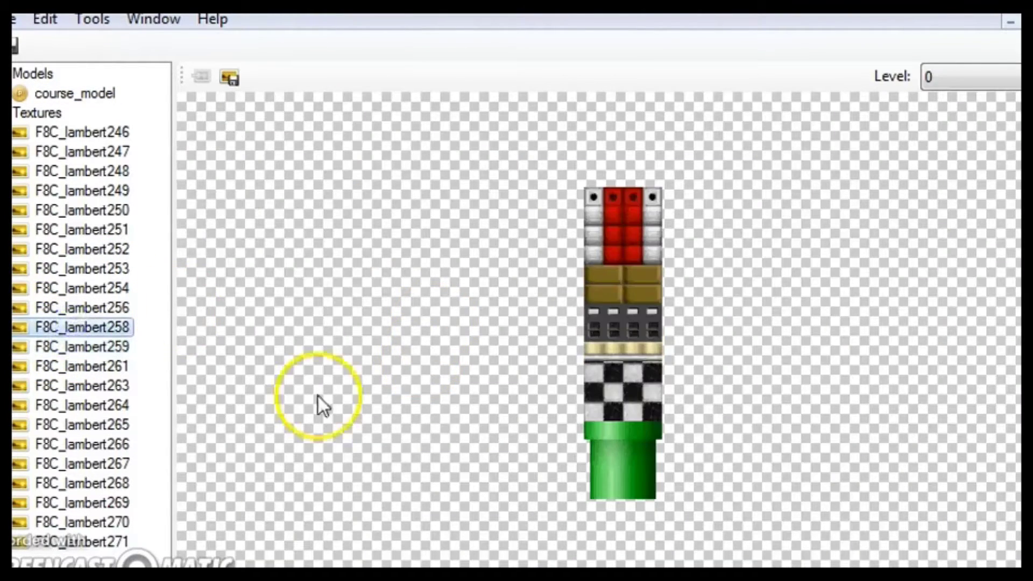
left_click(102, 307)
left_click(100, 288)
left_click(100, 266)
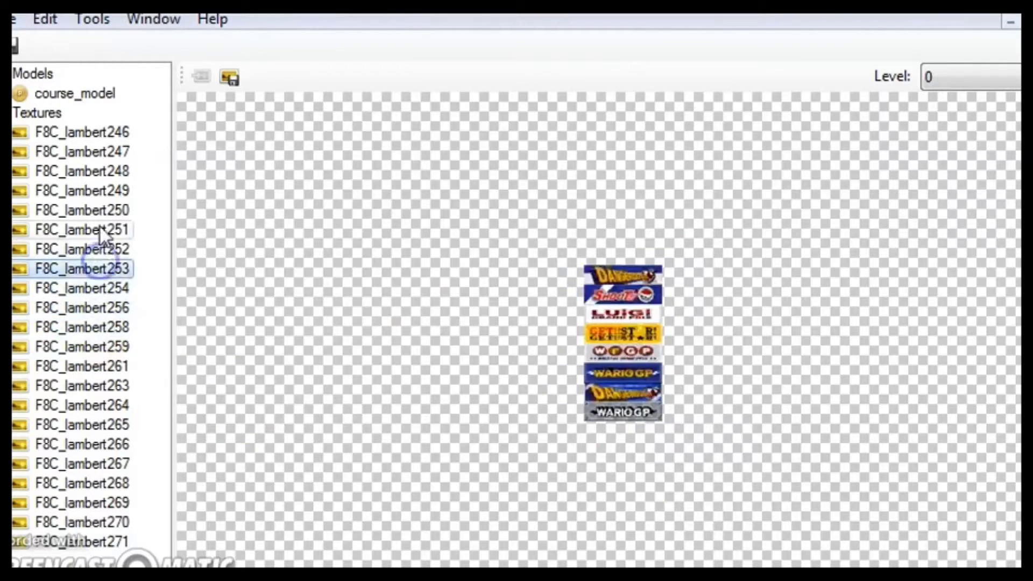
Save the CGFX file as New_Course, type CTR Graphics Resource (*.bcres), in the Bagb_BattleCourse1 folder under Downloads
left_click(10, 21)
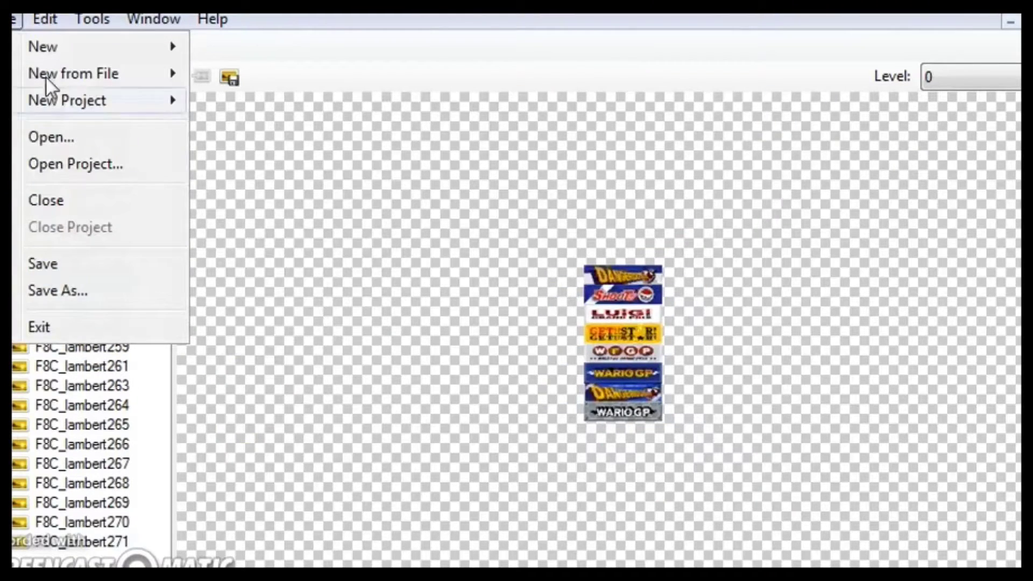
left_click(112, 289)
left_click(168, 189)
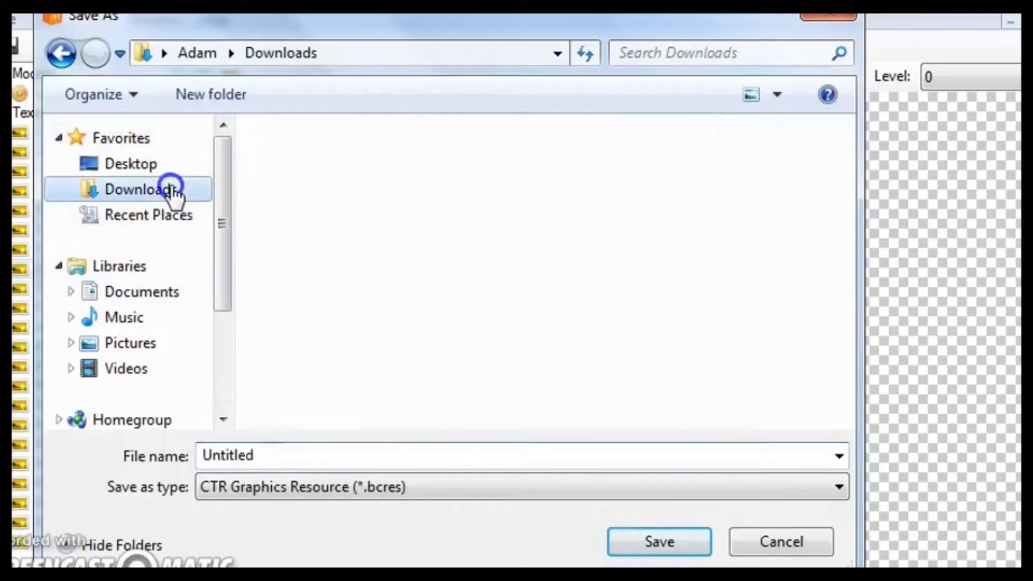
double_click(405, 260)
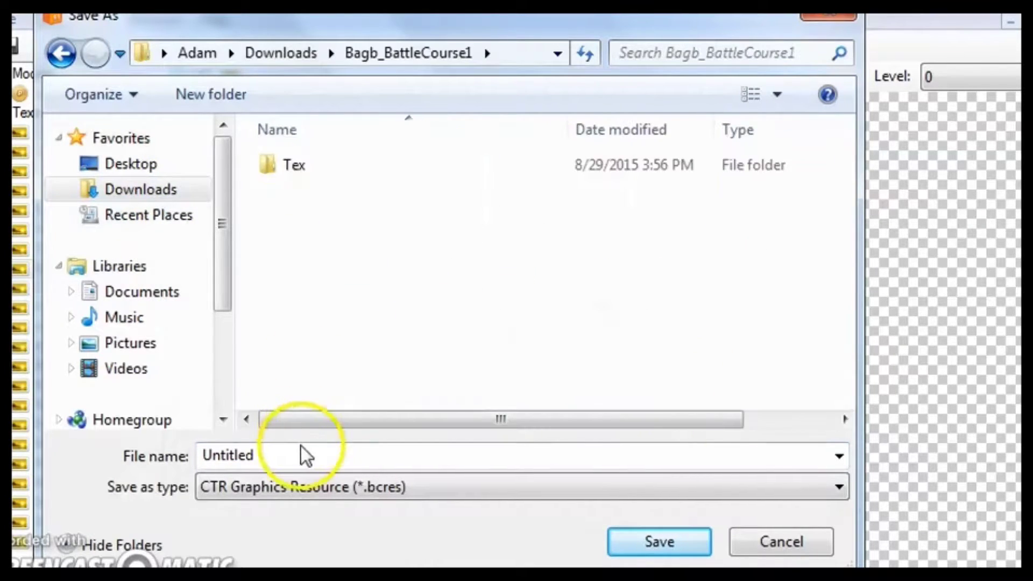
left_click(300, 443)
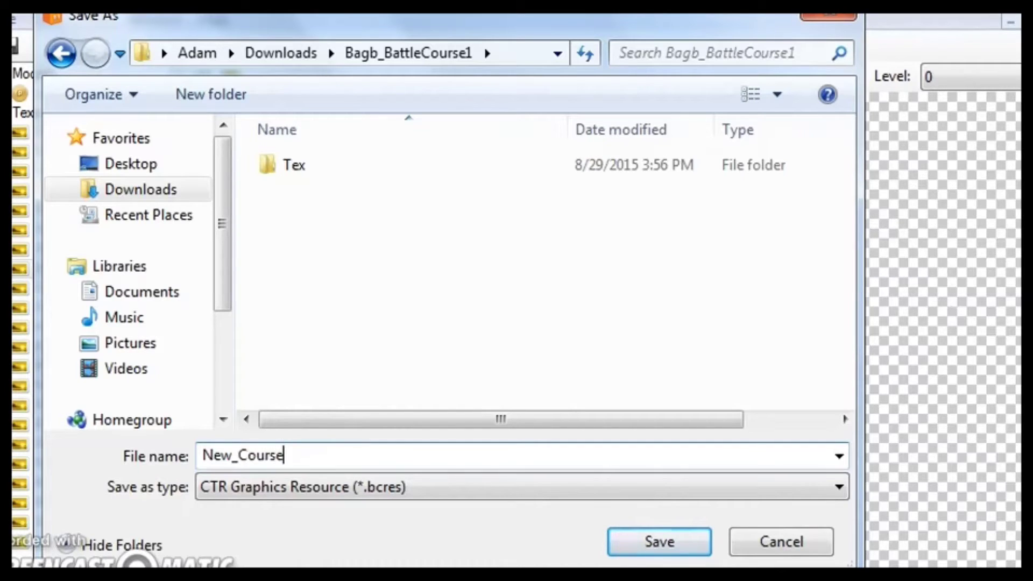
left_click(351, 486)
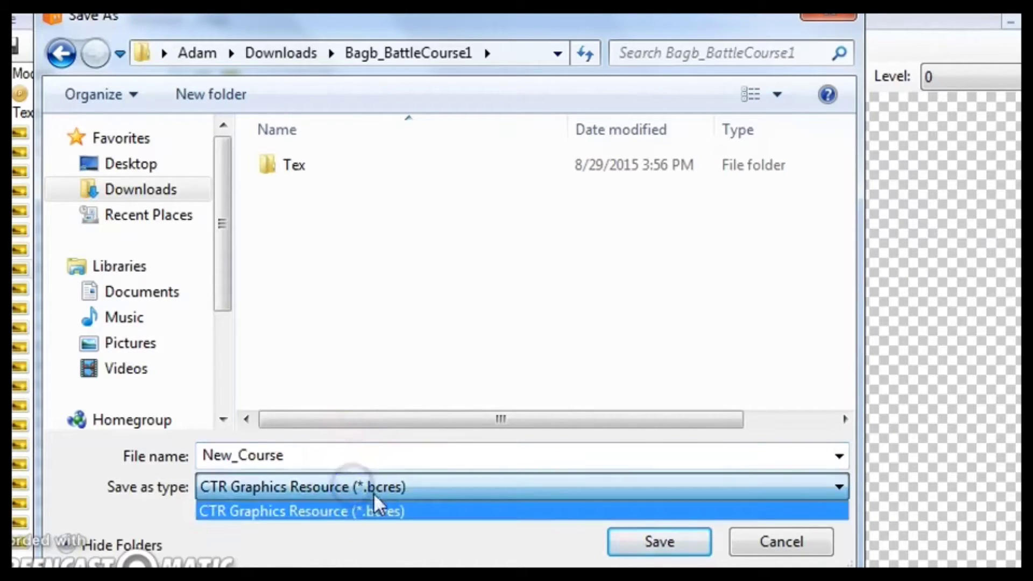
left_click(359, 508)
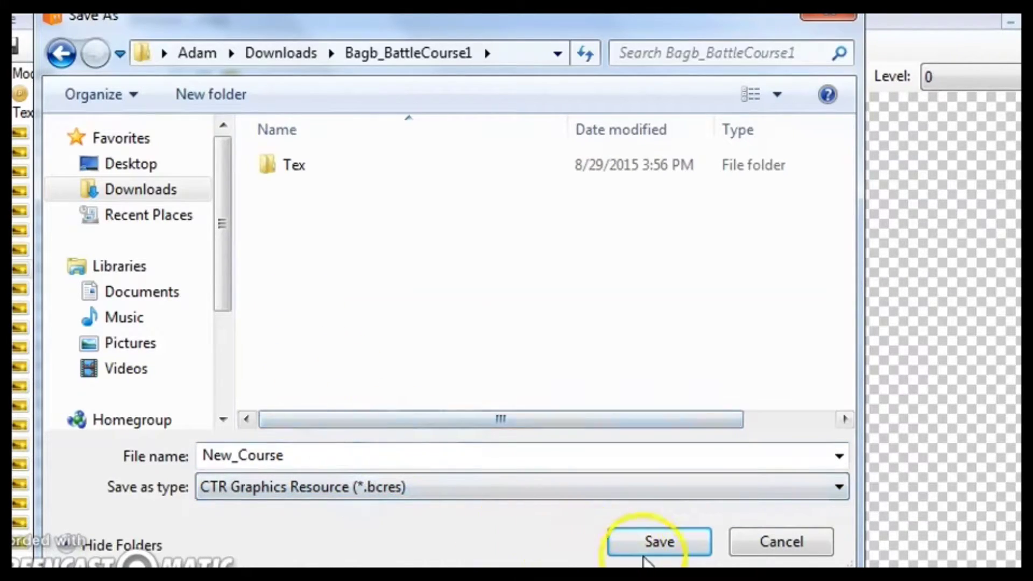
left_click(658, 542)
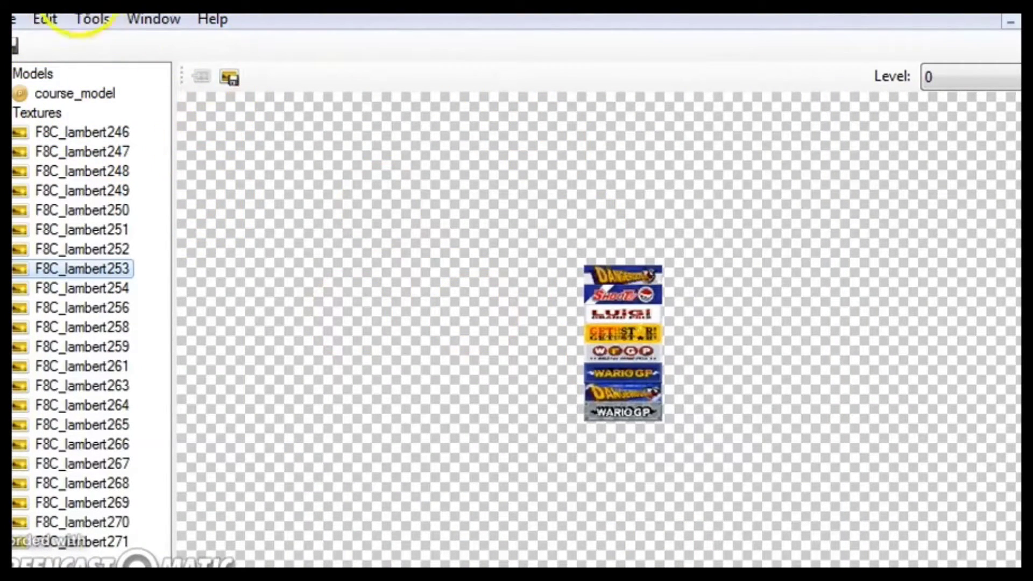
Save the file once more over New_Course.bcres in the Bagb_BattleCourse1 folder, accepting the overwrite
left_click(15, 22)
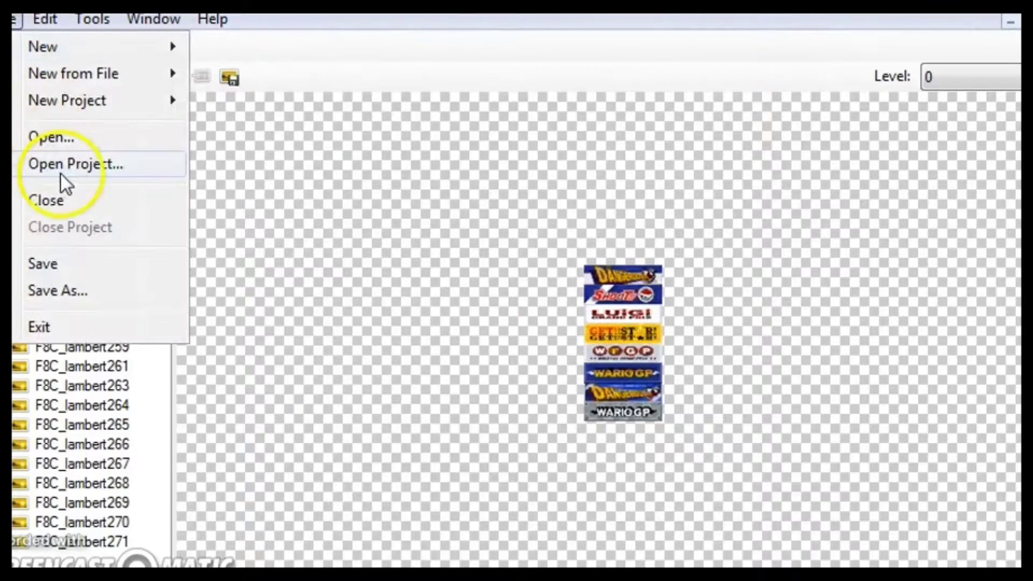
left_click(67, 266)
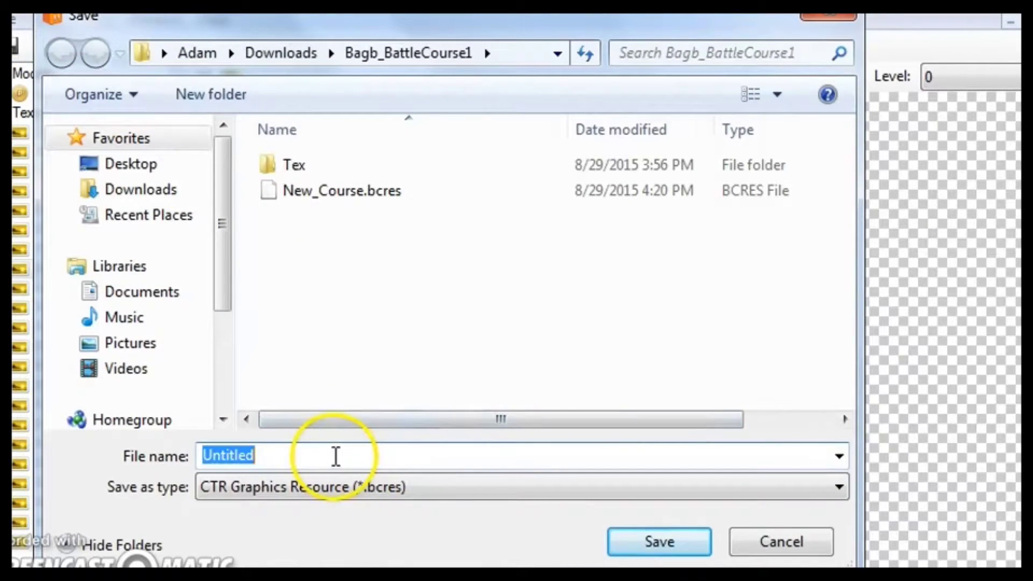
type("N")
double_click(437, 192)
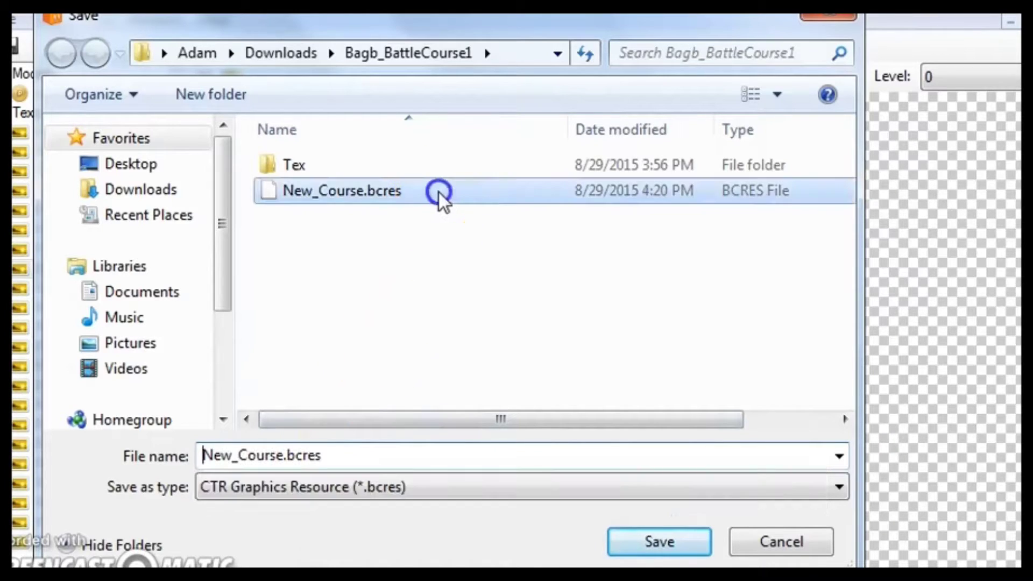
left_click(673, 297)
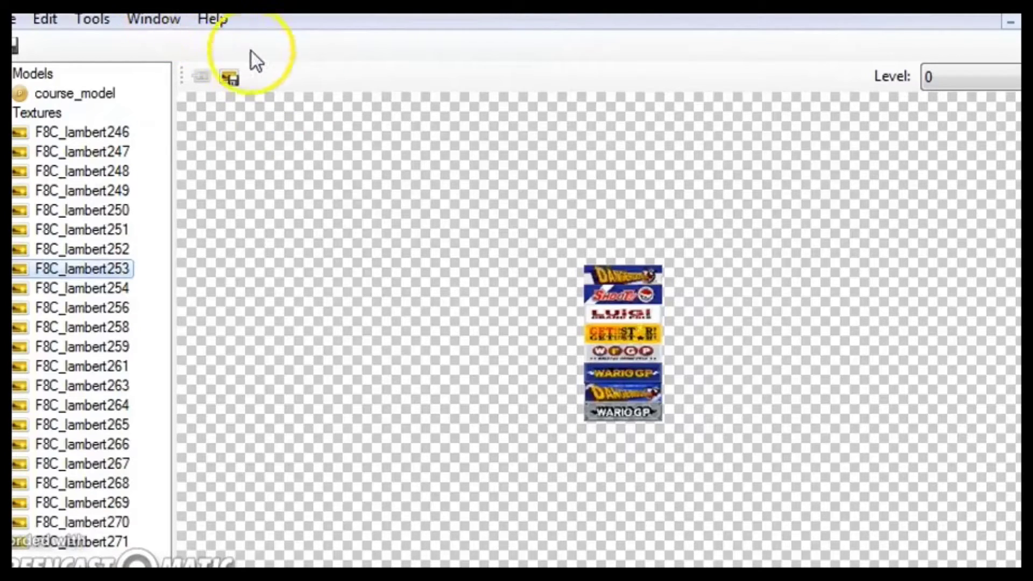
Open the Gctr_ToadCircuit archive from CTGP-7 > romfs > Course in Downloads and select its Gctr_ToadCircuit.bcmdl model
left_click(15, 22)
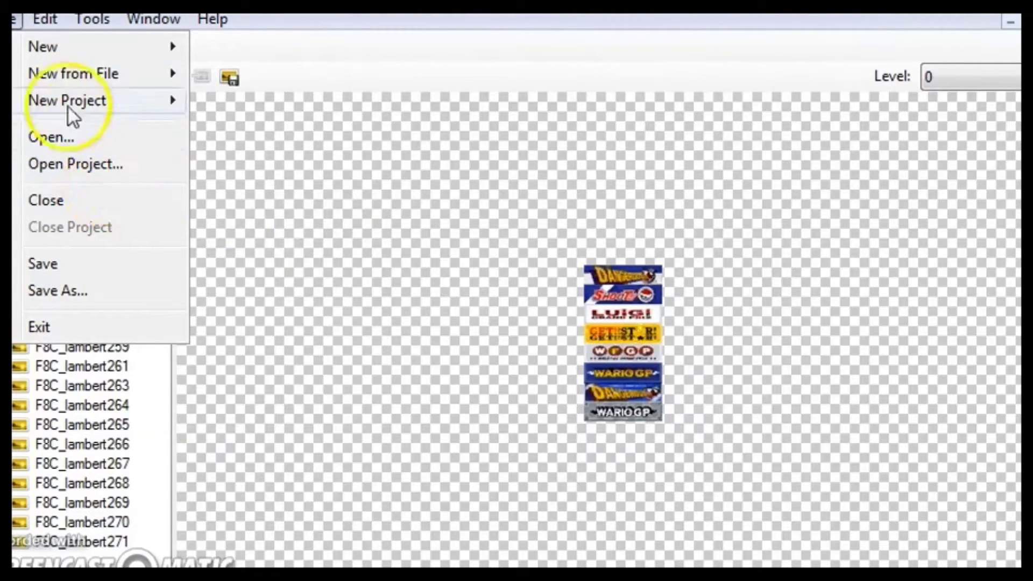
left_click(64, 141)
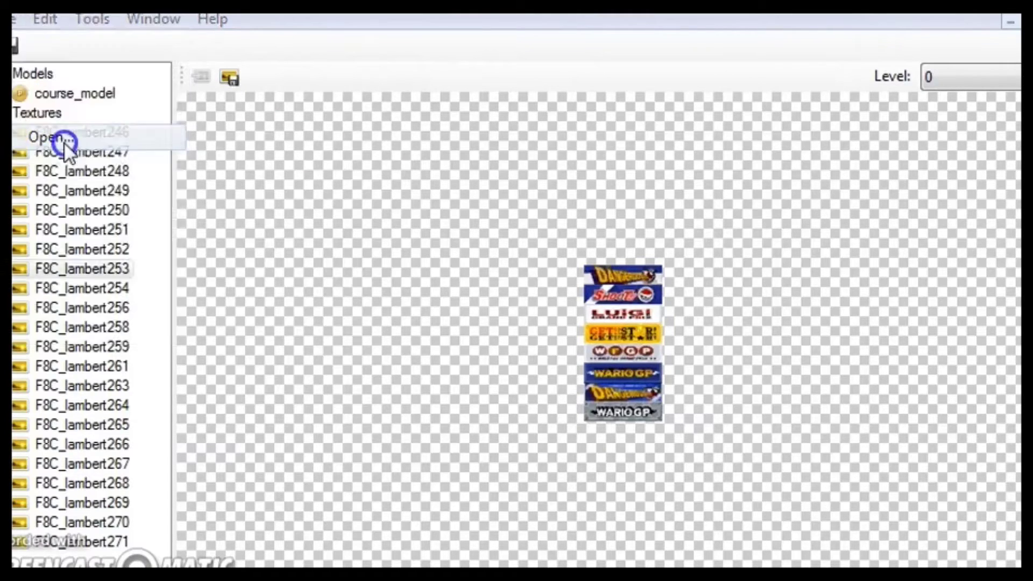
left_click(155, 191)
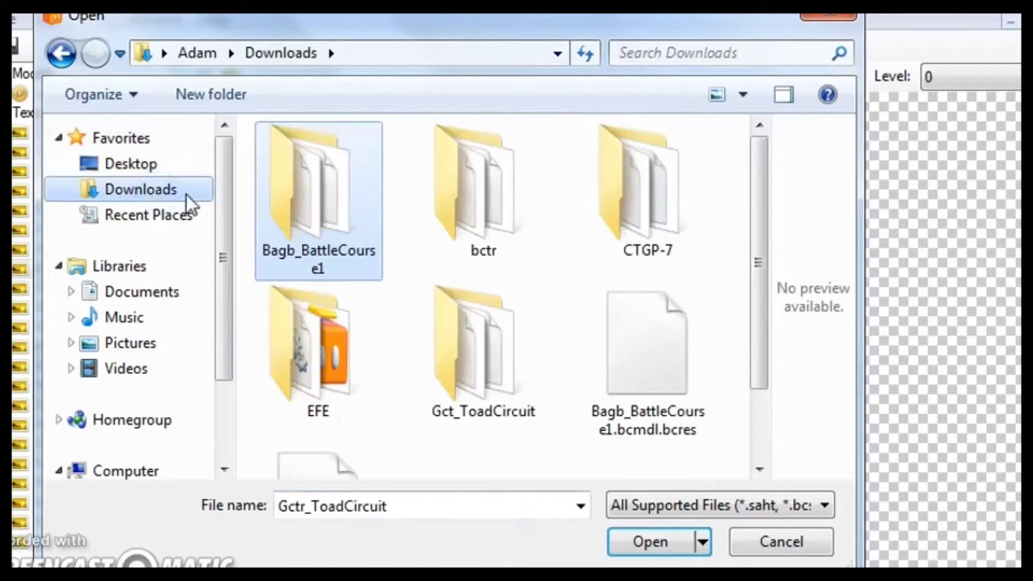
double_click(630, 234)
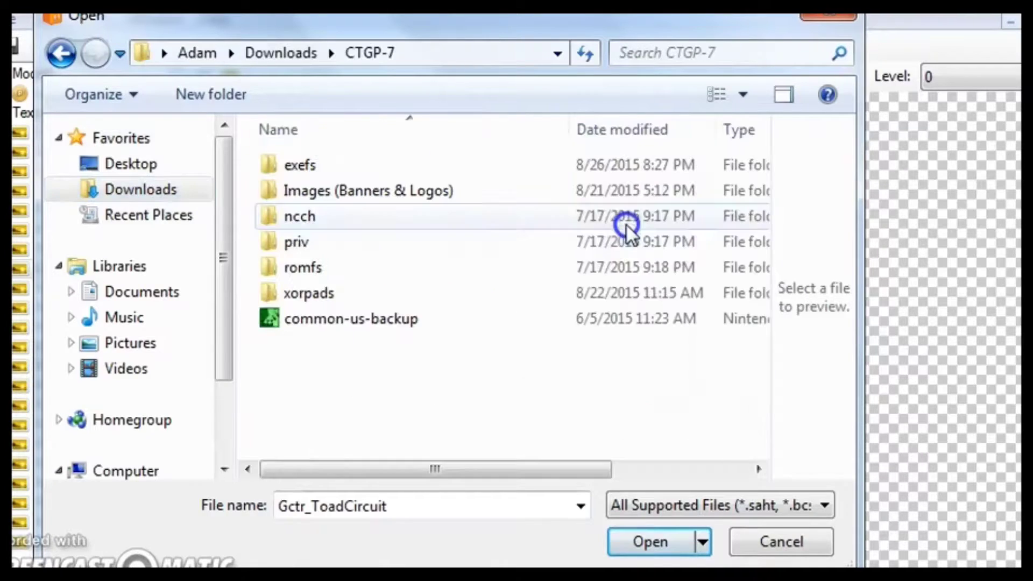
double_click(358, 264)
left_click(377, 208)
double_click(376, 209)
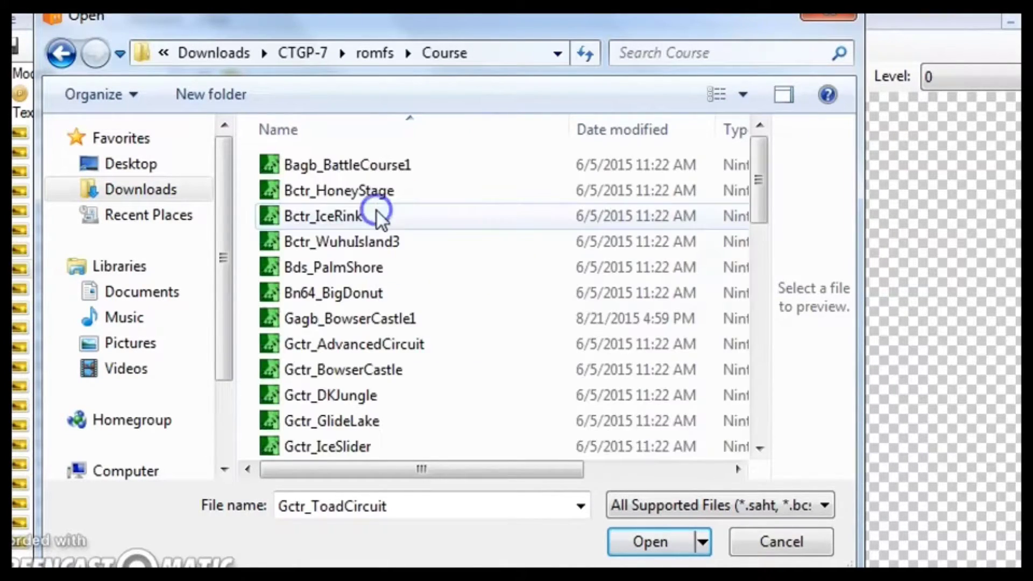
left_click(412, 291)
scroll(411, 289, "down", 4)
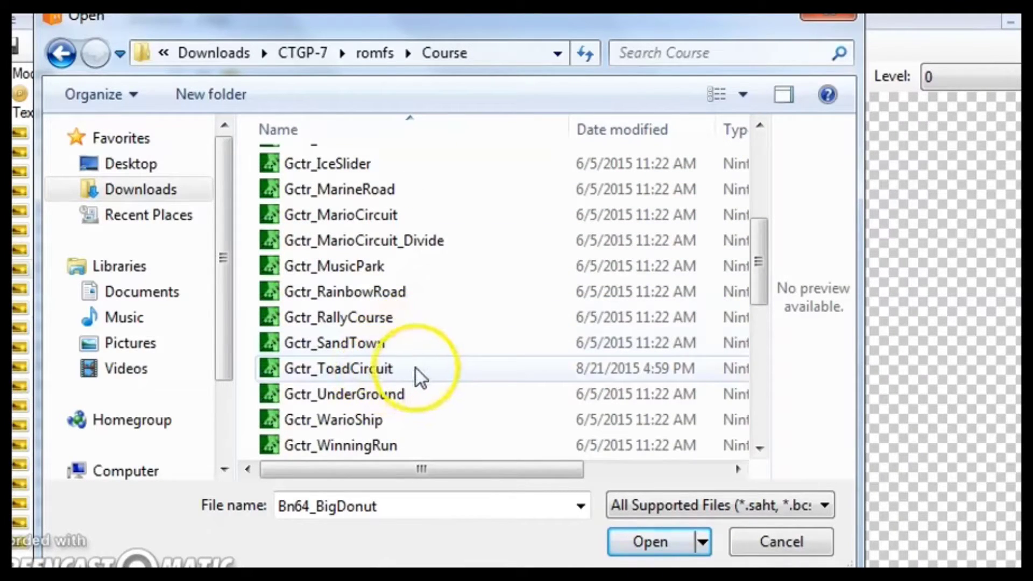
left_click(412, 368)
double_click(418, 363)
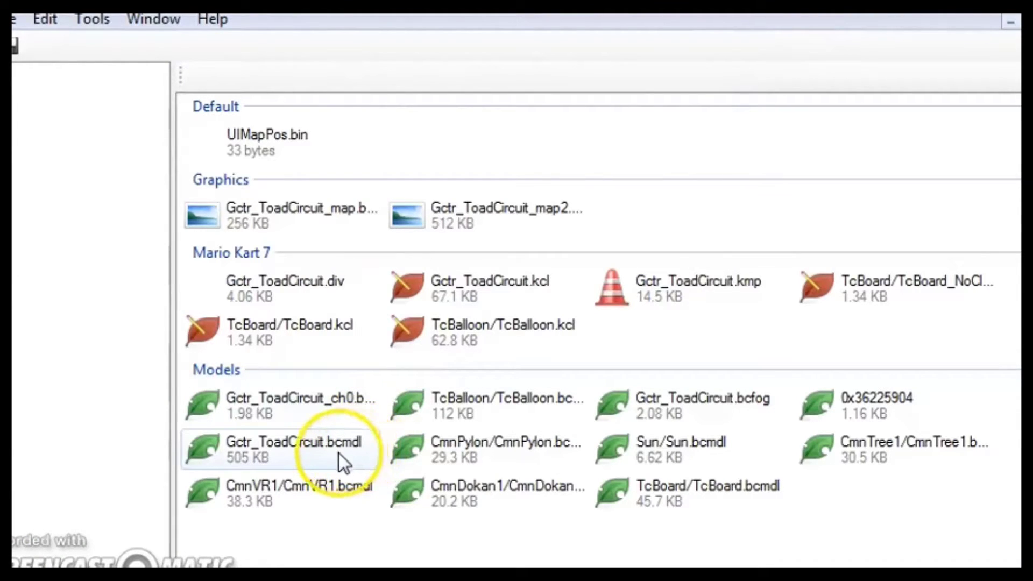
left_click(297, 455)
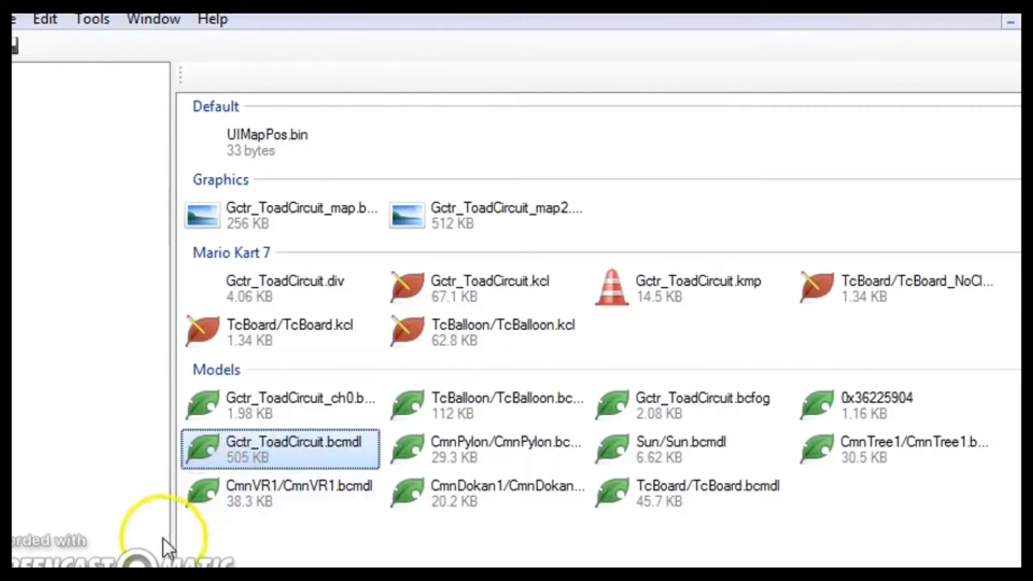
Switch to Windows Explorer and look through Downloads, Gct_ToadCircuit, and Bagb_BattleCourse1 with its Tex folder
left_click(125, 576)
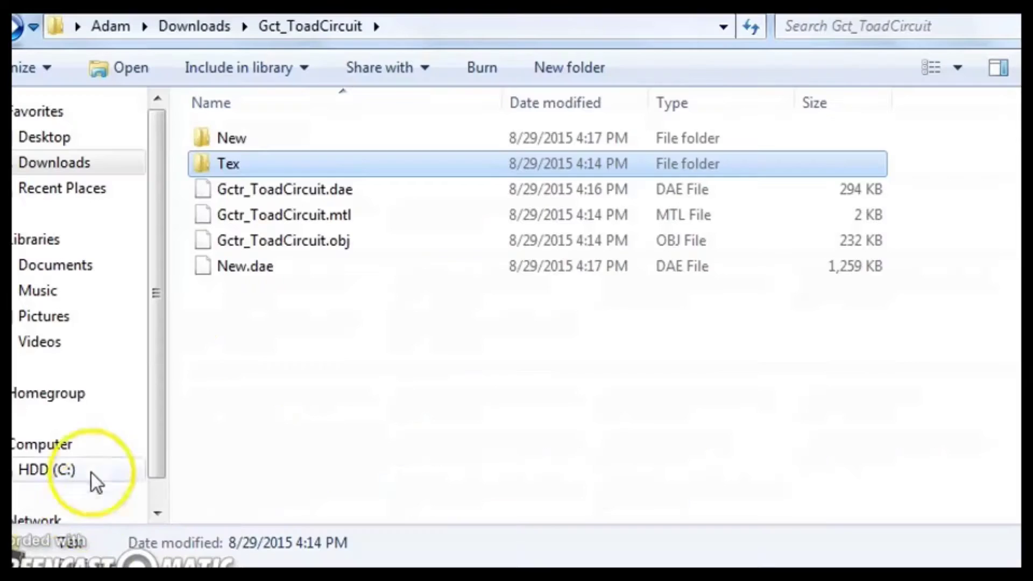
left_click(105, 163)
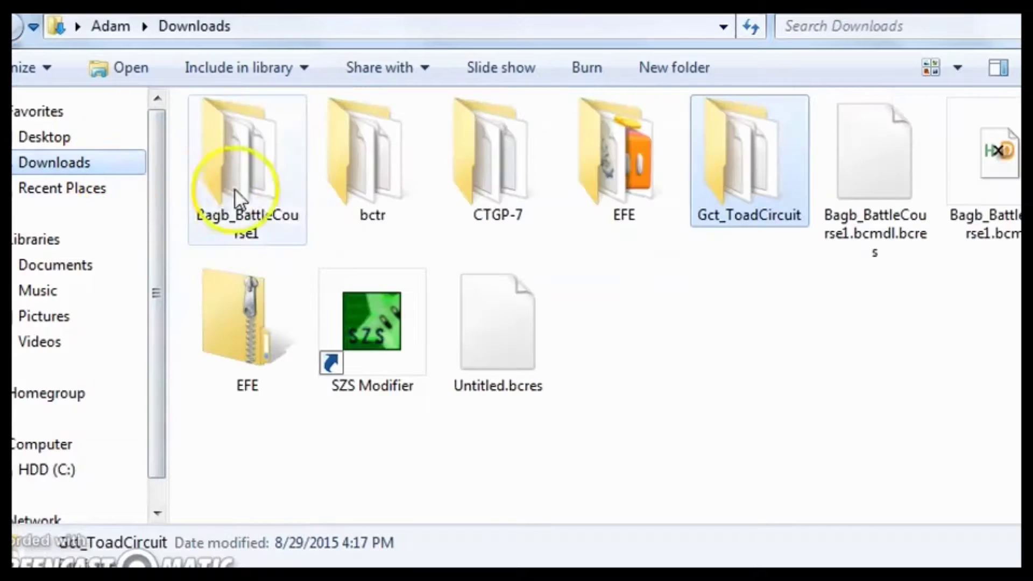
left_click(272, 215)
left_click(745, 189)
double_click(745, 190)
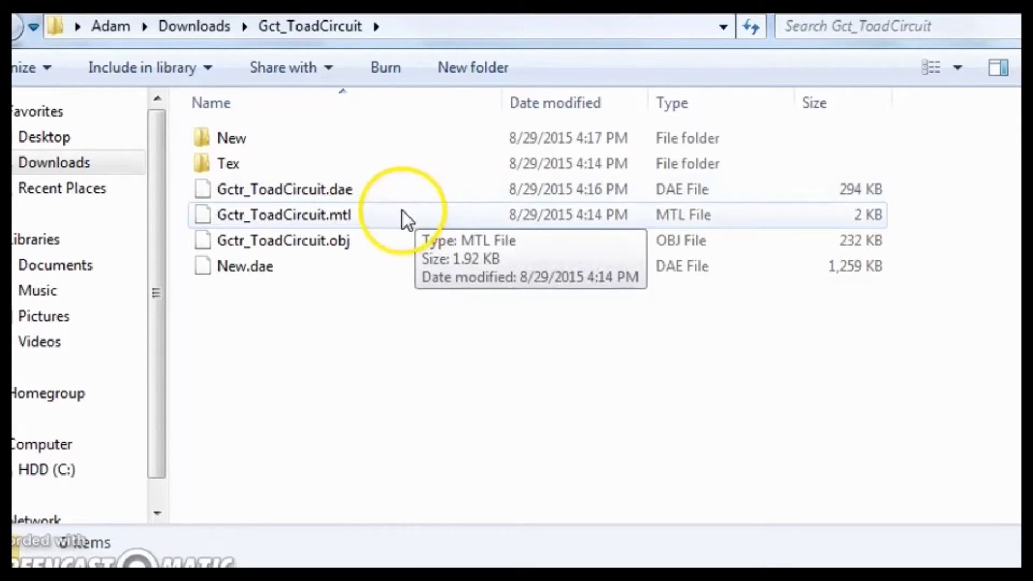
left_click(126, 161)
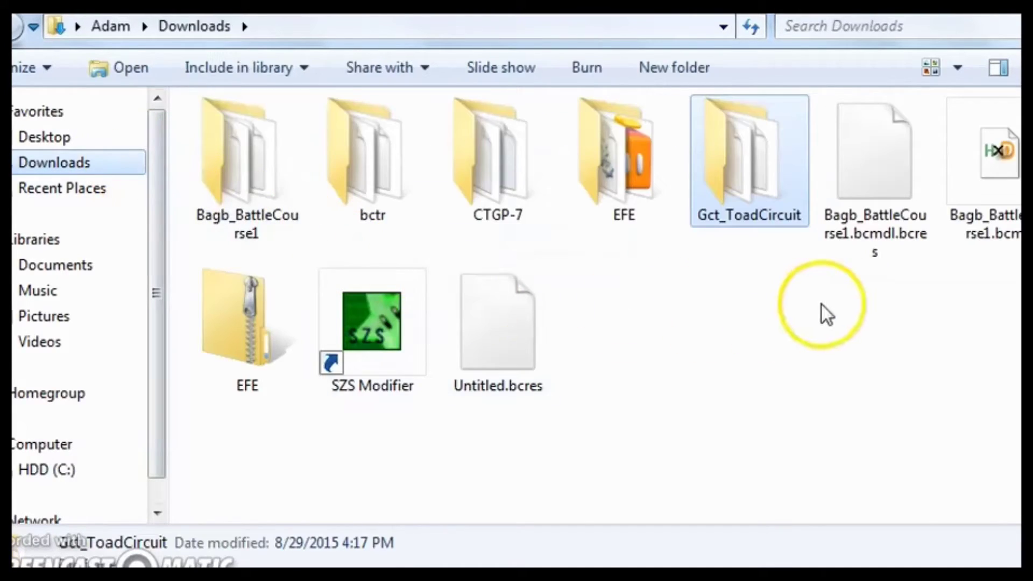
left_click(870, 245)
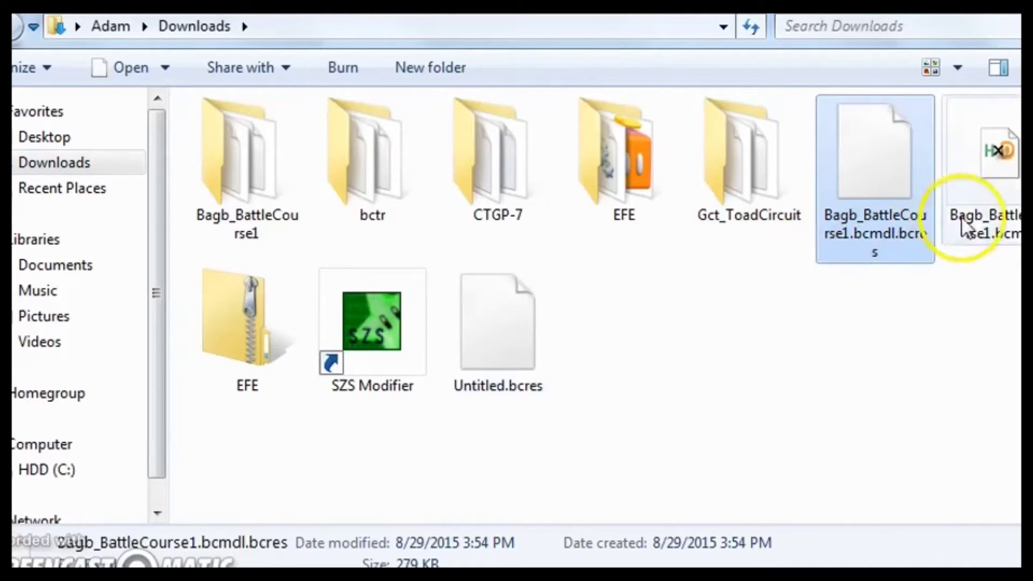
double_click(289, 170)
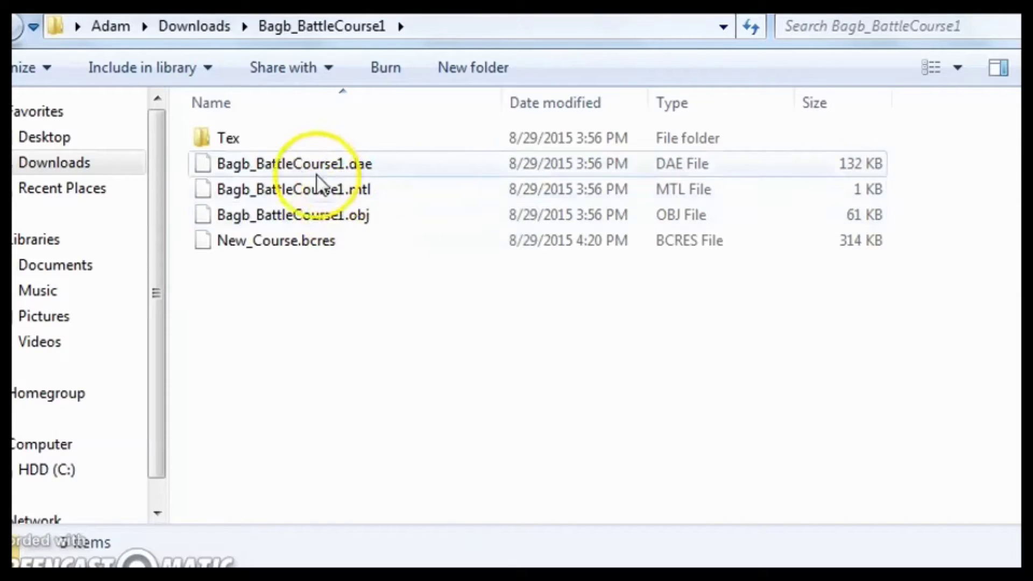
double_click(231, 138)
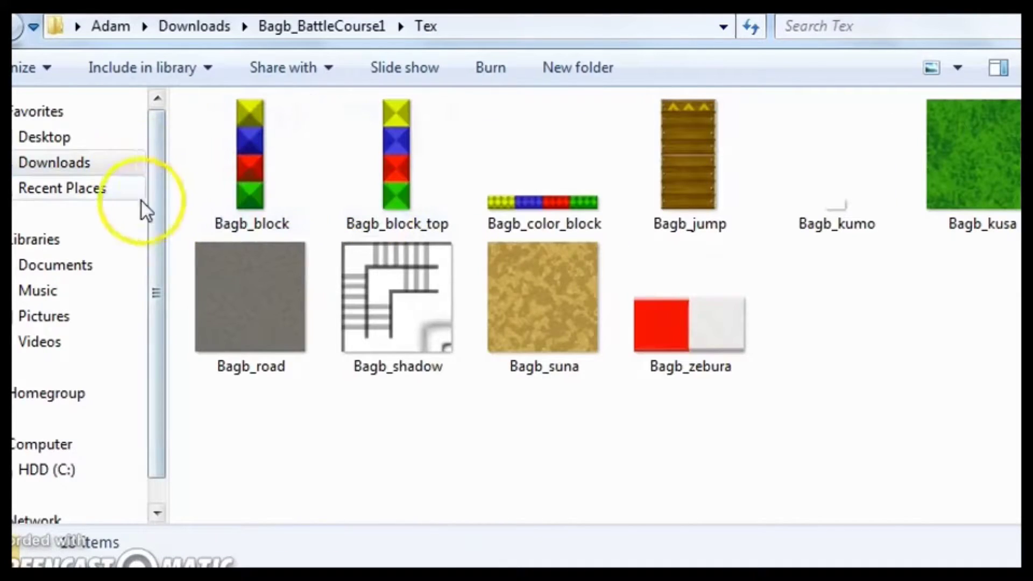
Look through the Gct_ToadCircuit folder and its New texture folder, then return to Downloads
left_click(96, 172)
double_click(747, 180)
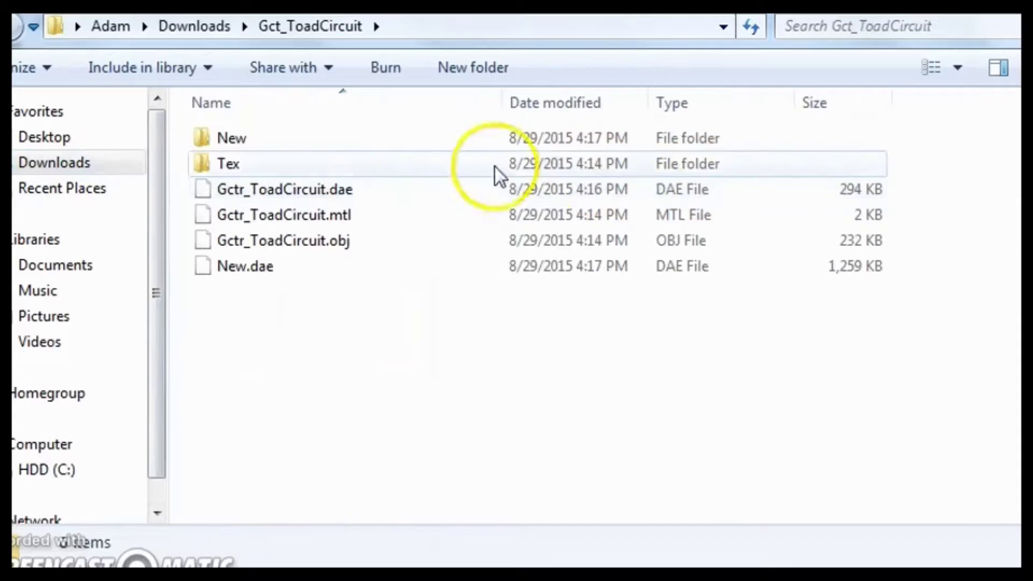
double_click(340, 144)
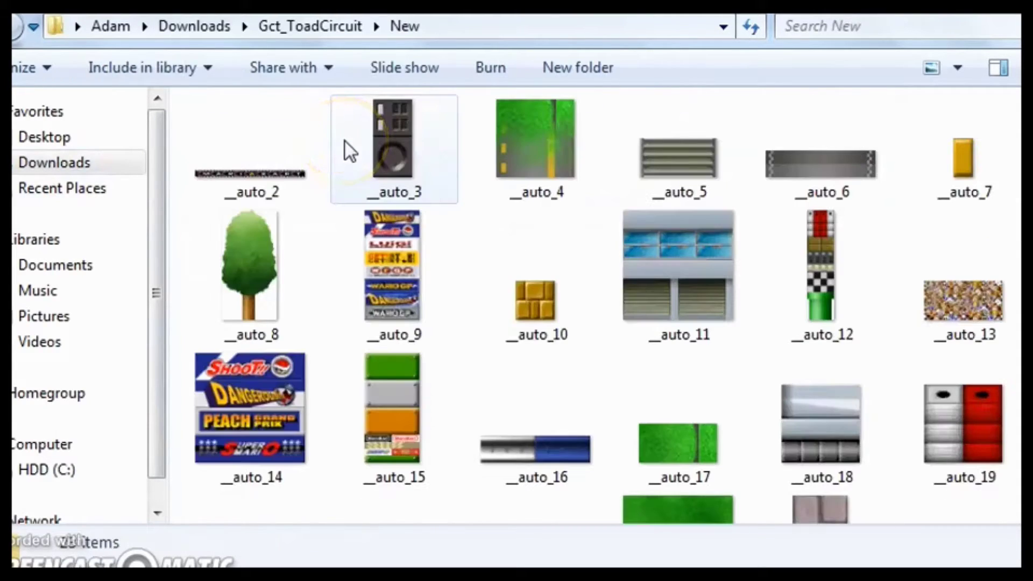
left_click(447, 287)
scroll(447, 286, "down", 3)
key("BackSpace")
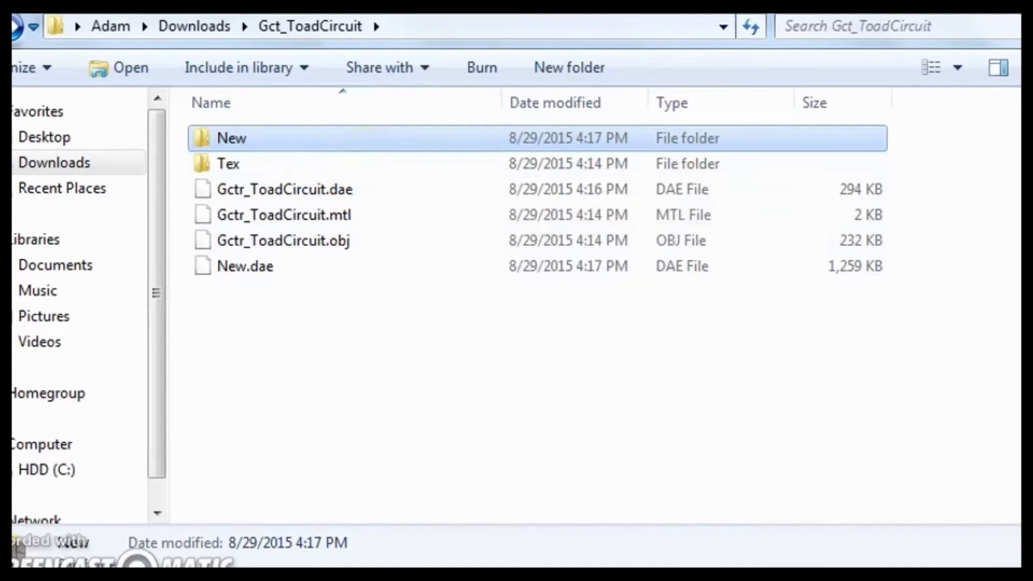
left_click(763, 576)
left_click(183, 24)
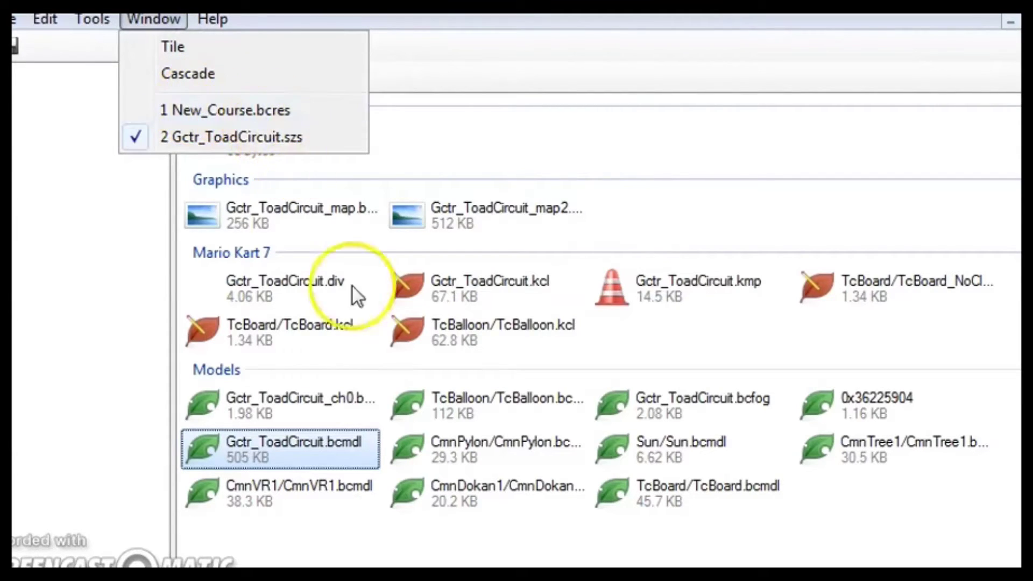
left_click(140, 576)
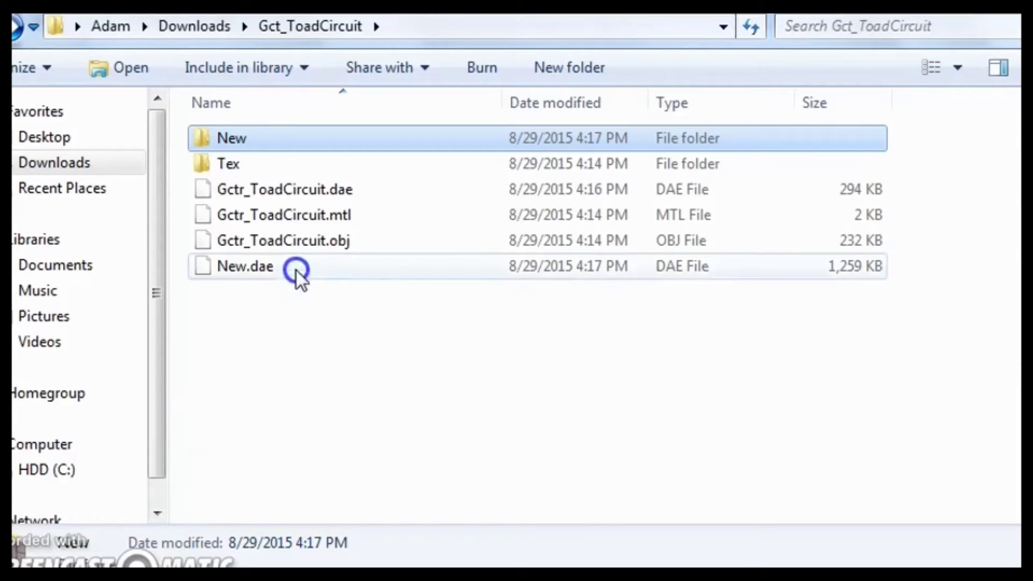
key("alt+Left")
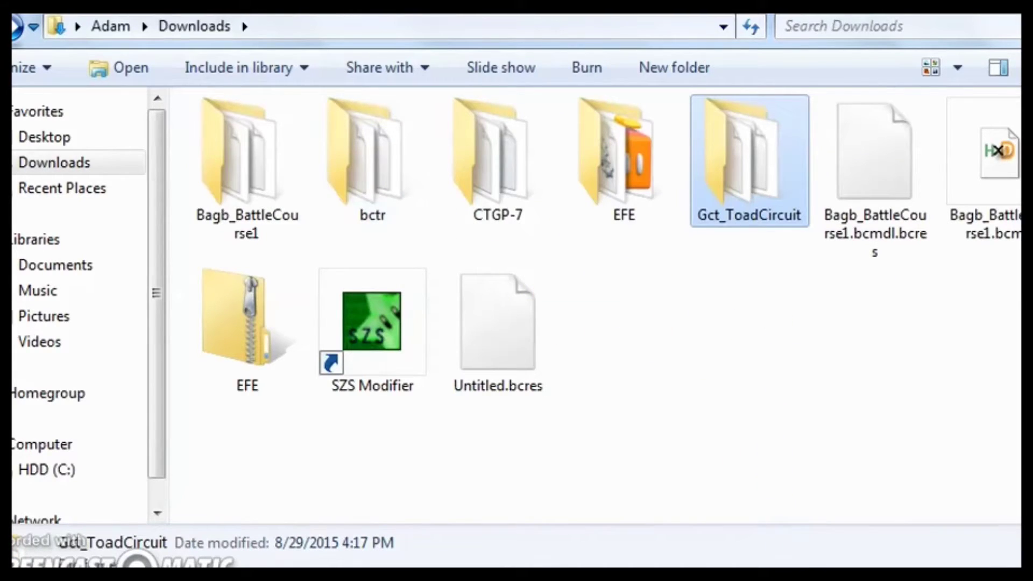
Switch to Every File Explorer and save the New_Course.bcres document as New_Course, type CTR Graphics Resource (*.bcres), in Downloads
left_click(258, 575)
left_click(186, 16)
mouse_move(100, 21)
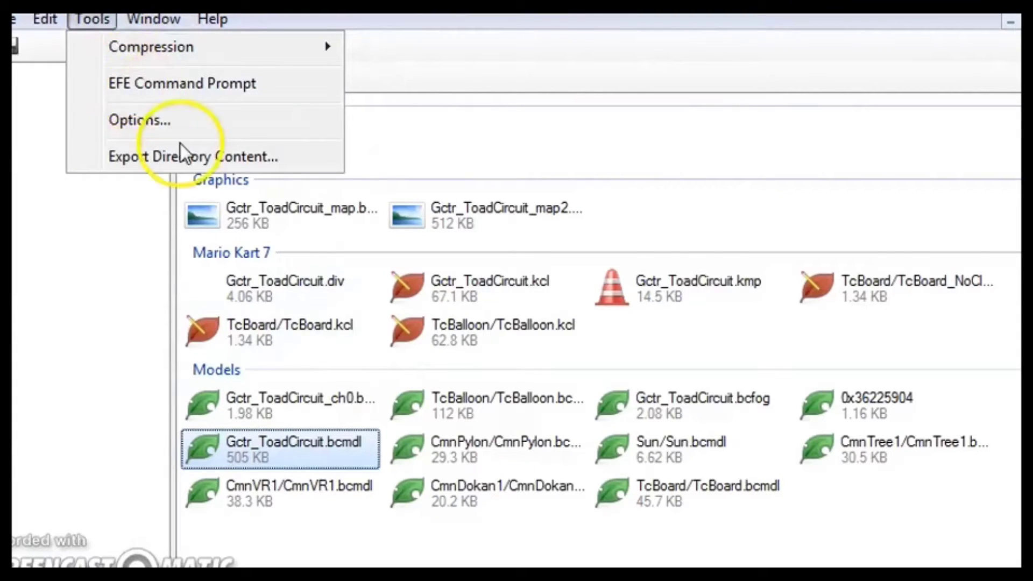
left_click(150, 24)
left_click(180, 111)
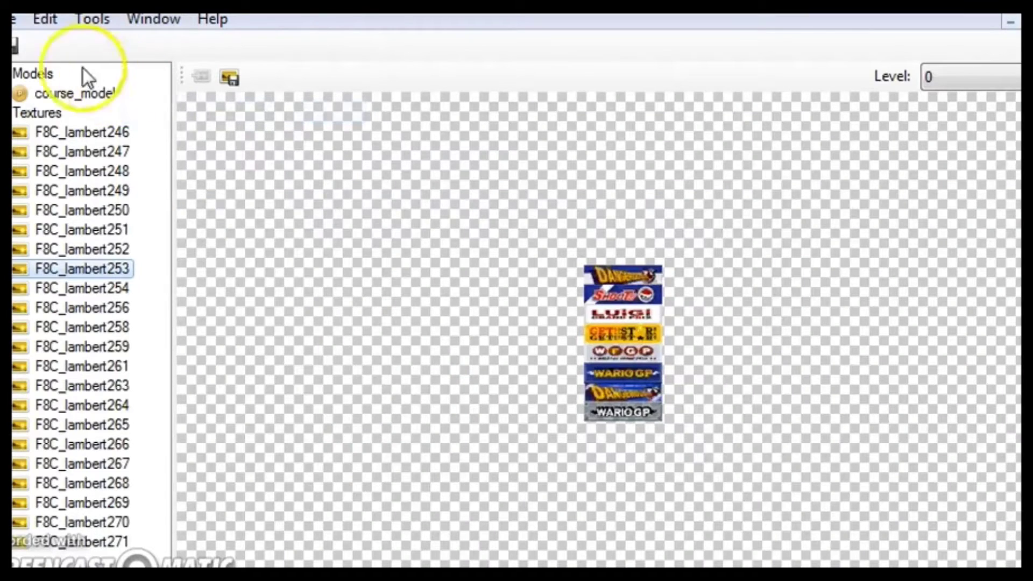
left_click(13, 20)
left_click(89, 290)
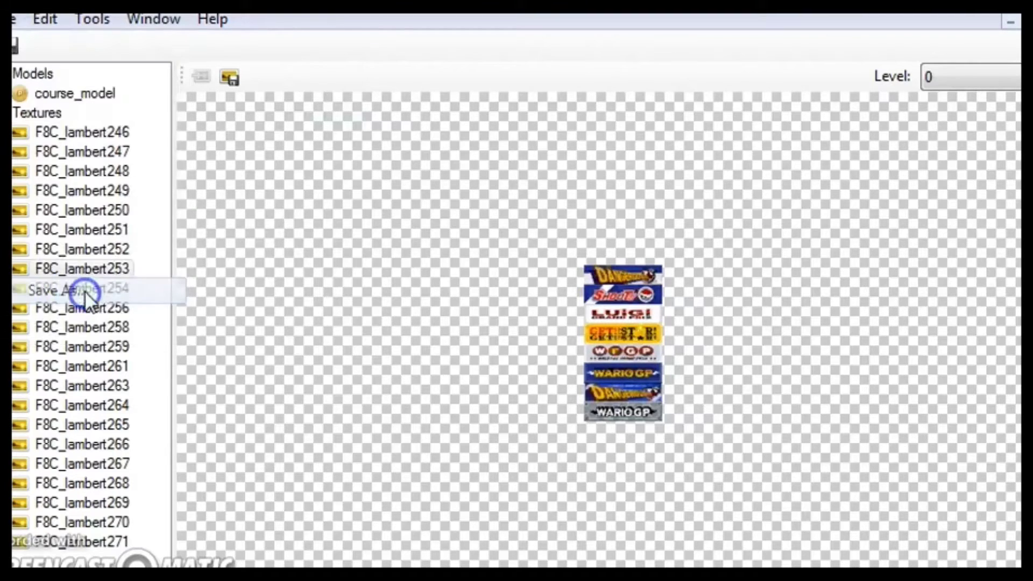
left_click(162, 191)
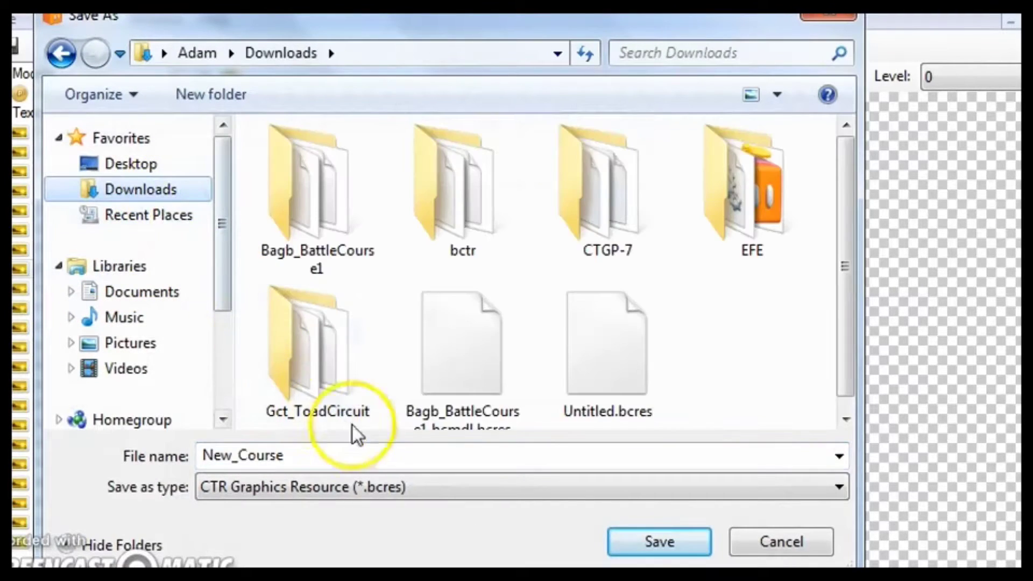
double_click(457, 457)
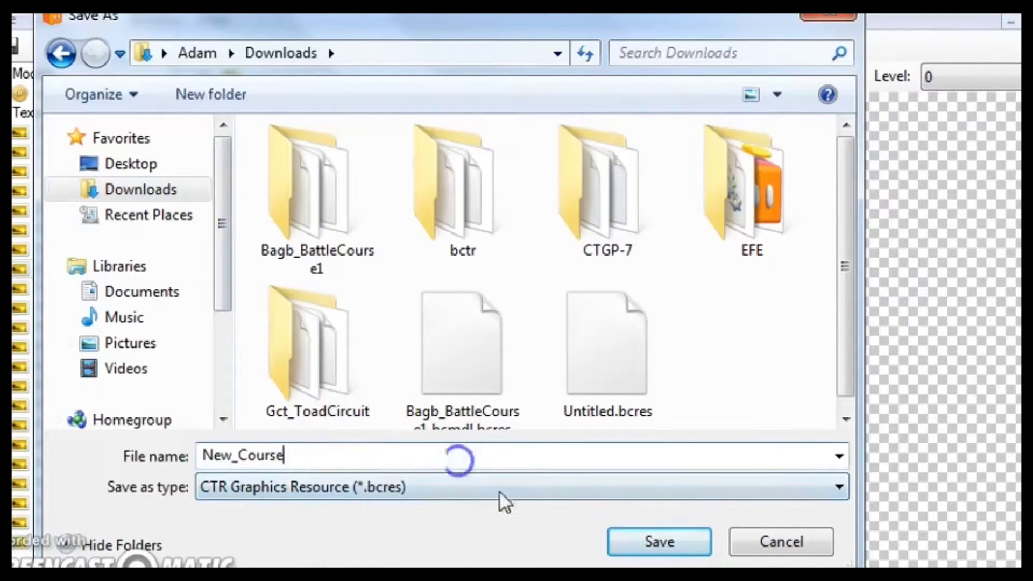
left_click(659, 541)
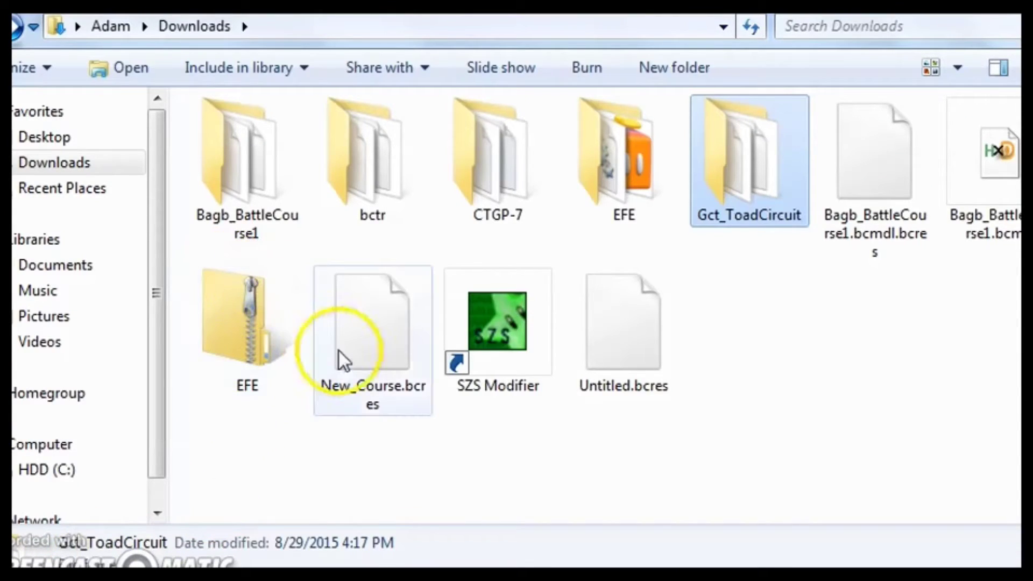
Check the saved New_Course.bcres in Windows Explorer's Downloads folder, then close the New_Course.bcres document in Every File Explorer
left_click(364, 364)
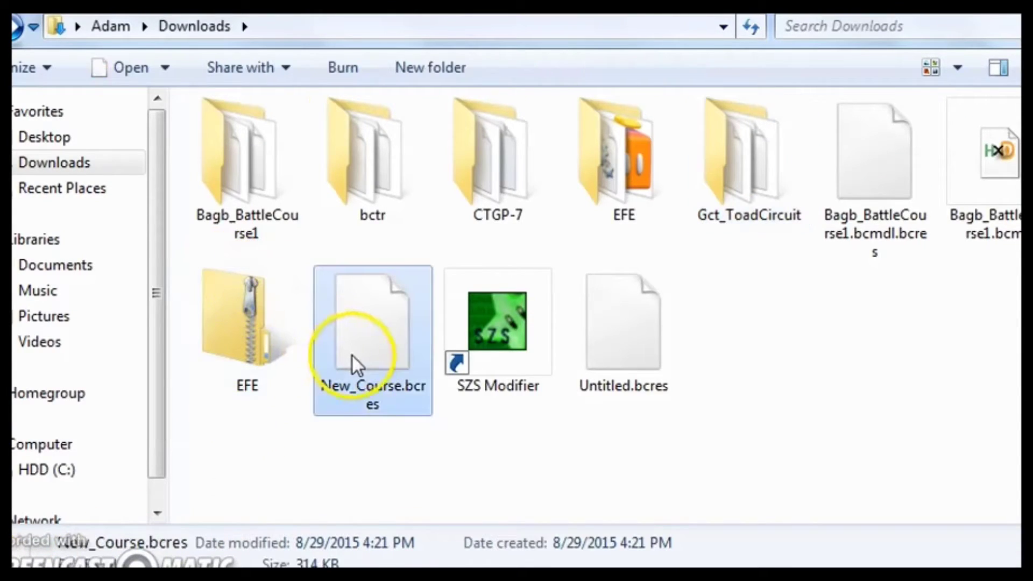
key("alt+Tab")
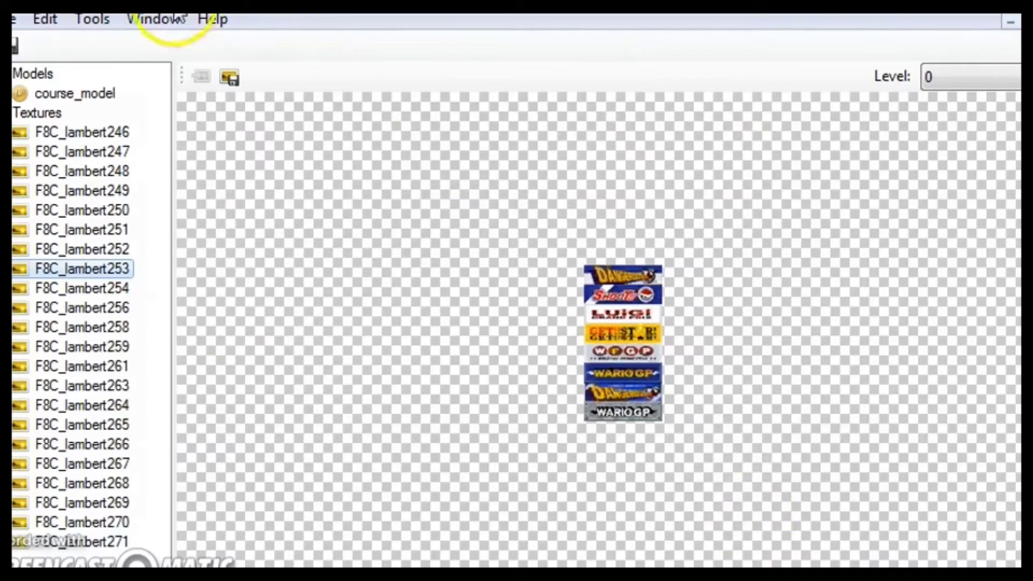
left_click(154, 19)
left_click(251, 120)
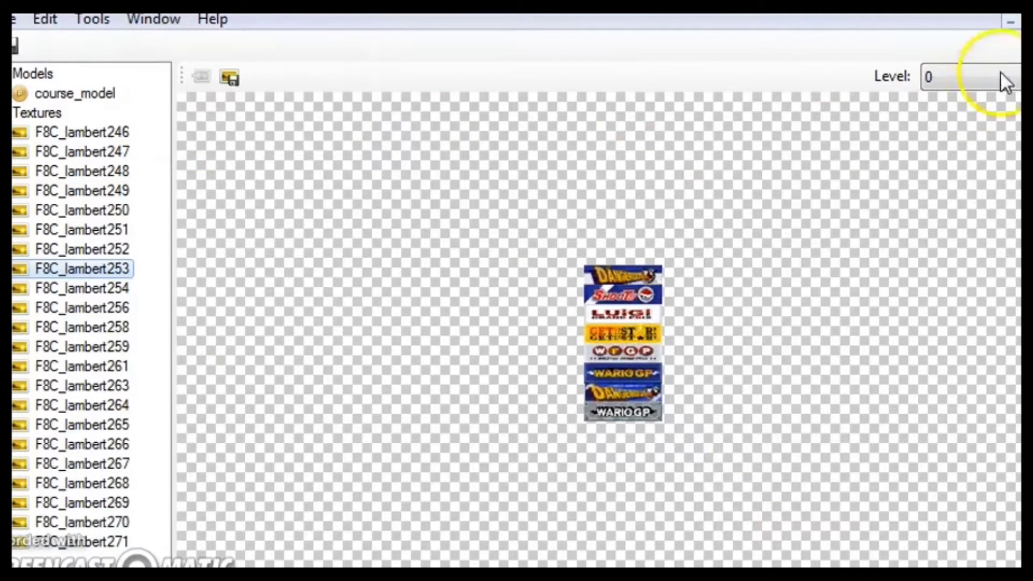
left_click(1021, 22)
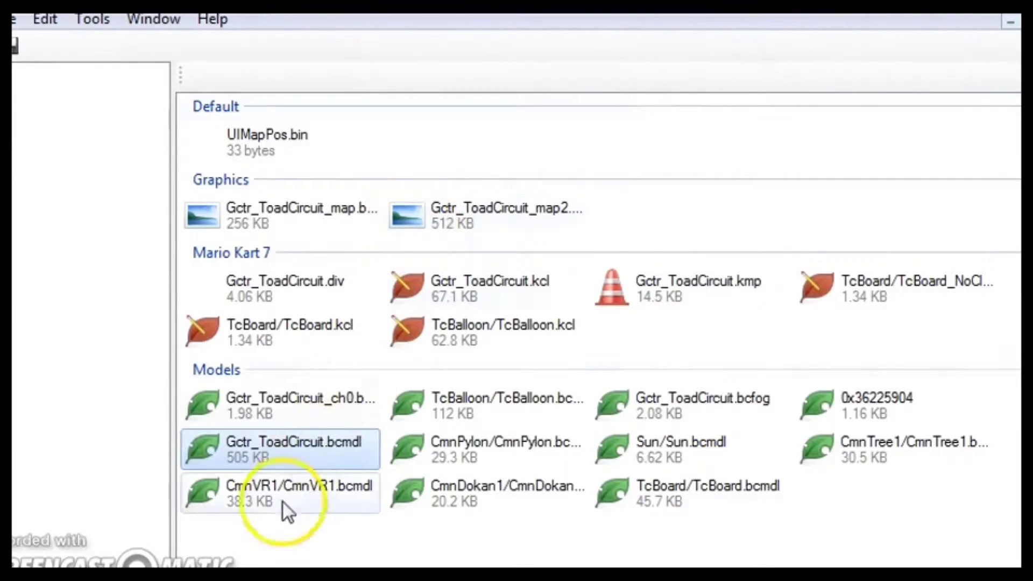
Look at New_Course.bcres in Windows Explorer's Downloads folder once more and return to the Gctr_ToadCircuit archive
left_click(237, 569)
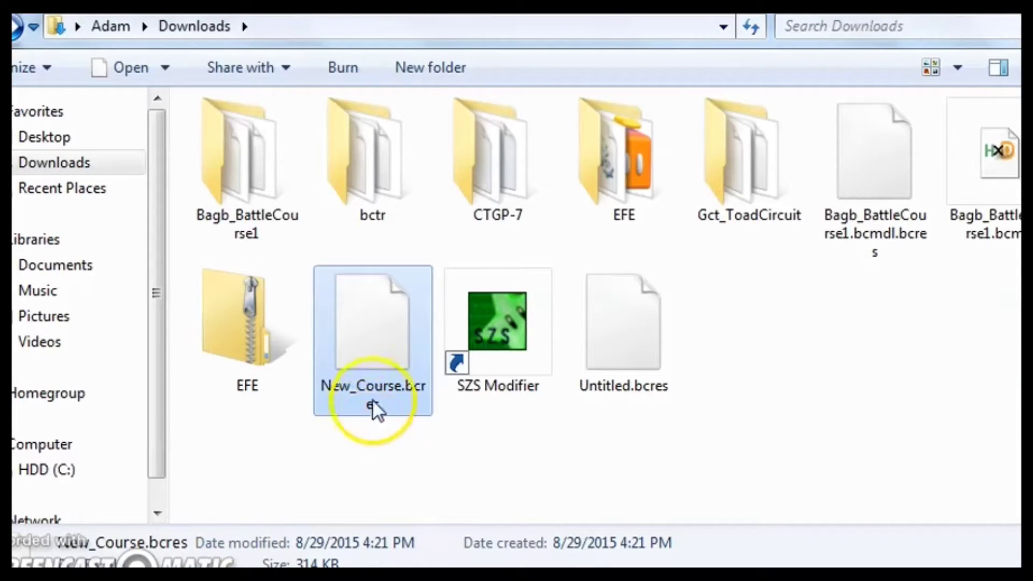
left_click(374, 461)
left_click(369, 383)
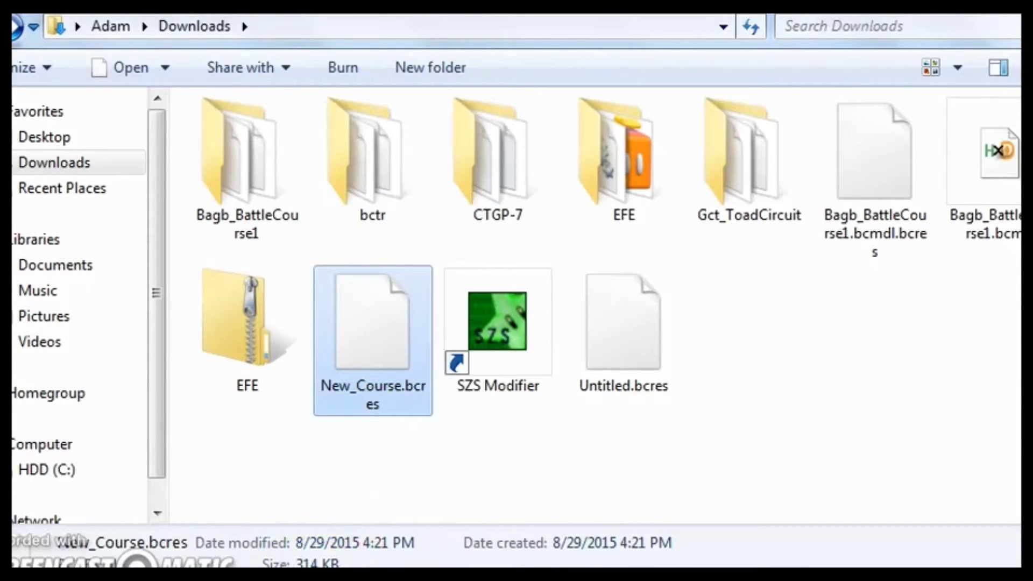
left_click(520, 568)
left_click(467, 575)
left_click(21, 20)
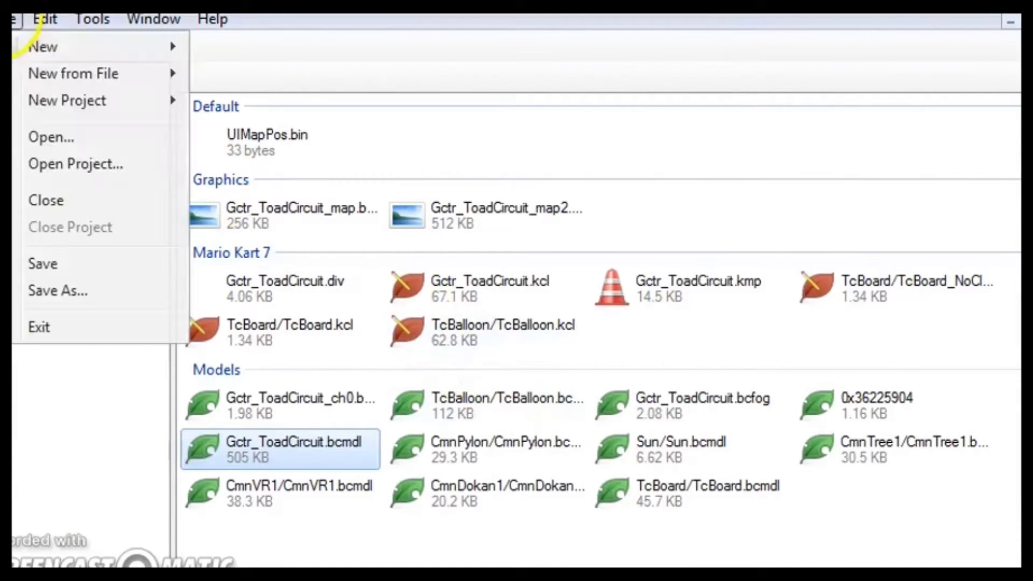
left_click(354, 531)
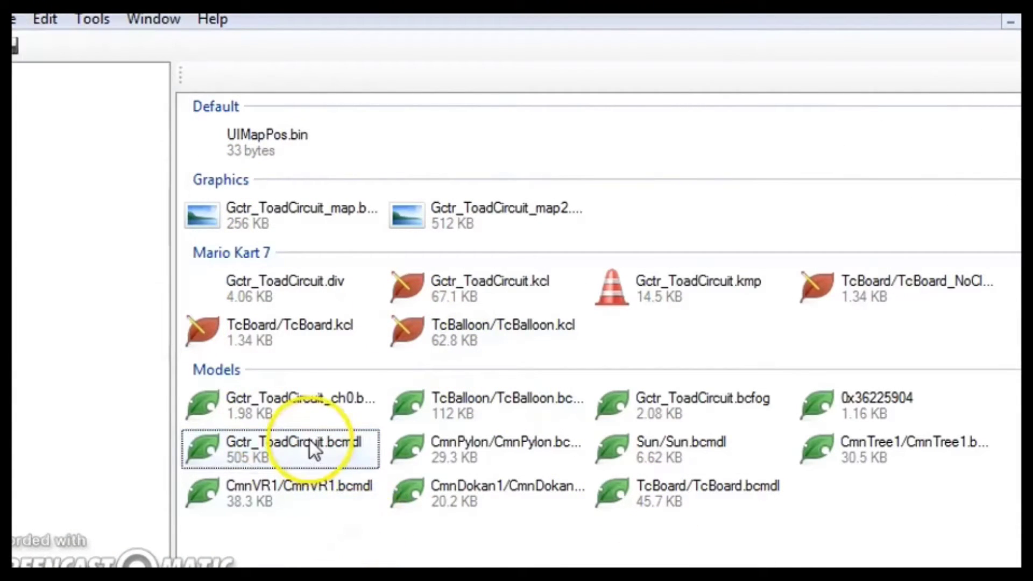
Open the Gctr_ToadCircuit.bcmdl model from the archive to view it
double_click(290, 433)
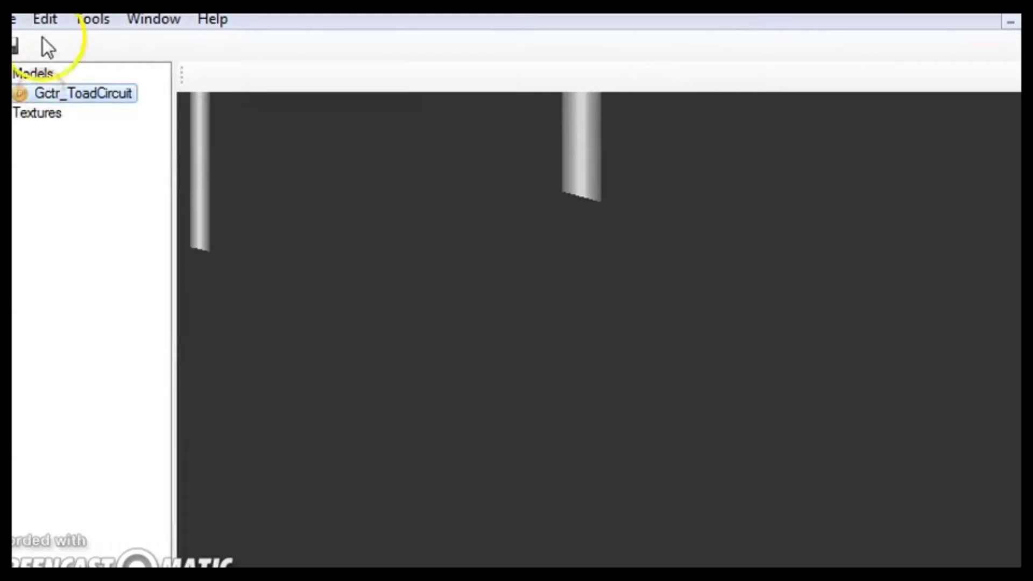
left_click(14, 19)
left_click(22, 578)
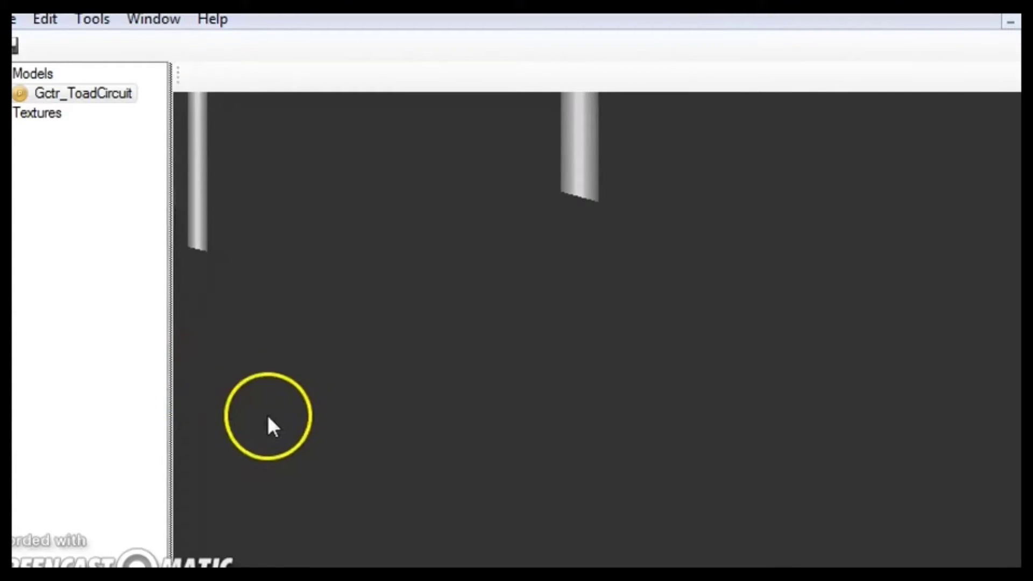
left_click(14, 21)
left_click(83, 279)
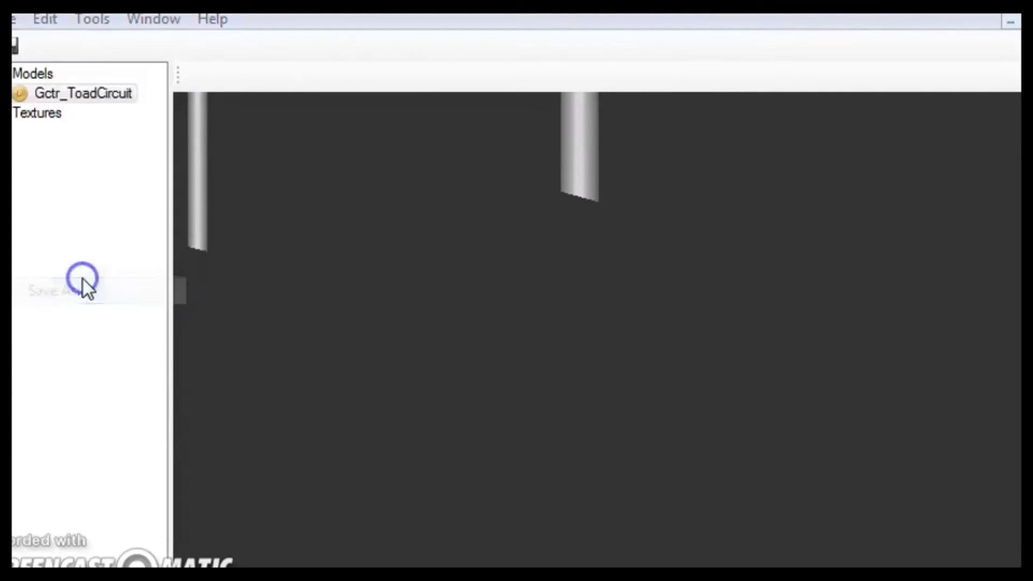
left_click_drag(358, 461, 316, 464)
left_click(386, 479)
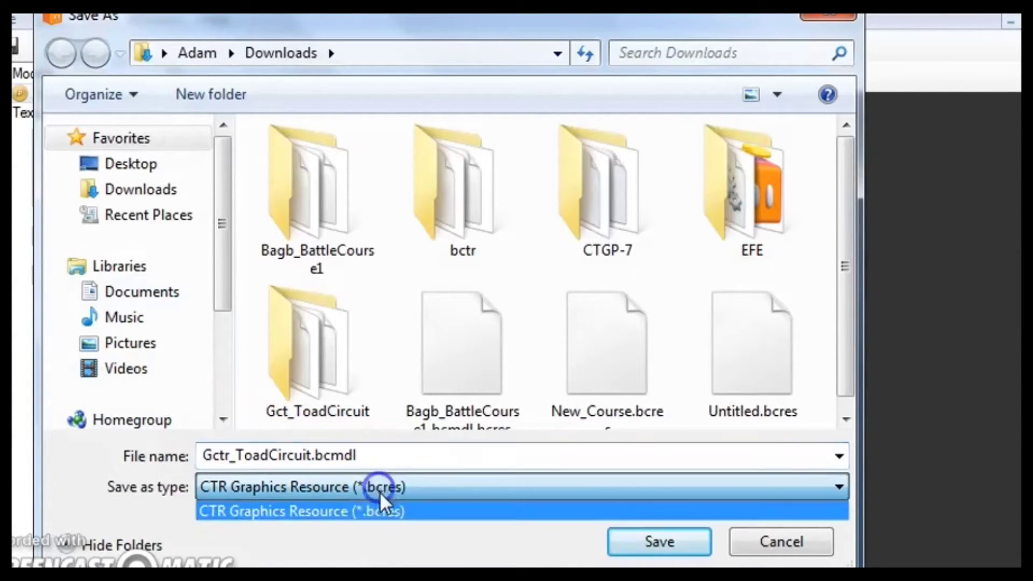
left_click(384, 506)
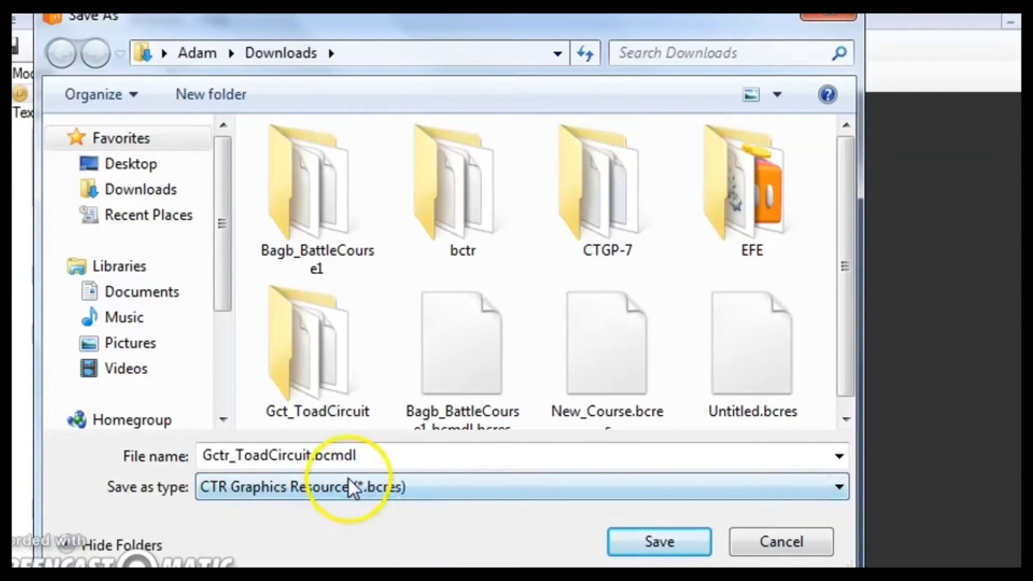
left_click(428, 485)
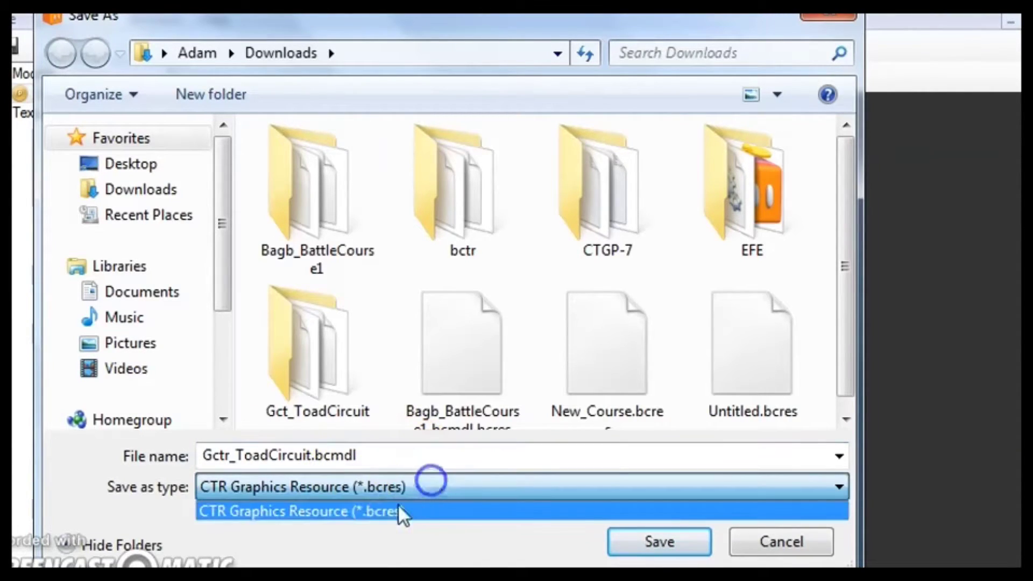
left_click(764, 543)
left_click(780, 542)
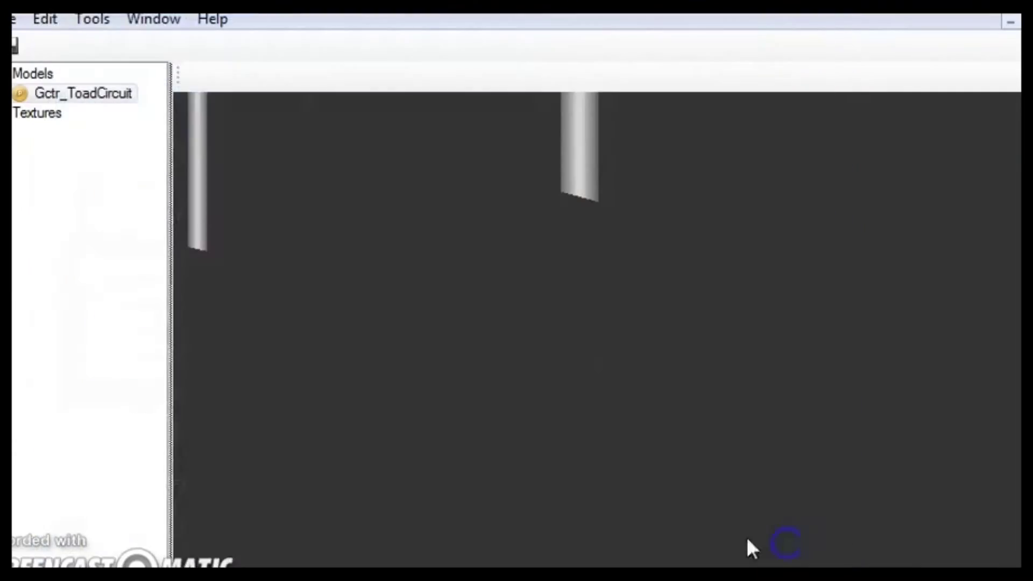
Close the opened Gctr_ToadCircuit model and select Gctr_ToadCircuit.bcmdl in the archive
left_click(154, 19)
left_click(585, 371)
left_click(1031, 22)
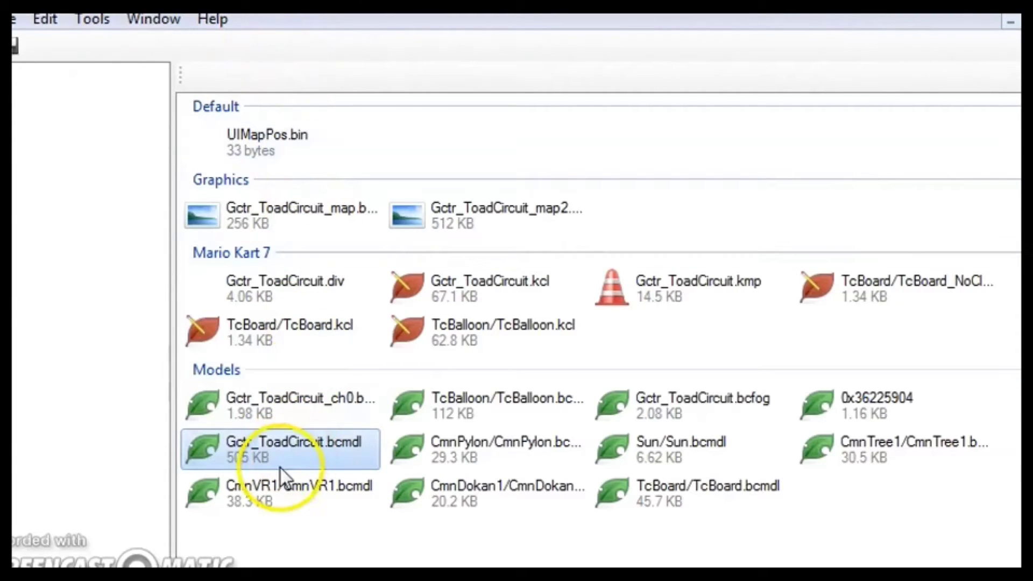
right_click(231, 434)
left_click(265, 563)
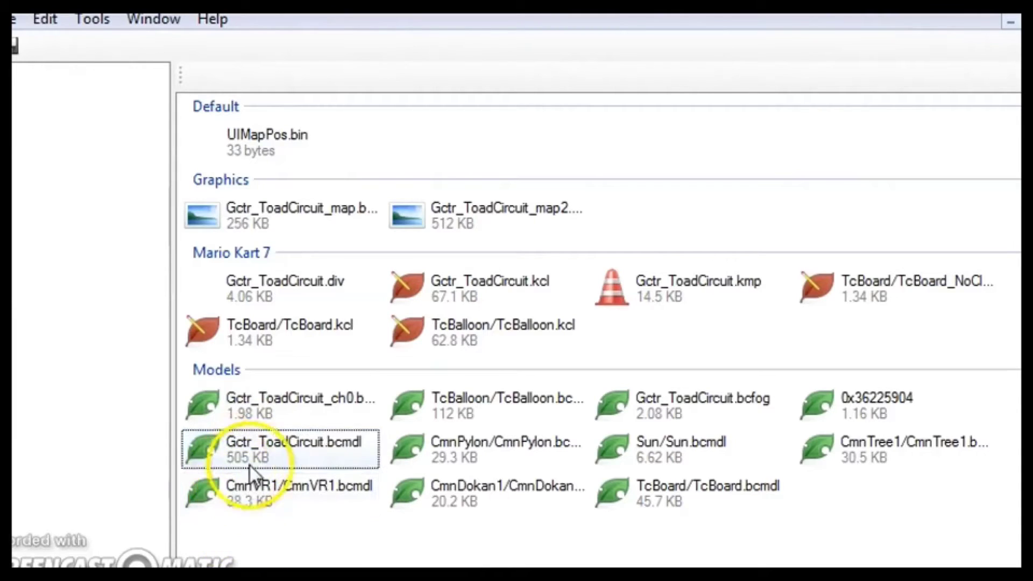
left_click(234, 461)
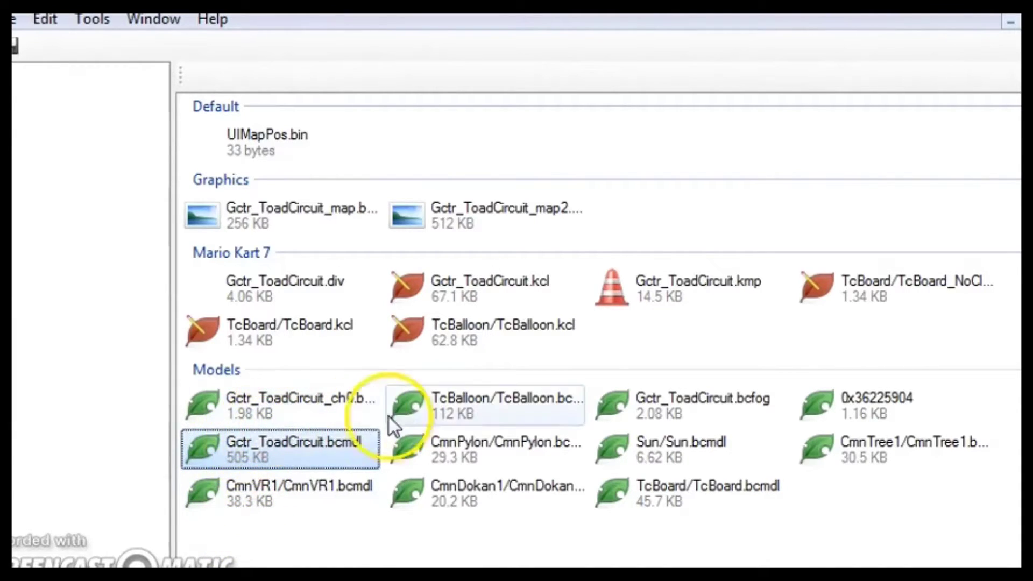
Replace Gctr_ToadCircuit.bcmdl in the archive with New_Course.bcres from the Downloads folder
right_click(250, 433)
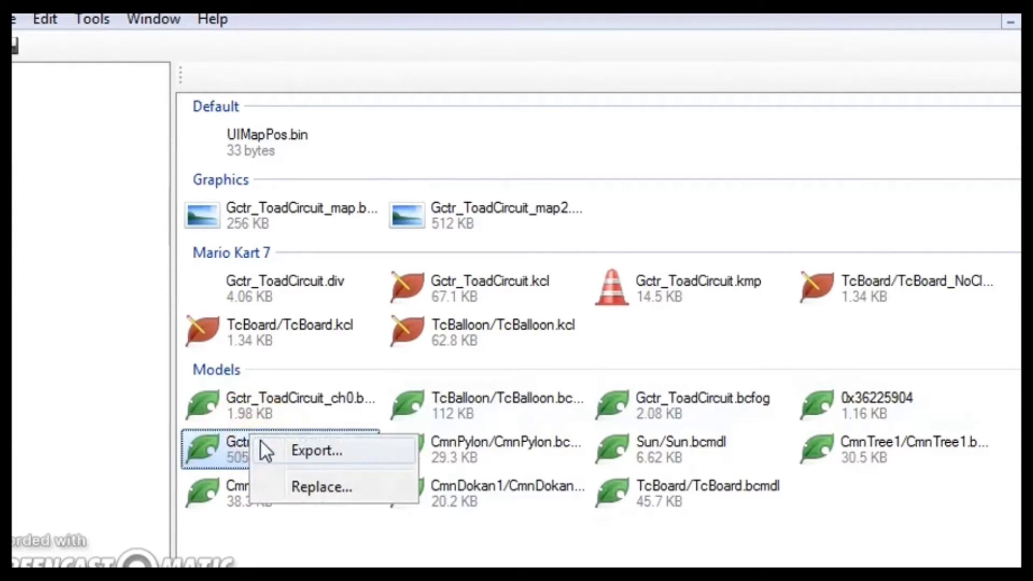
left_click(325, 492)
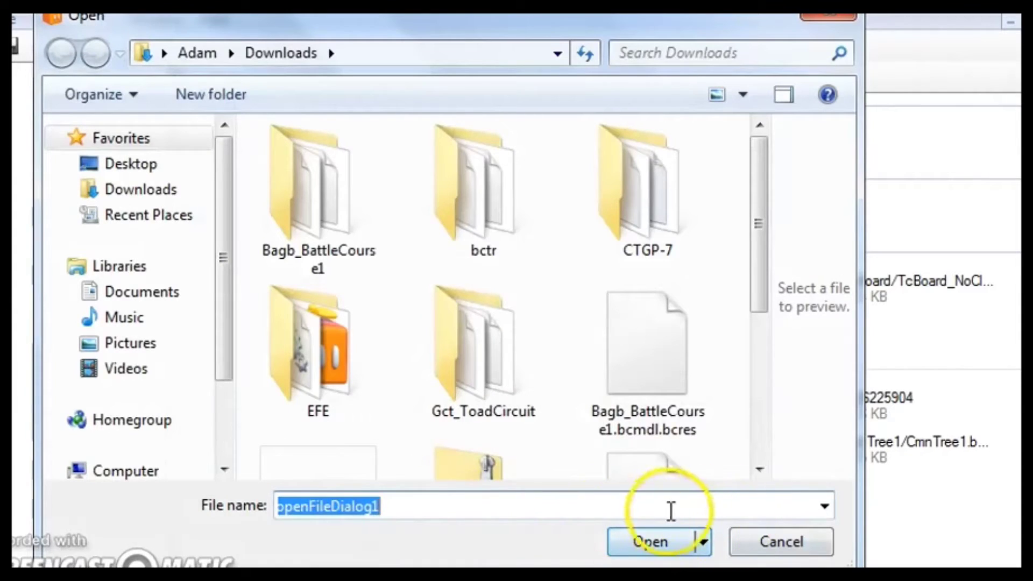
left_click(821, 498)
left_click(821, 498)
left_click(177, 193)
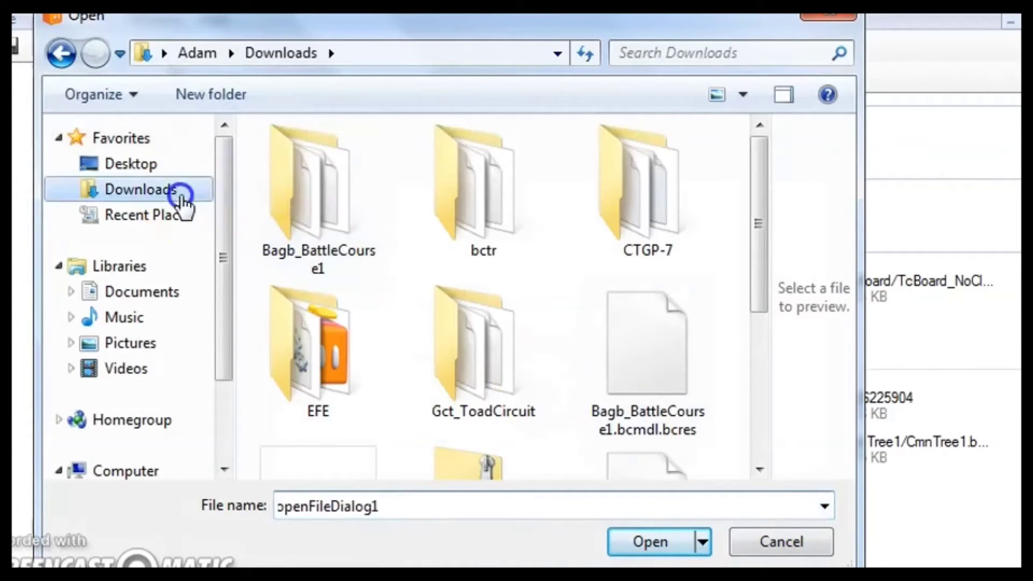
left_click(643, 363)
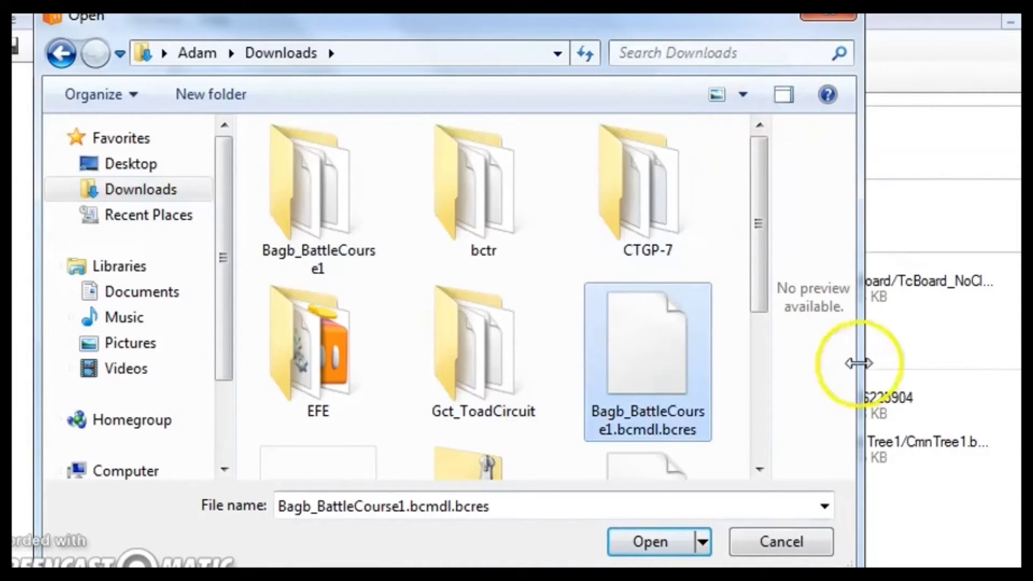
left_click_drag(754, 281, 745, 426)
left_click(622, 441)
double_click(672, 258)
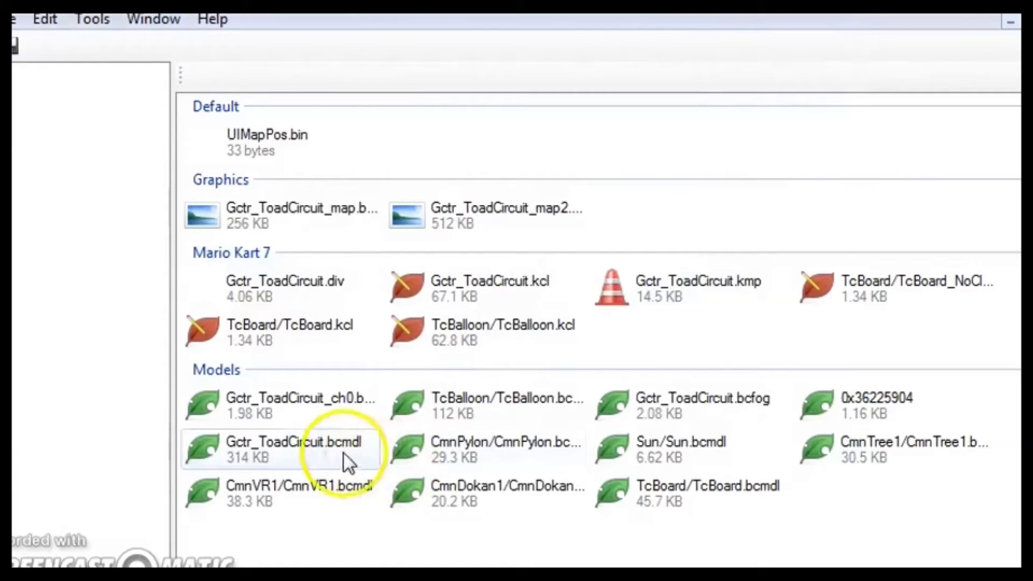
Open the replaced Gctr_ToadCircuit.bcmdl from the archive to check the inserted model
left_click(379, 397)
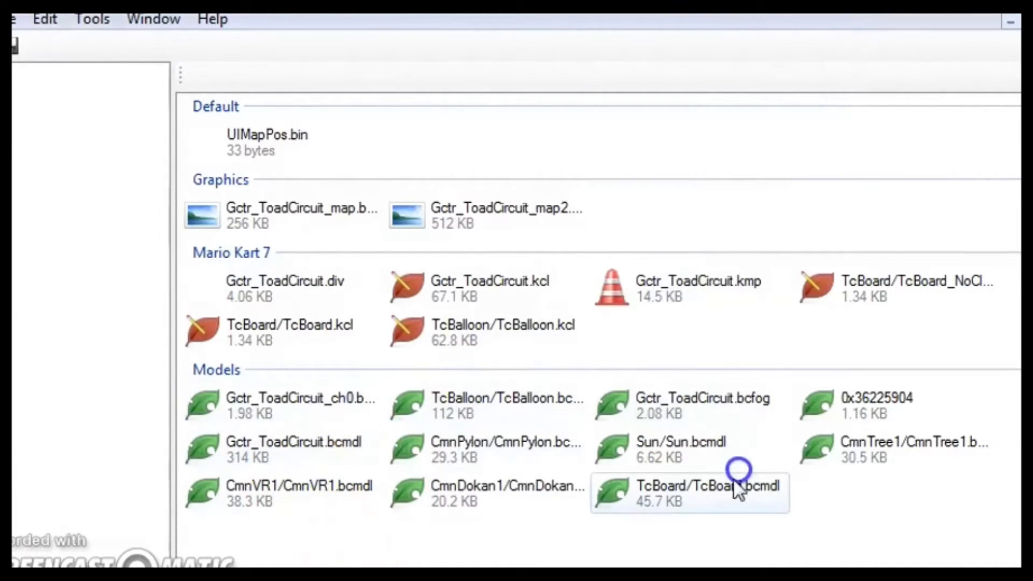
left_click(240, 464)
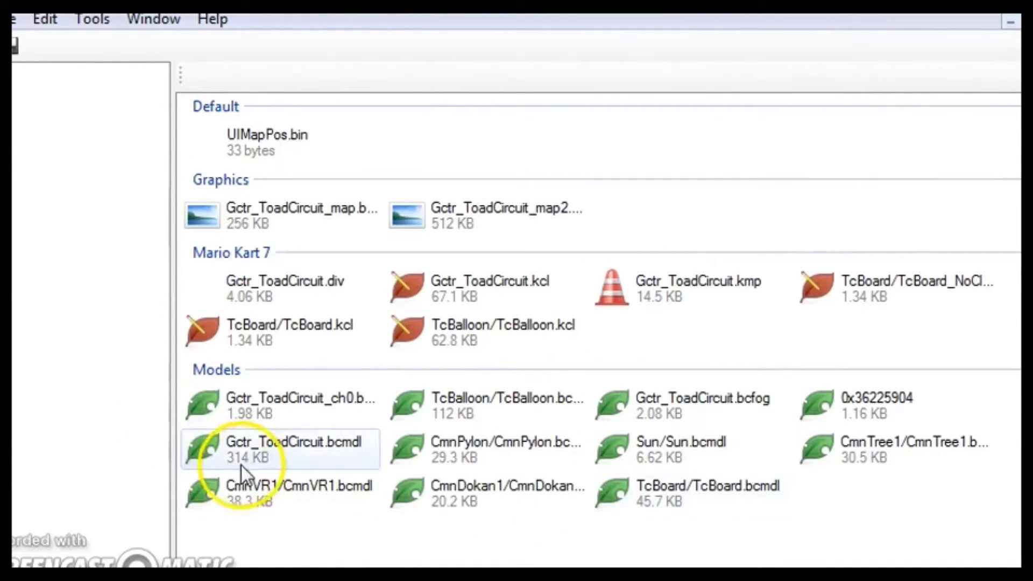
left_click(237, 464)
double_click(286, 457)
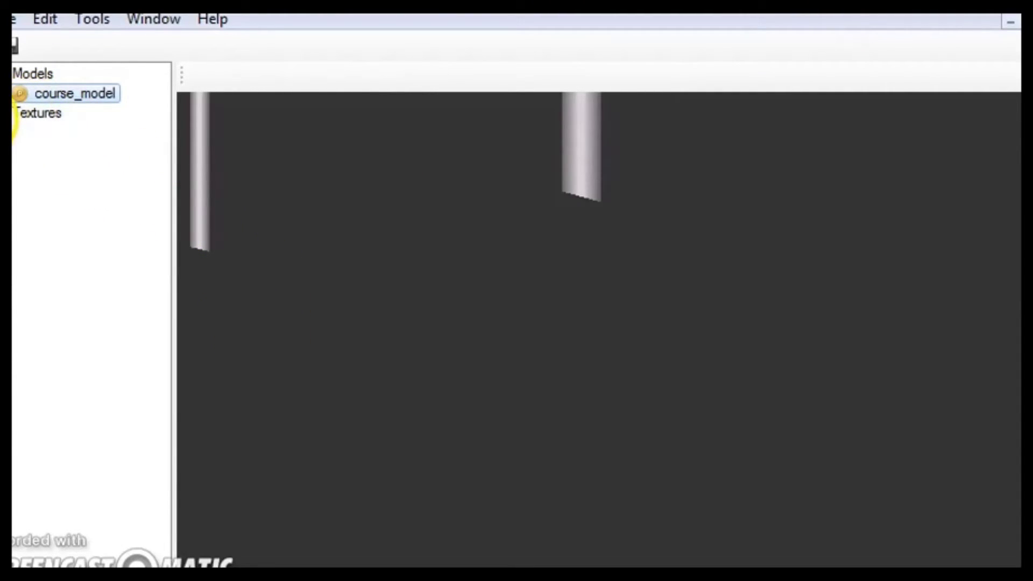
Expand the model's Textures group and look through several of its textures, ending on F8C_lambert256
left_click(2, 114)
left_click(67, 135)
left_click(70, 170)
left_click(55, 347)
left_click(60, 323)
left_click(75, 249)
left_click(74, 327)
left_click(70, 310)
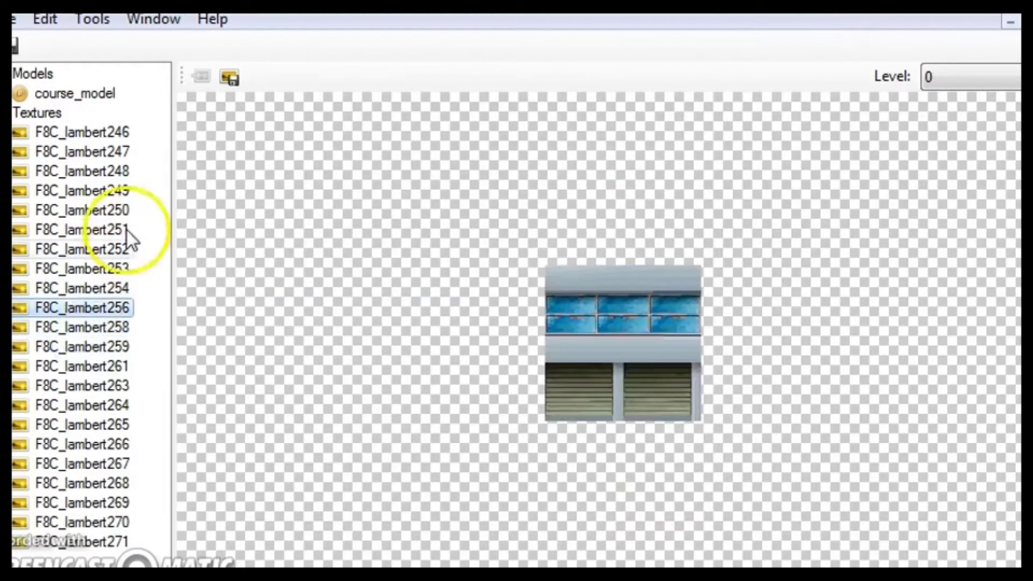
Return to the Gctr_ToadCircuit.szs archive, save it, and go through Save As for it
left_click(160, 27)
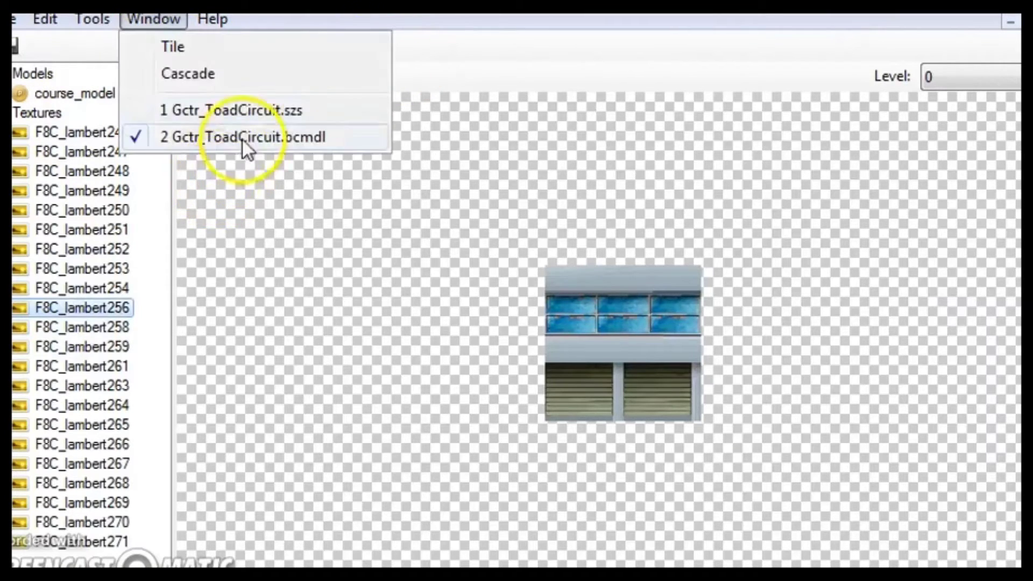
left_click(251, 111)
left_click(17, 21)
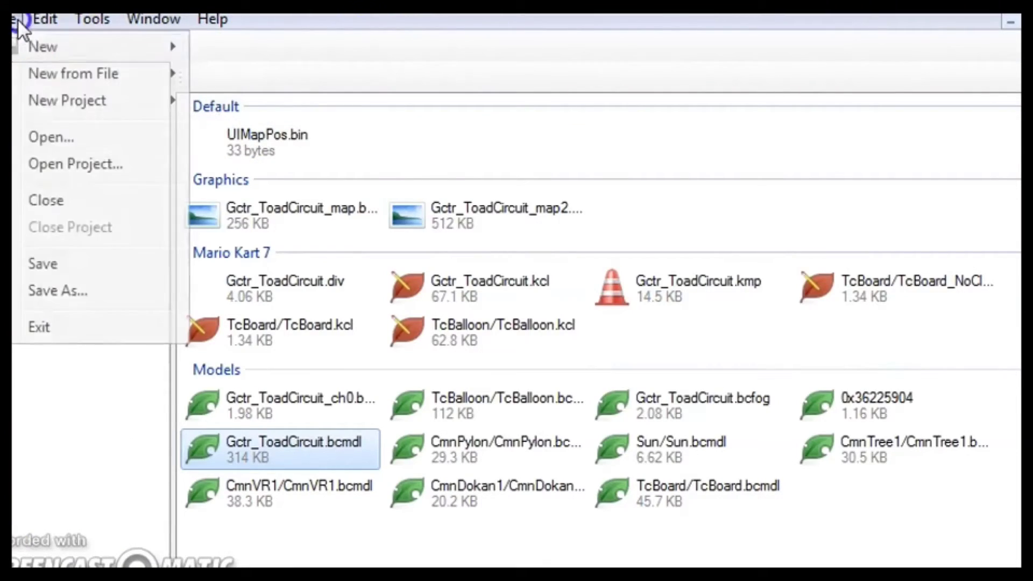
left_click(60, 265)
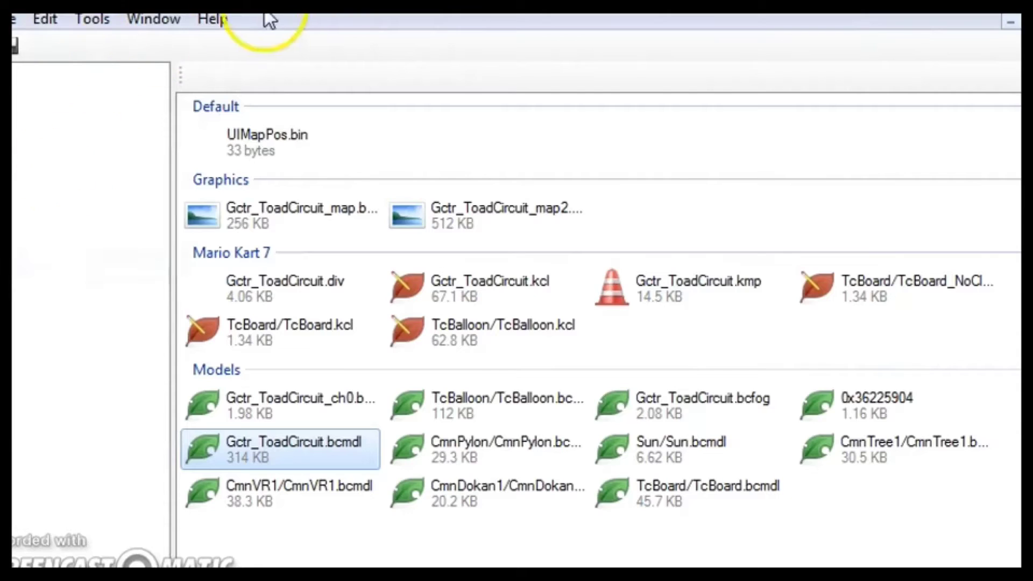
left_click(14, 23)
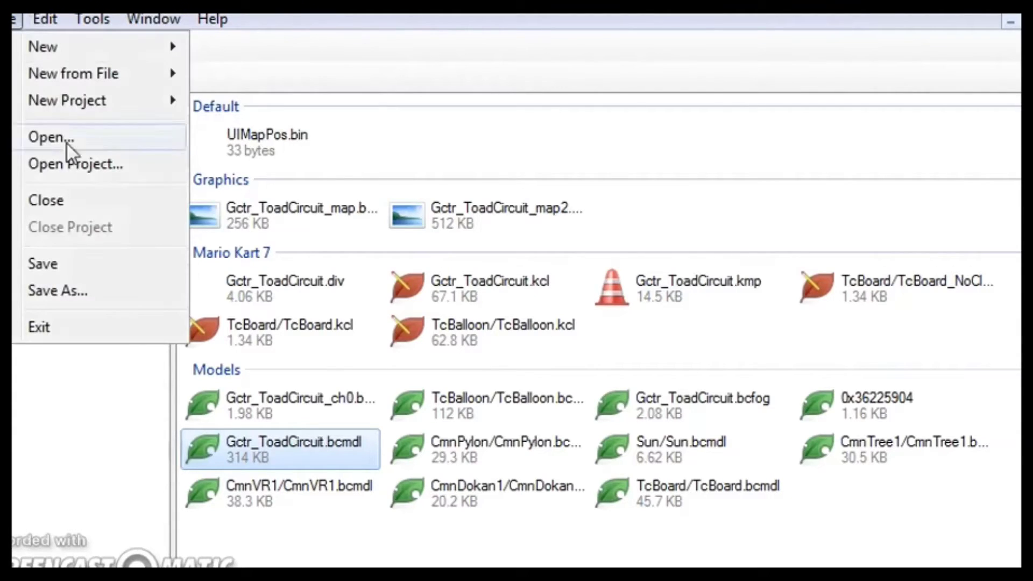
left_click(94, 290)
left_click(350, 491)
left_click(351, 493)
left_click(775, 539)
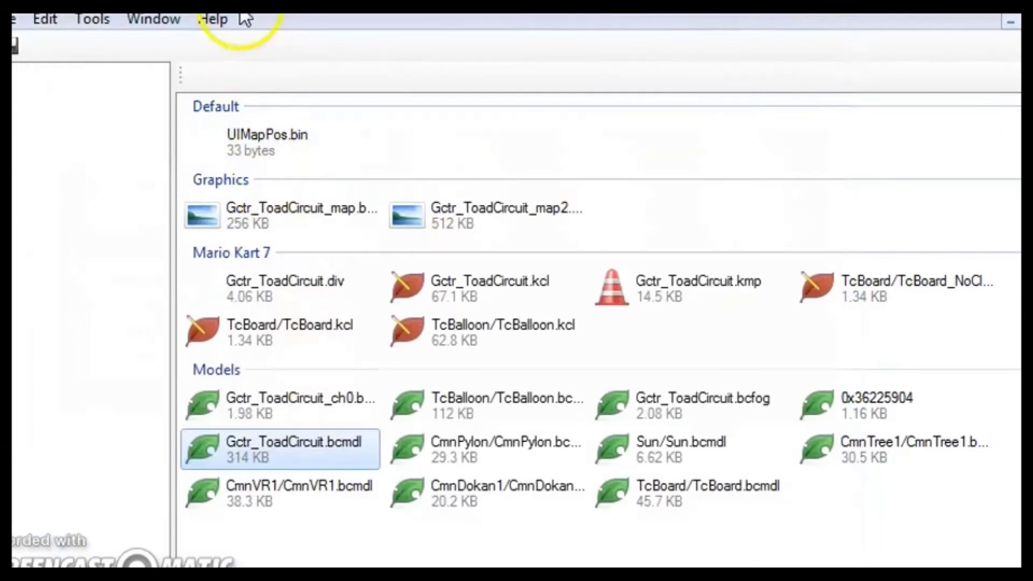
Switch to Windows Explorer and open the CTGP-7\romfs\Course folder inside Downloads
left_click(110, 575)
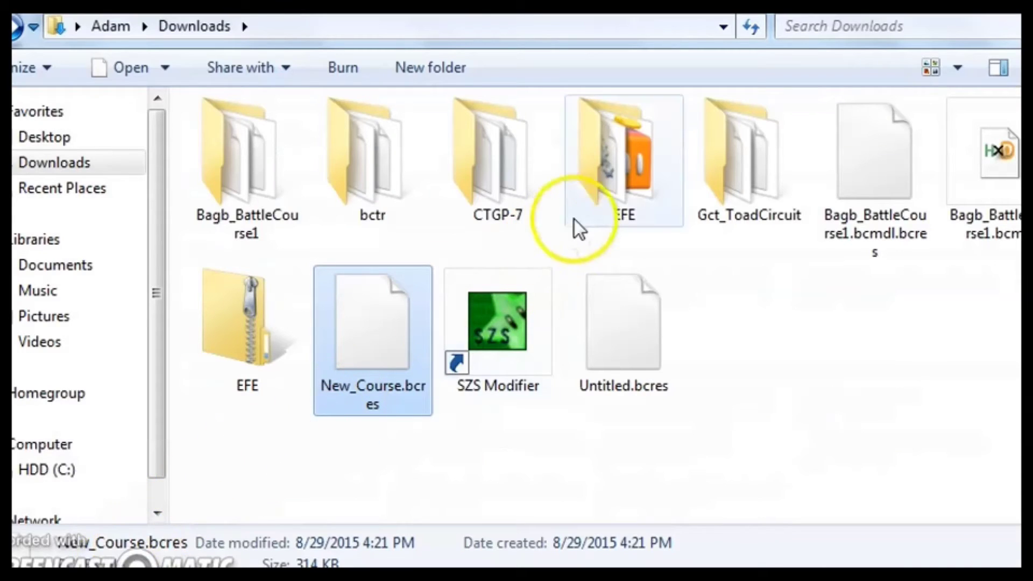
double_click(624, 192)
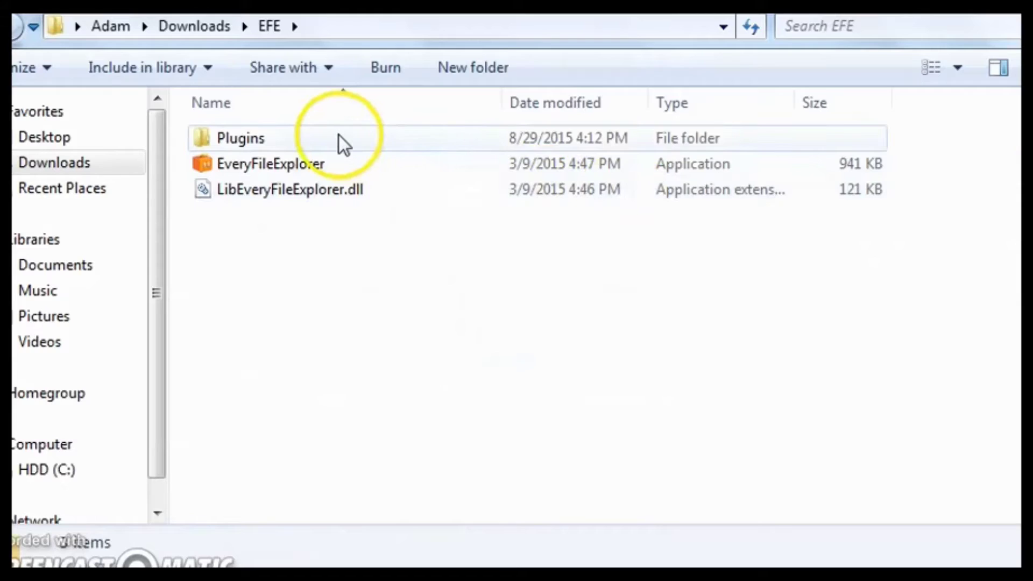
key("BackSpace")
double_click(491, 192)
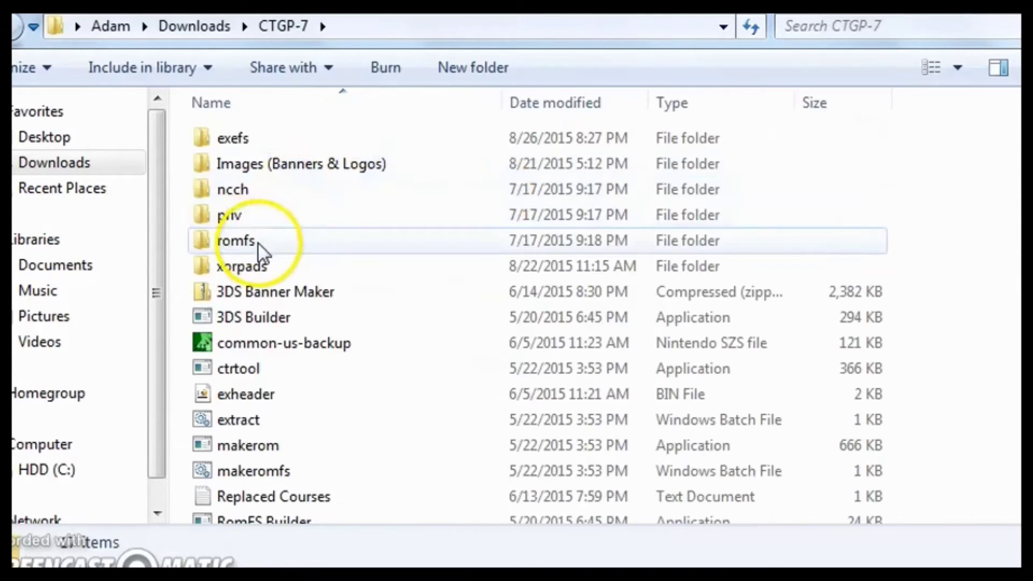
double_click(257, 242)
left_click(279, 204)
double_click(288, 192)
Find and select the Gctr_ToadCircuit file in the Course folder to check its modified date and size
left_click(293, 267)
key("Down")
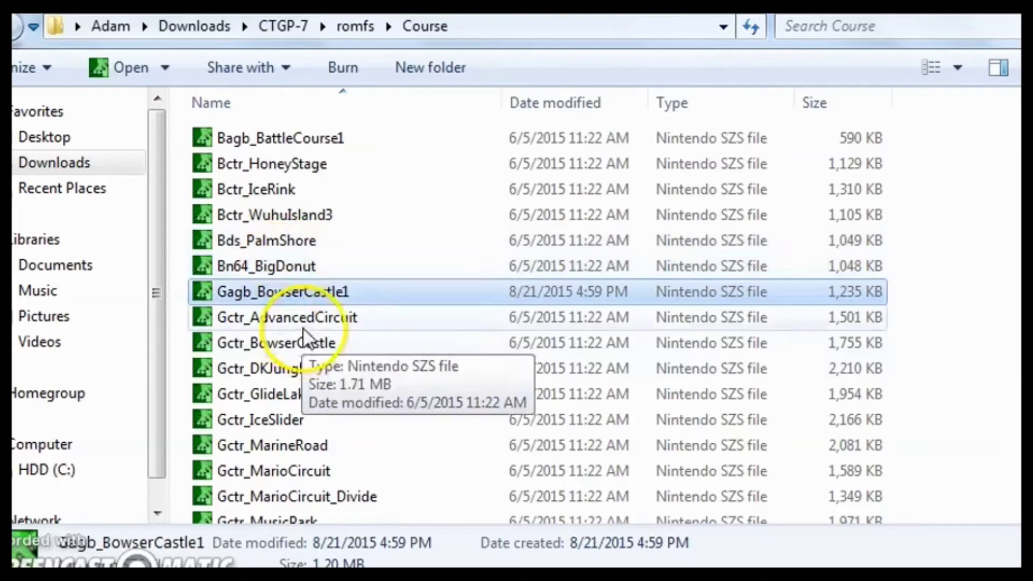
key("Down")
key("Down")
key("Down")
key("Down")
key("Down")
key("Down")
key("Down")
key("Down")
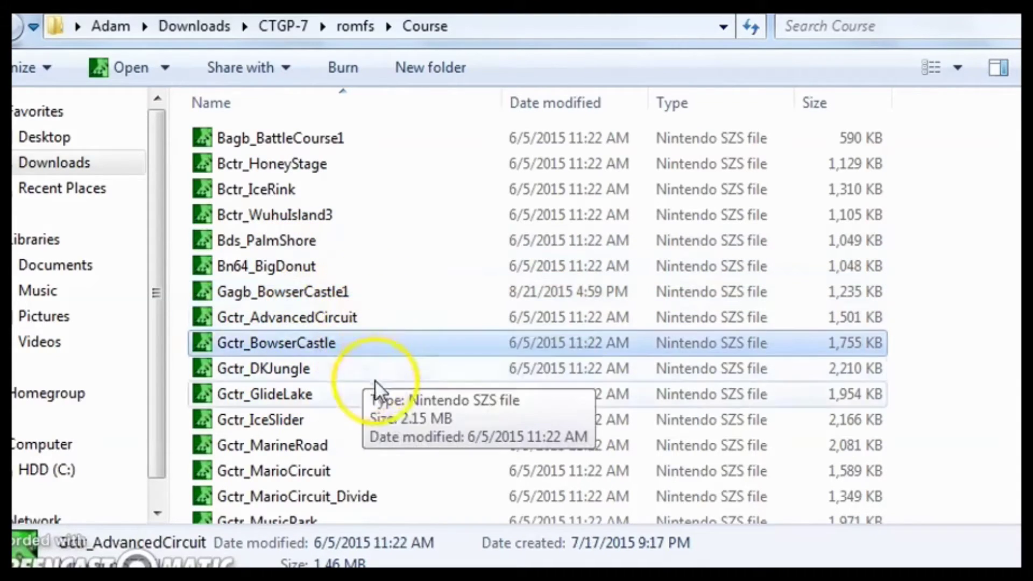
key("Down")
key("Down")
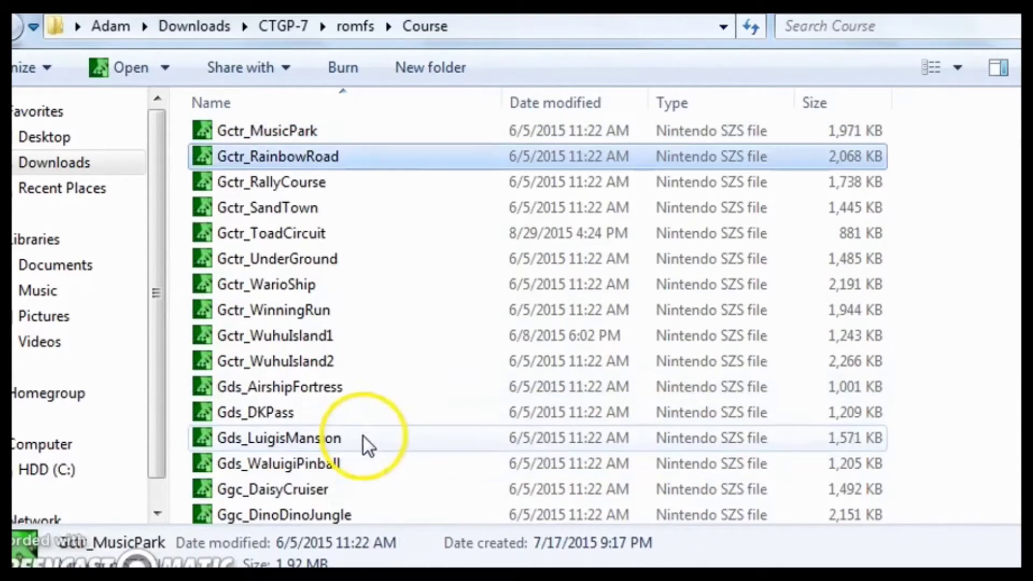
key("Down")
left_click(332, 239)
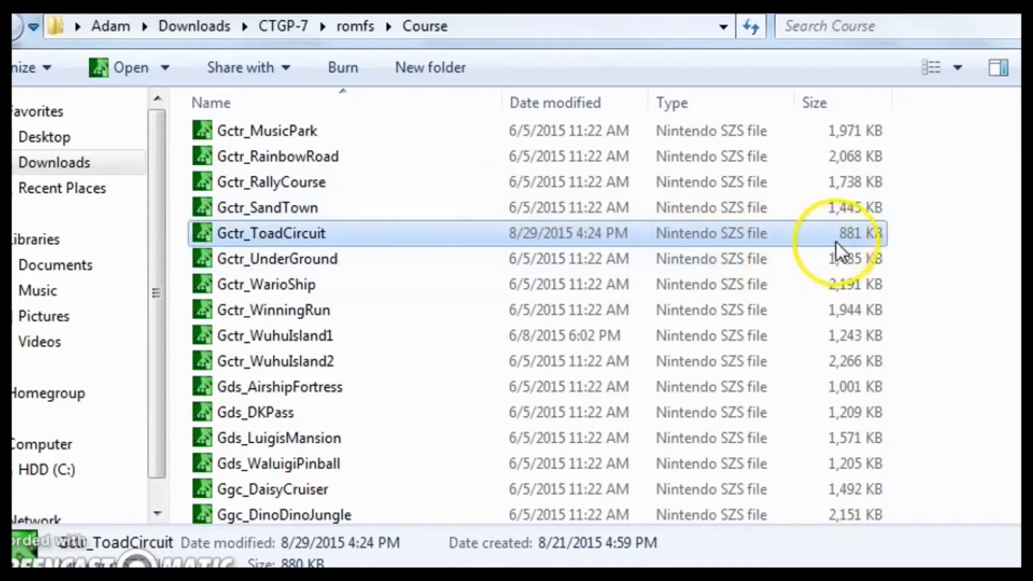
left_click(317, 242)
left_click(344, 236)
left_click_drag(341, 235, 246, 239)
left_click(284, 239)
left_click(399, 234)
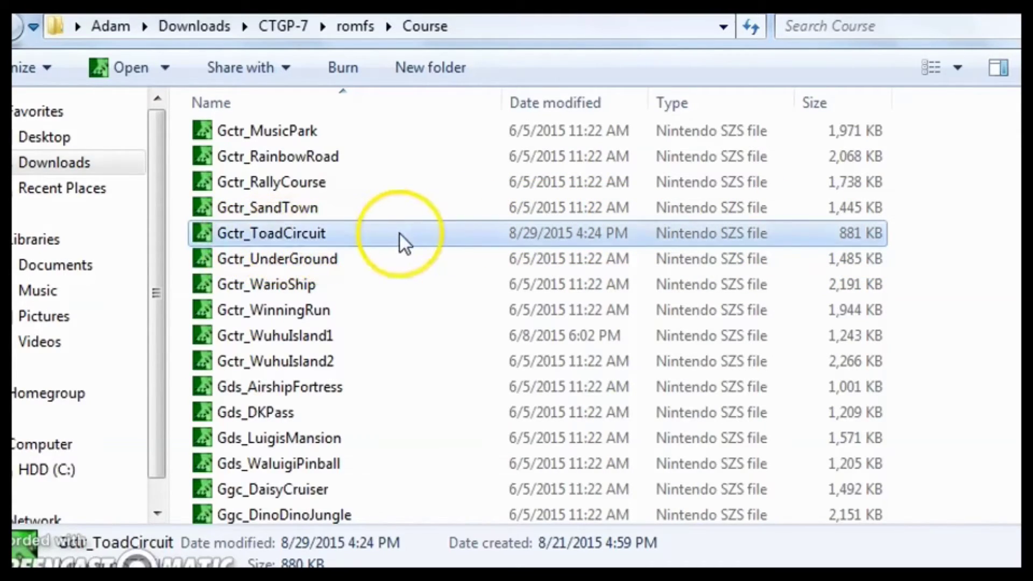
double_click(399, 234)
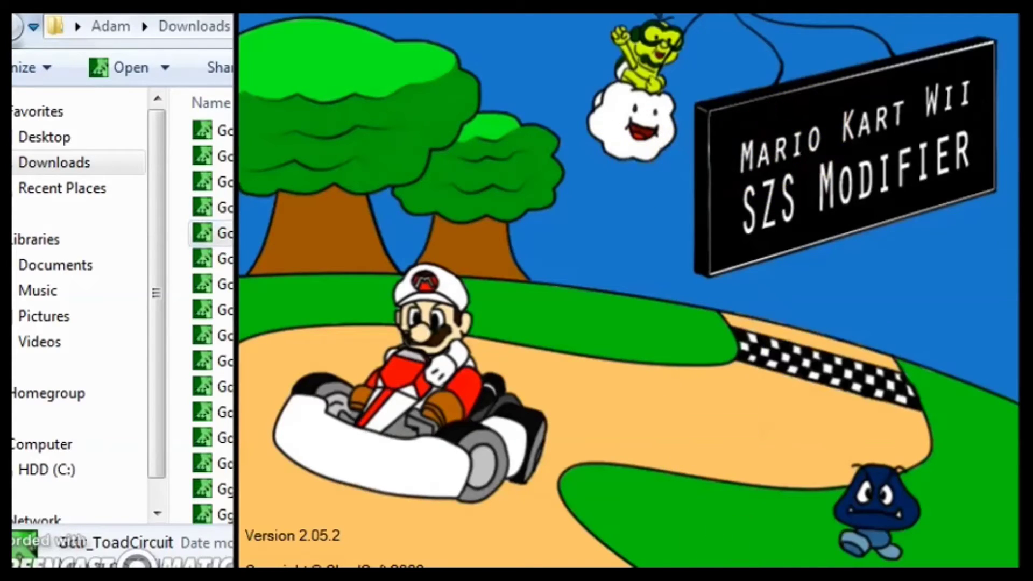
right_click(925, 578)
left_click(903, 575)
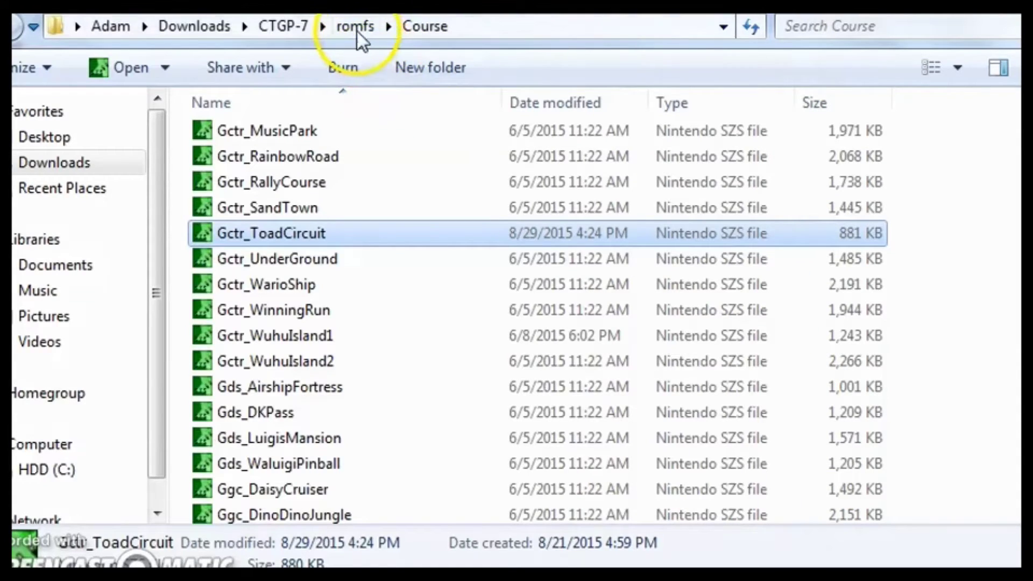
Go back up to the CTGP-7 folder, launch 3DS Builder and move its window fully into view
left_click(355, 27)
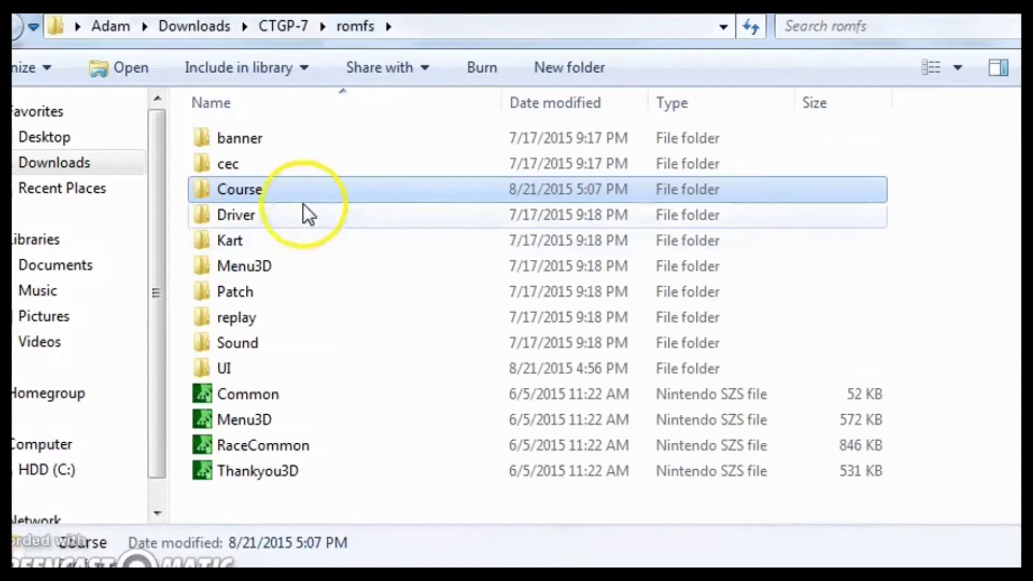
left_click(297, 27)
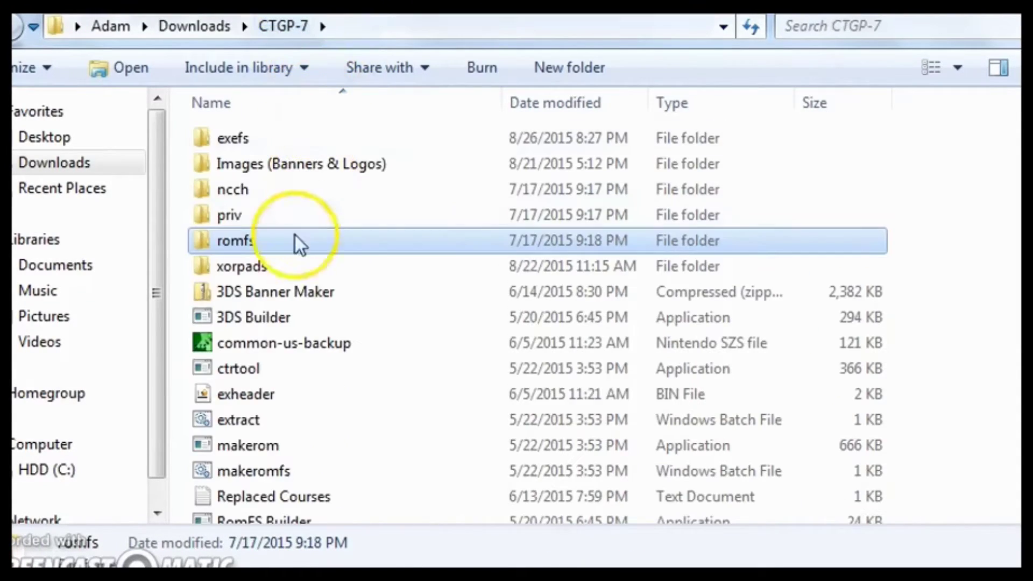
left_click(180, 332)
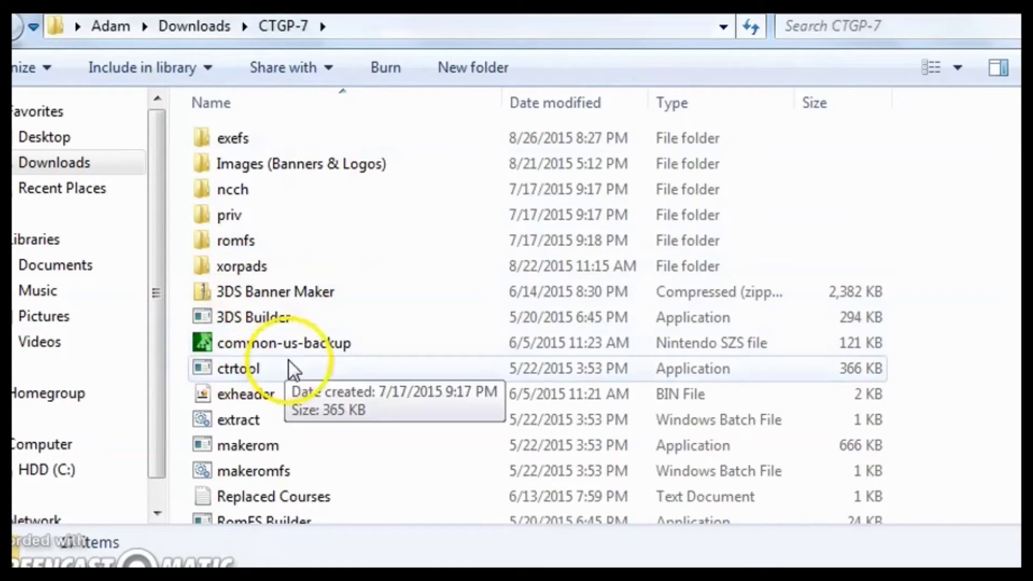
double_click(311, 326)
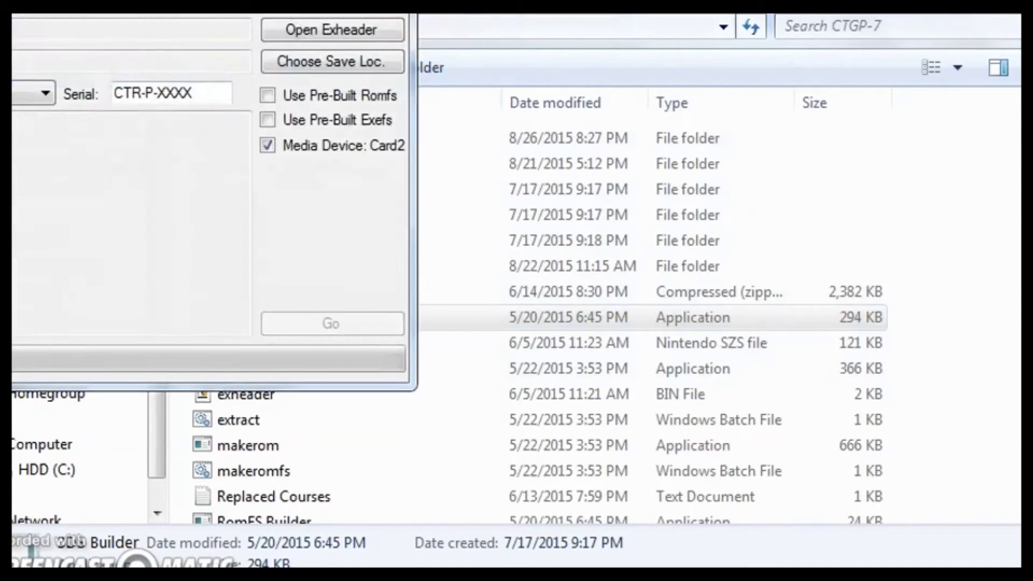
left_click_drag(230, 13, 489, 71)
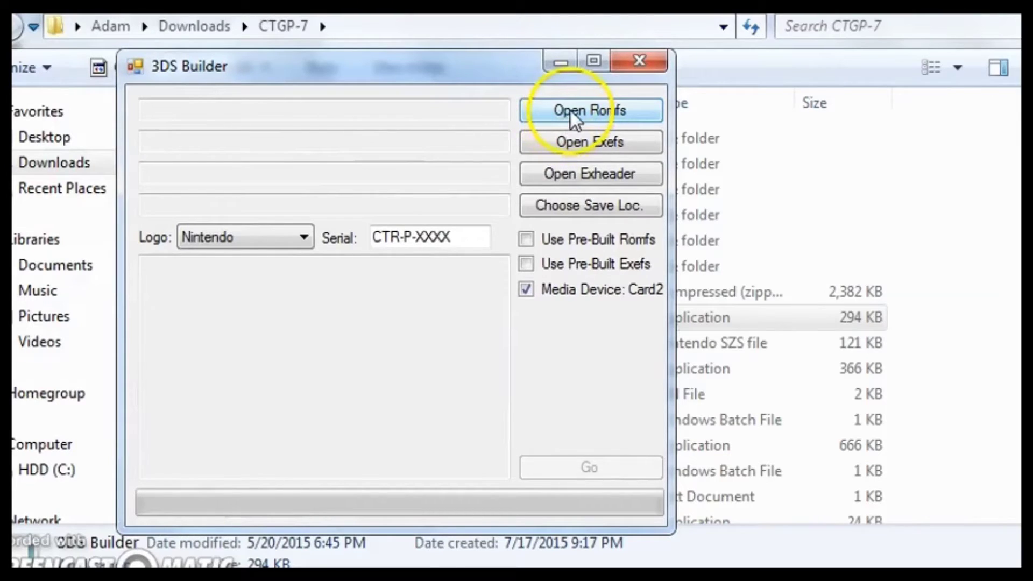
Set the Romfs source to the romfs folder in Downloads\CTGP-7
left_click(556, 109)
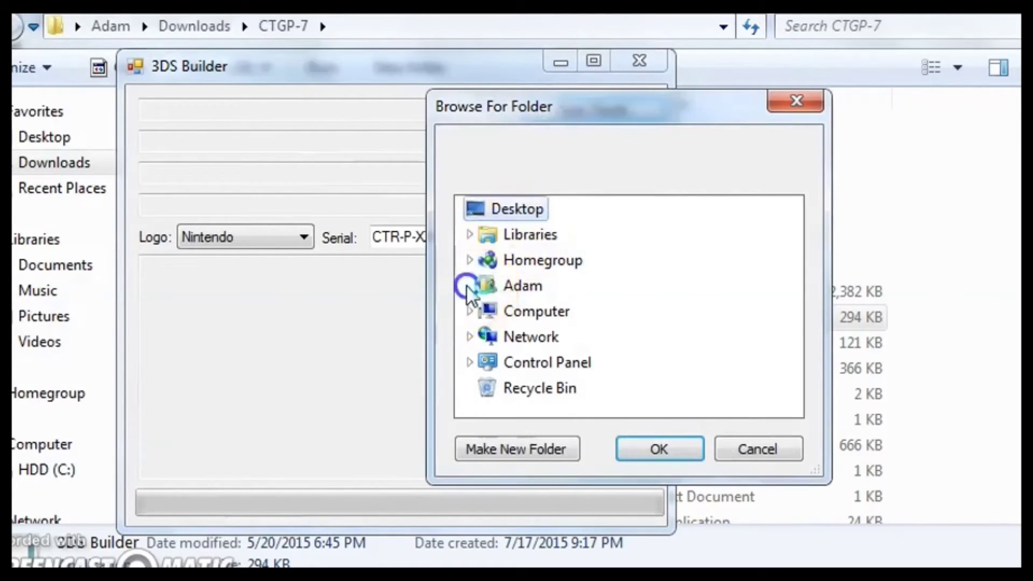
left_click(469, 285)
double_click(533, 362)
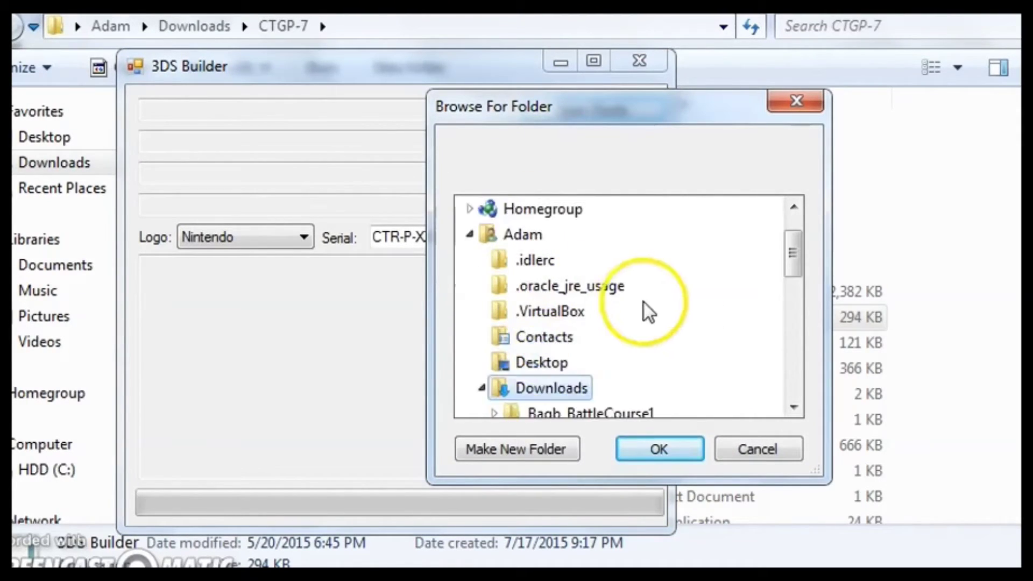
left_click(560, 311)
scroll(619, 324, "down", 2)
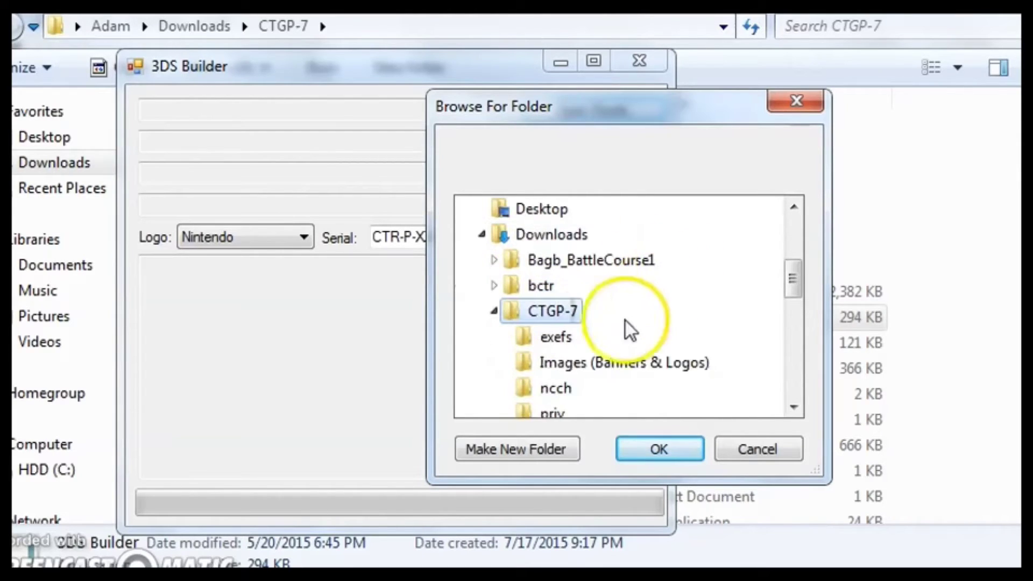
left_click(569, 363)
left_click(658, 448)
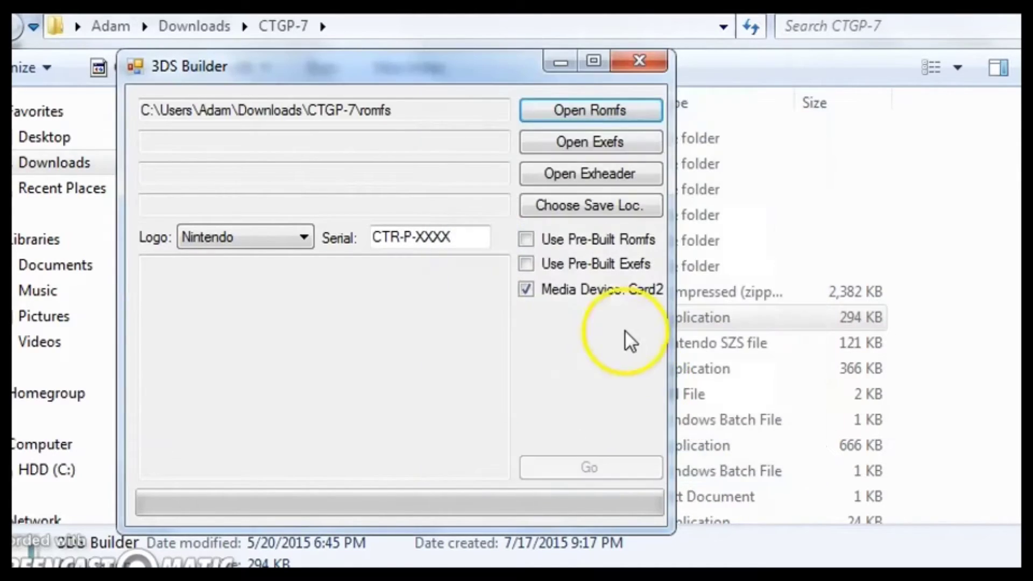
Enable Use Pre-Built Exefs and load exefs.bin from the CTGP-7\exefs folder as the Exefs
left_click(610, 260)
left_click(604, 143)
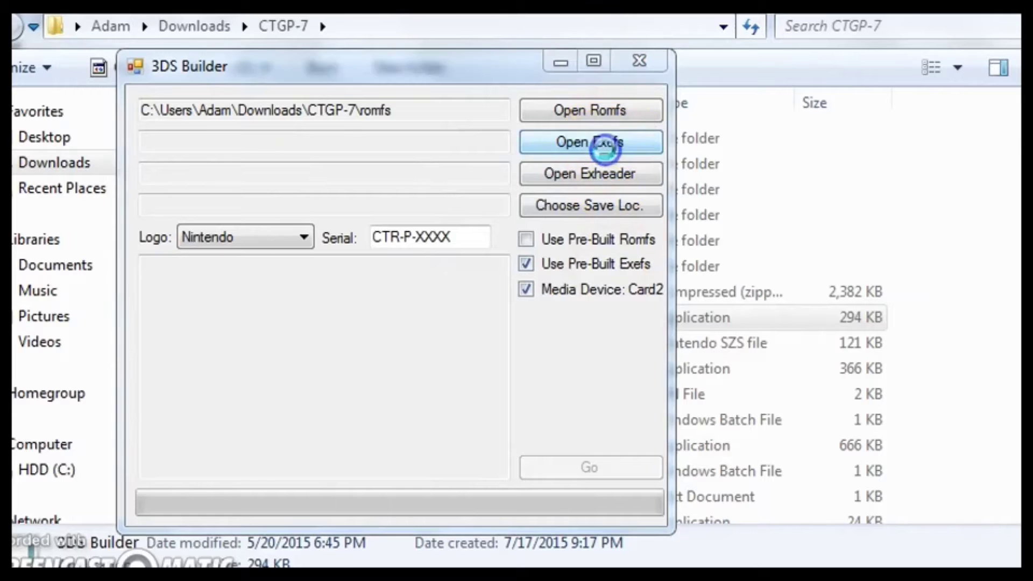
left_click(279, 277)
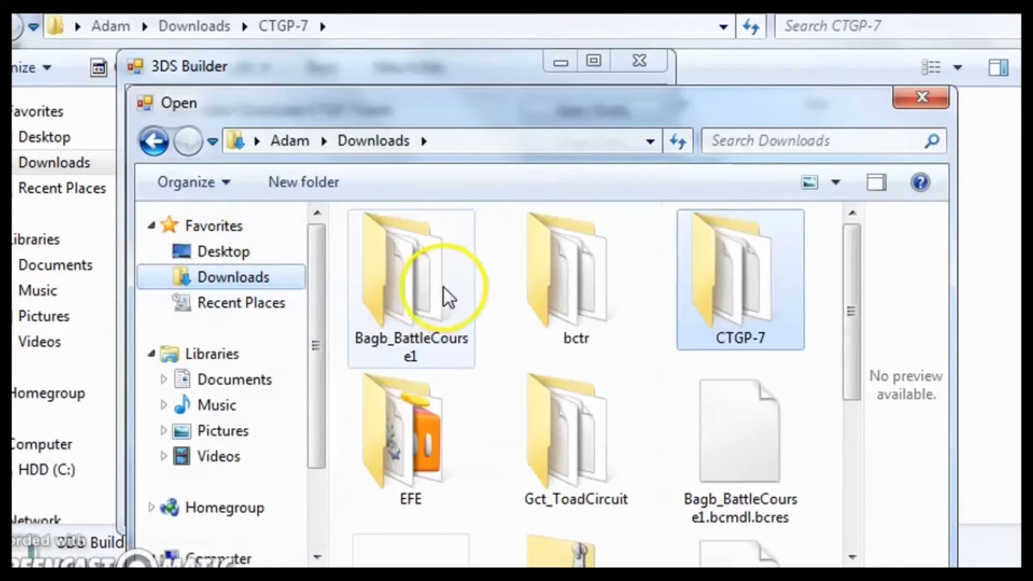
double_click(679, 287)
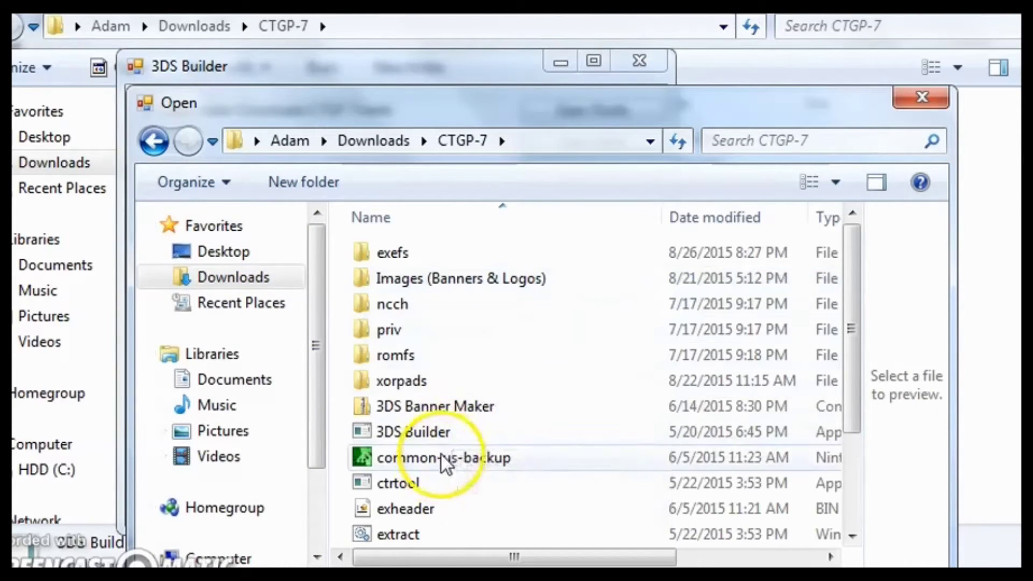
double_click(434, 250)
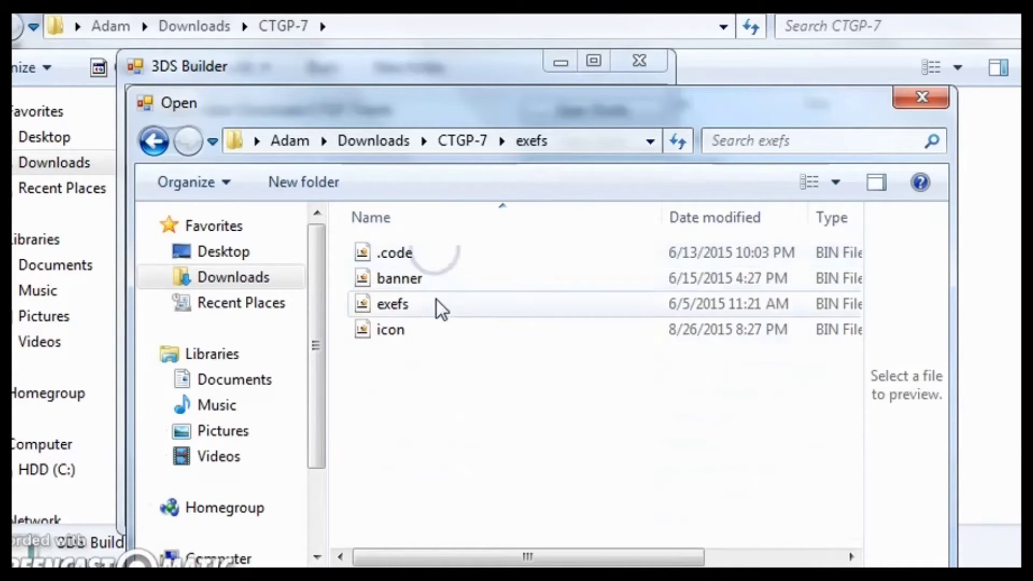
double_click(436, 305)
Load exheader.bin from the CTGP-7 folder as the Exheader
left_click(581, 174)
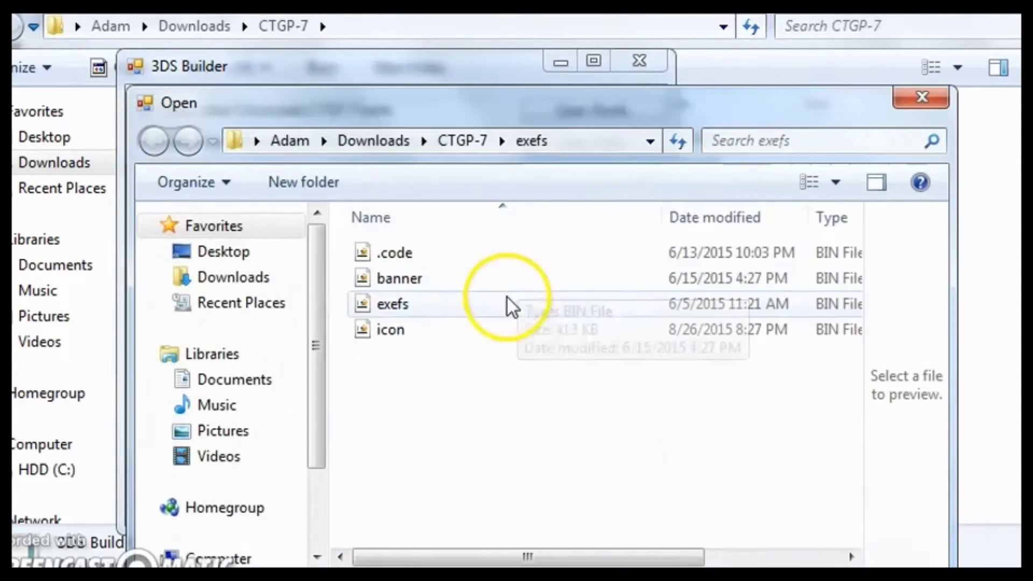
left_click(470, 144)
left_click(469, 349)
key("e")
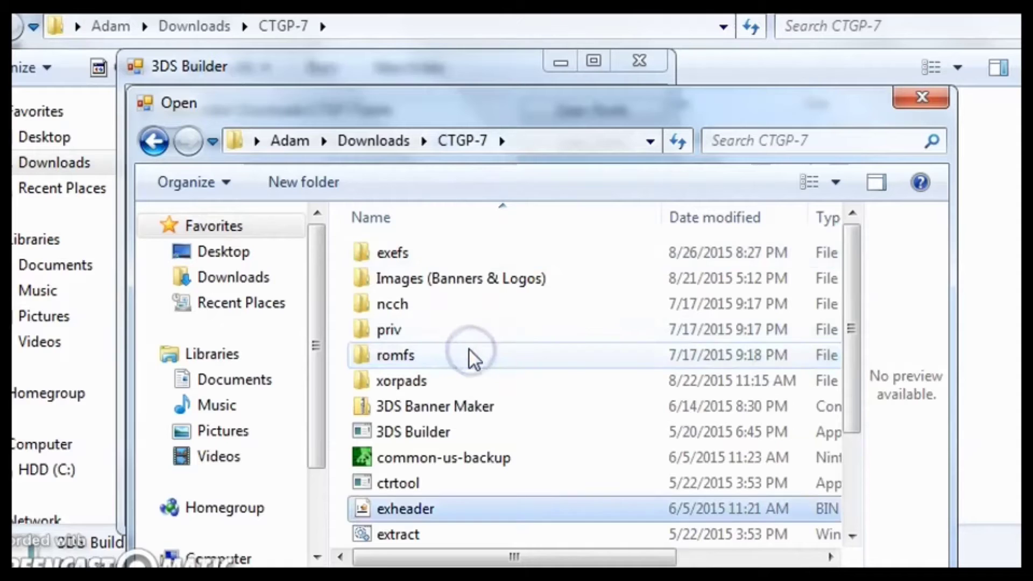
scroll(469, 355, "down", 2)
double_click(446, 381)
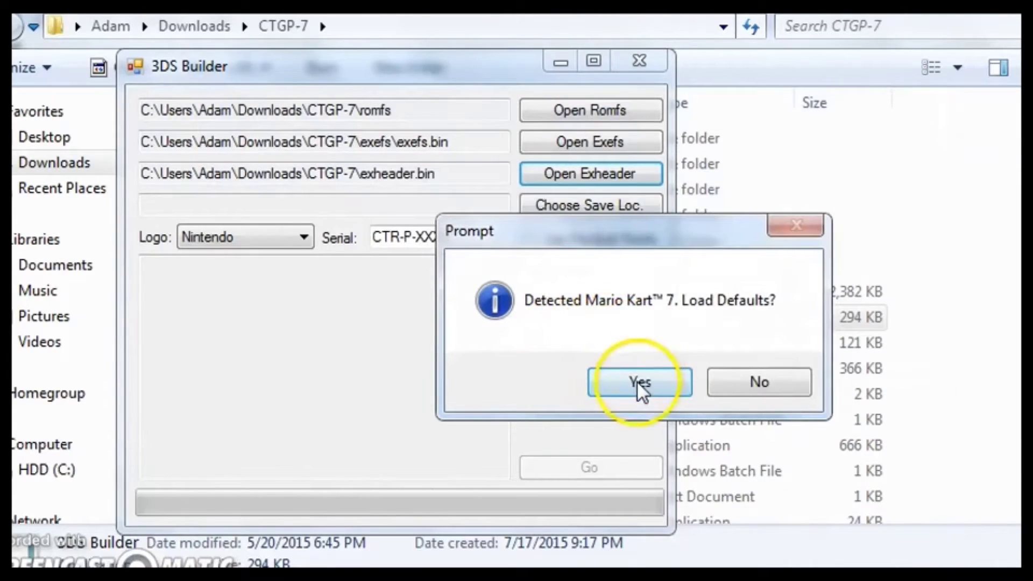
Load the detected Mario Kart 7 defaults and choose Downloads\CTGP-7 as the folder for the output ROM
left_click(637, 379)
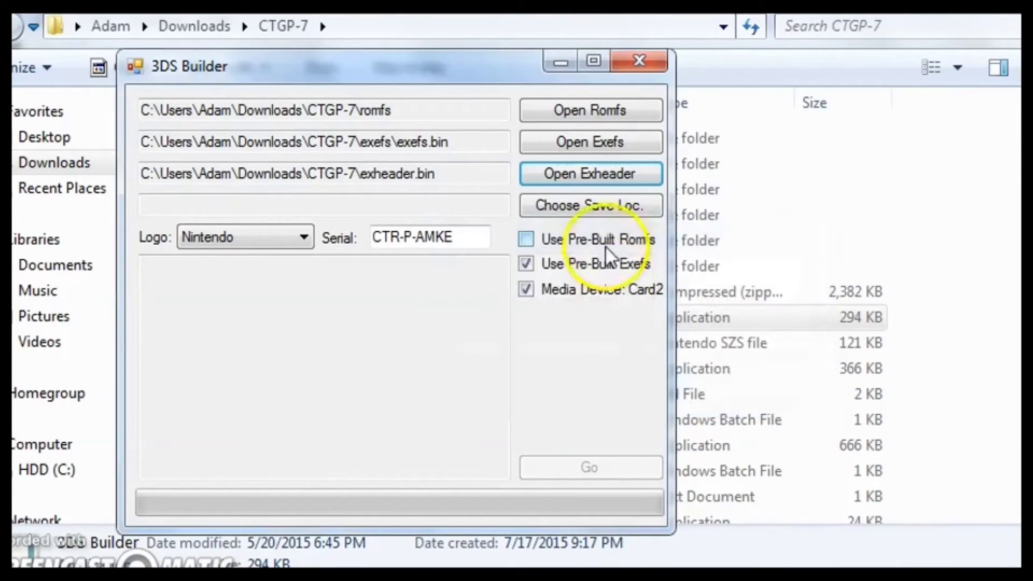
left_click(605, 205)
left_click(264, 278)
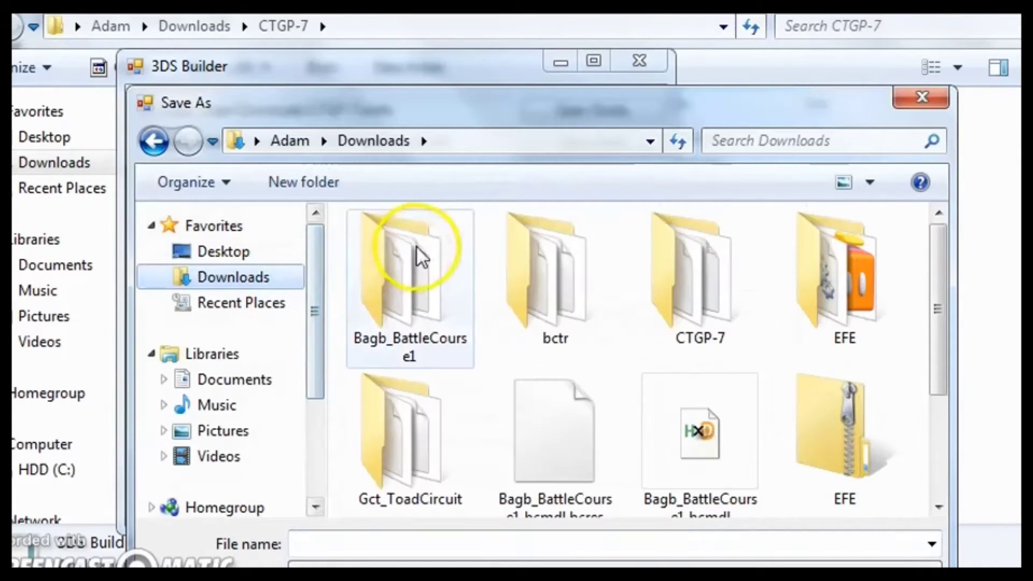
left_click(824, 279)
double_click(824, 280)
left_click(298, 283)
double_click(672, 284)
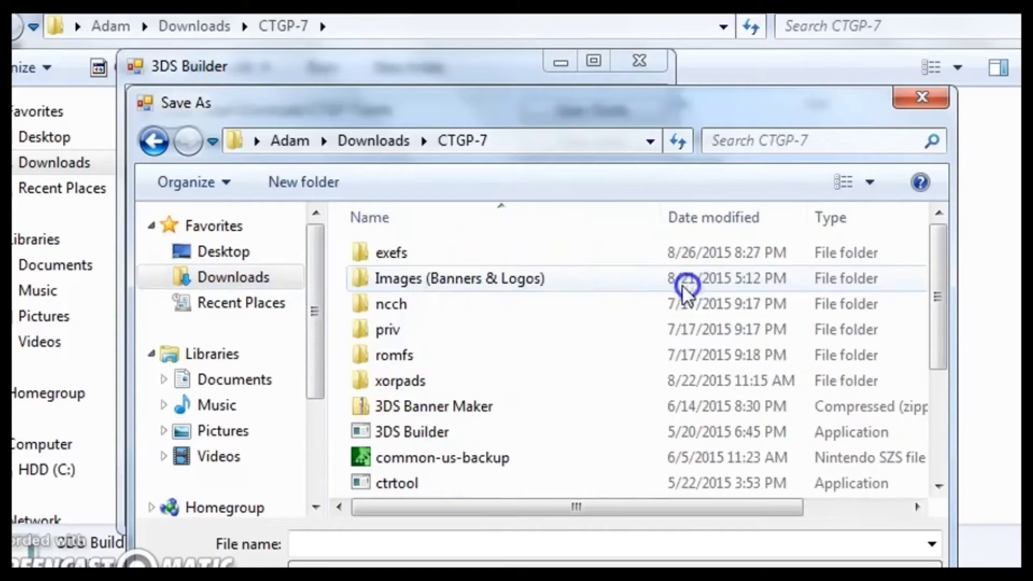
Name the output ROM file.3ds, save that location and start the ROM build
left_click(401, 537)
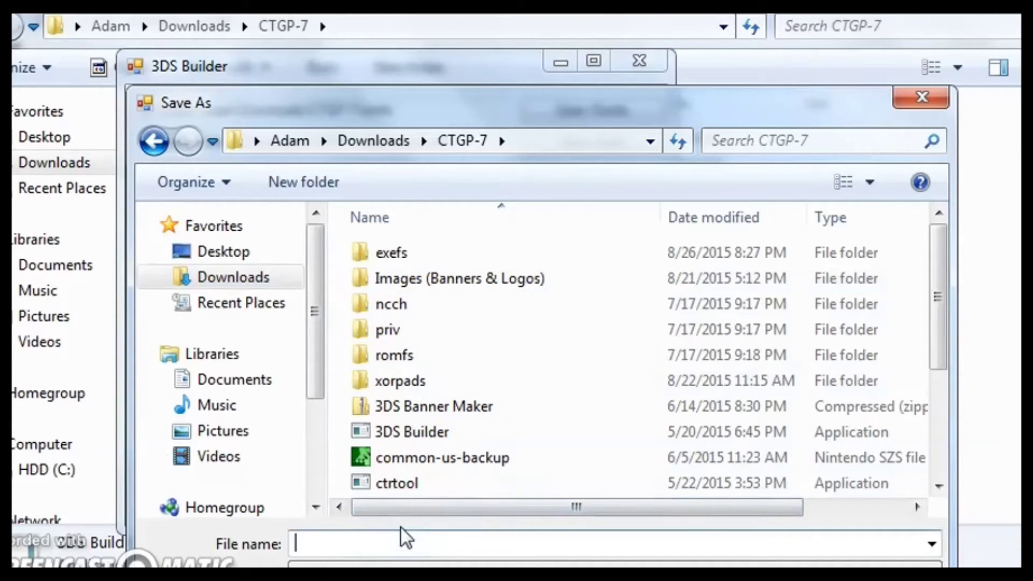
type("file.3ds")
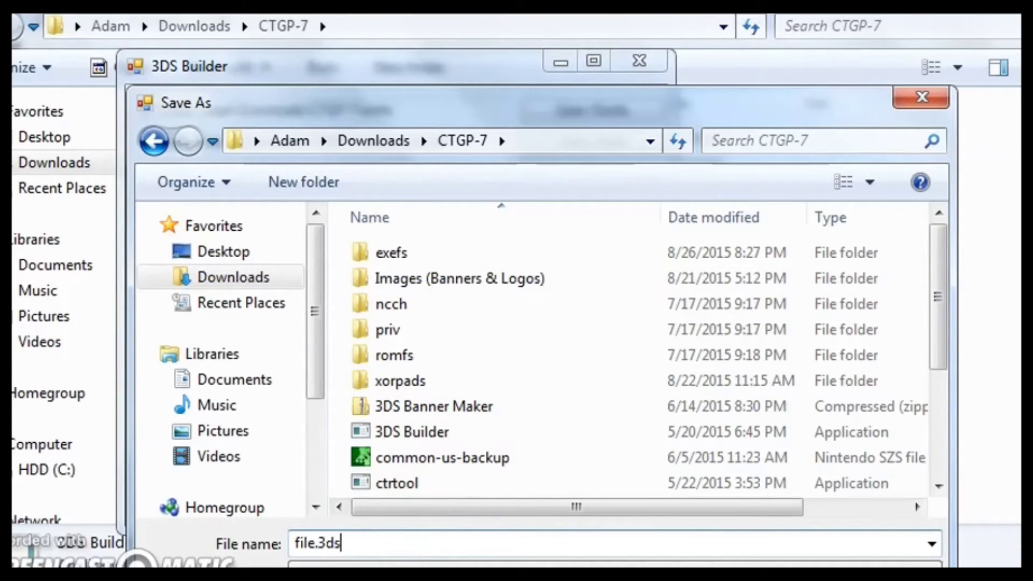
left_click_drag(644, 118, 605, 34)
left_click(743, 546)
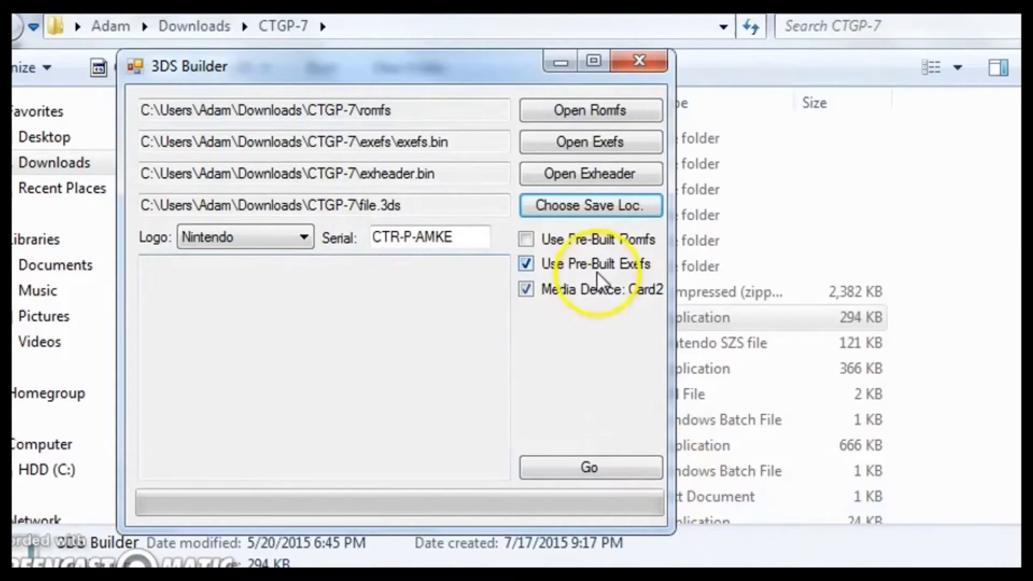
left_click(620, 462)
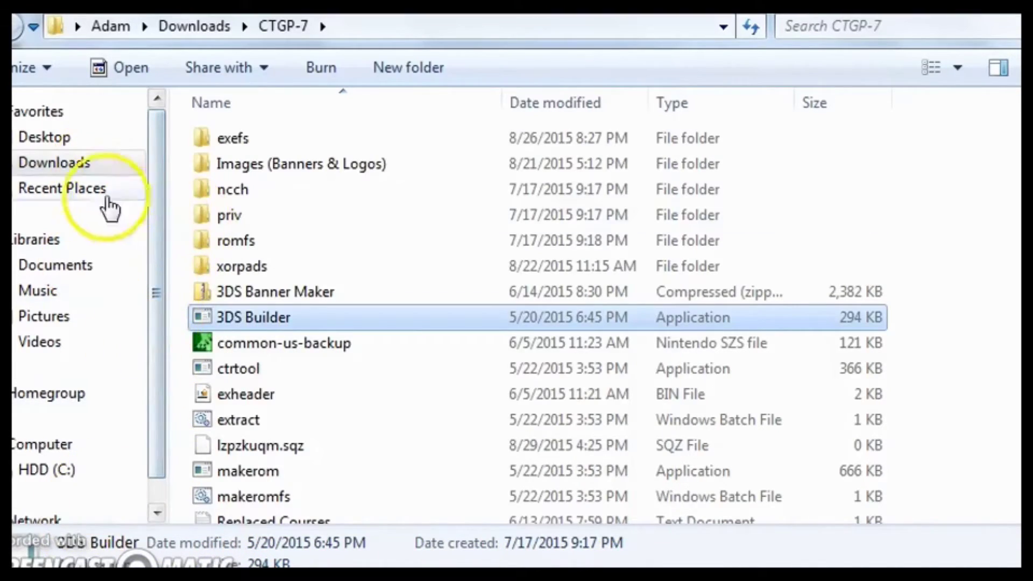
Open the Gct_ToadCircuit folder in Downloads to examine its model files and subfolders
left_click(86, 141)
left_click(89, 156)
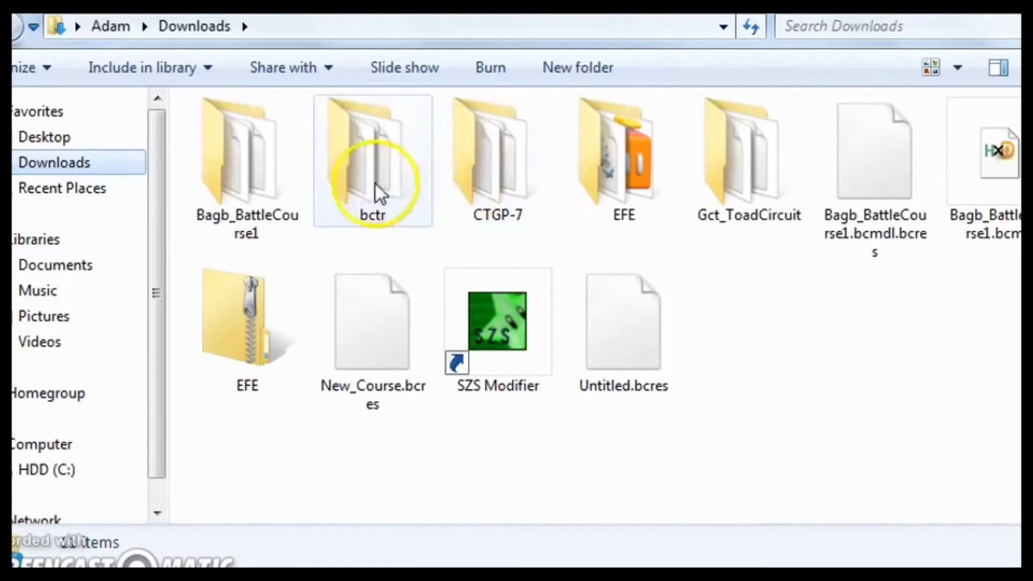
left_click(256, 183)
double_click(695, 169)
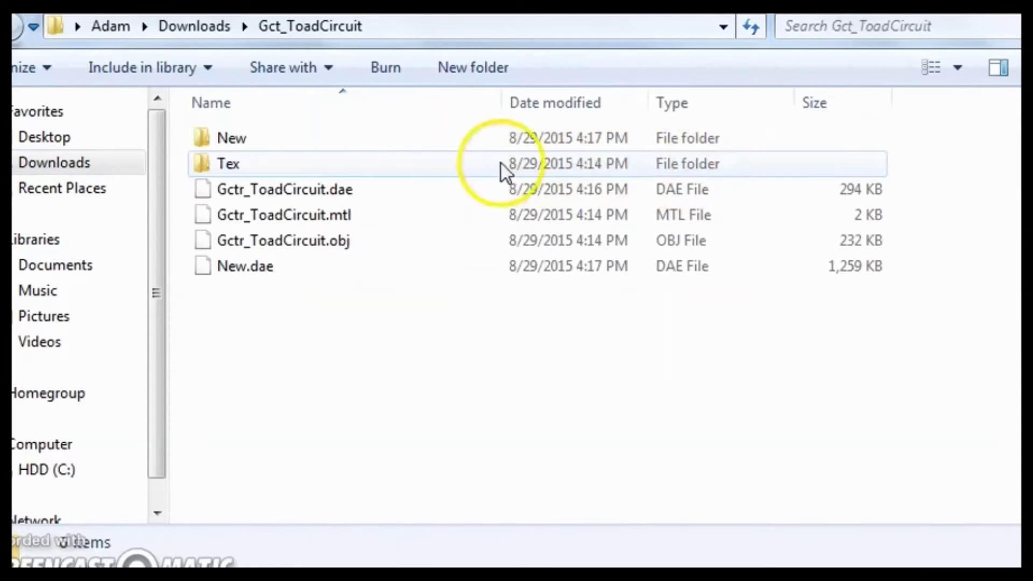
left_click(421, 156)
double_click(421, 156)
double_click(939, 391)
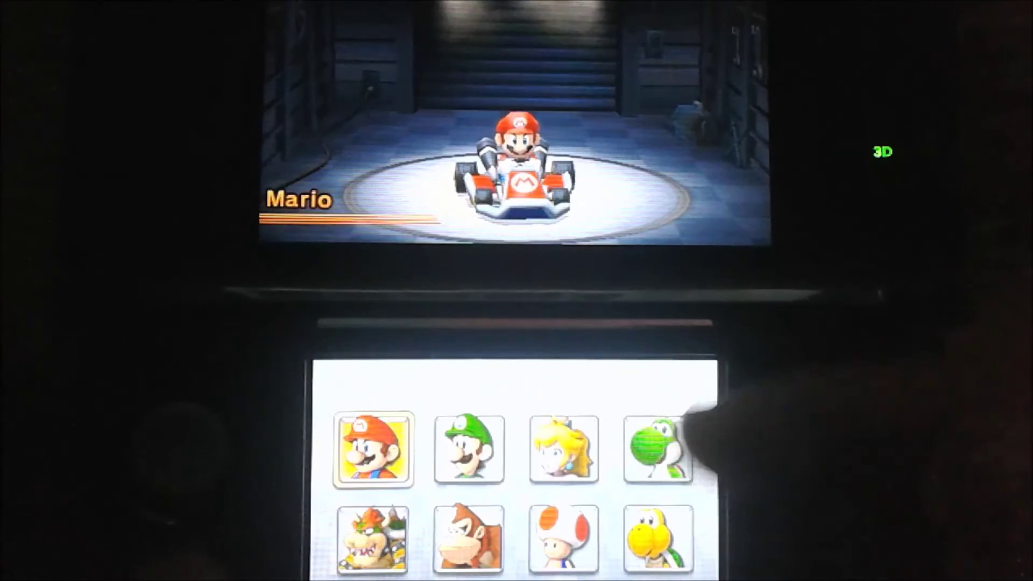
left_click(678, 430)
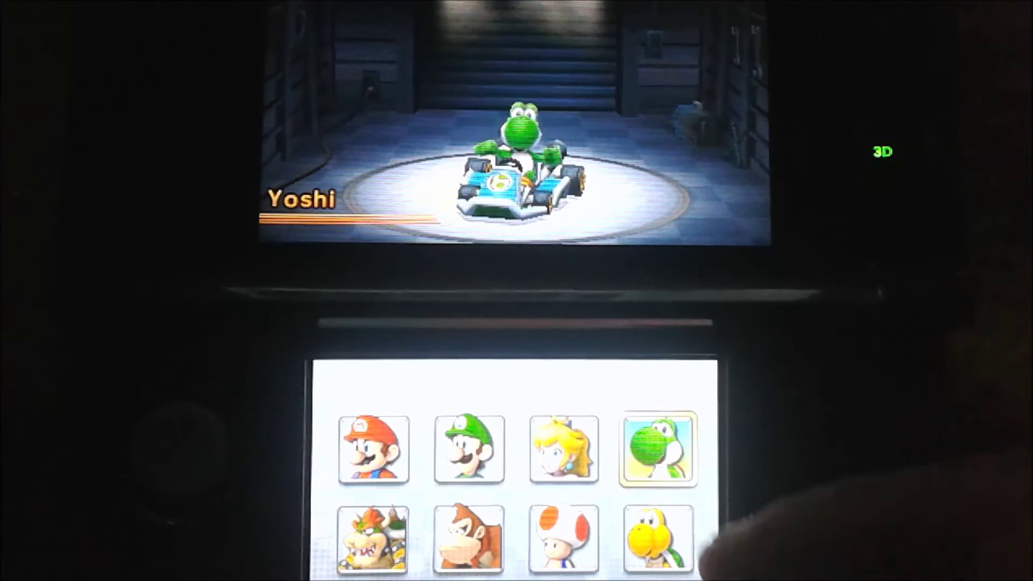
left_click(659, 447)
key("a")
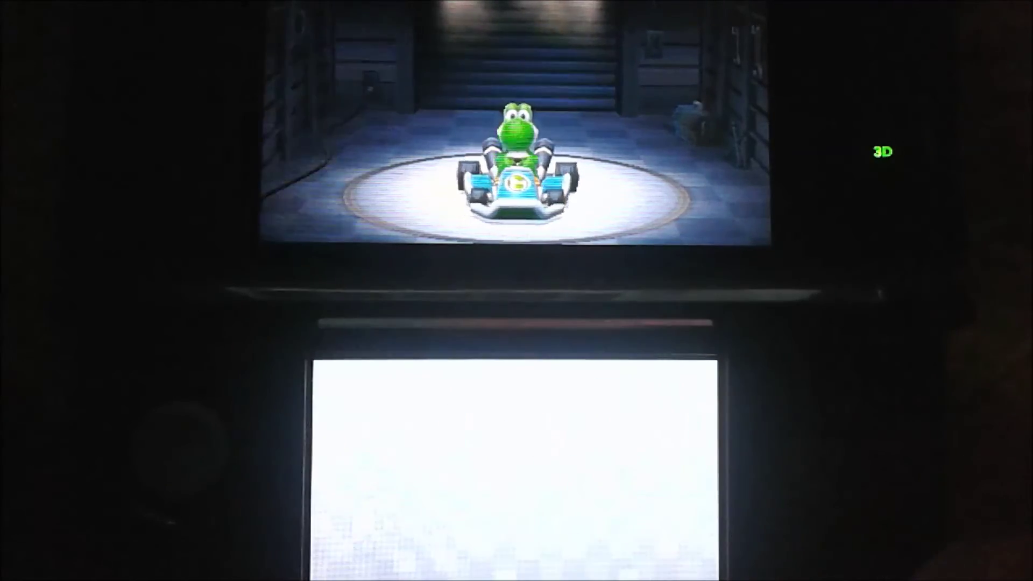
left_click(381, 433)
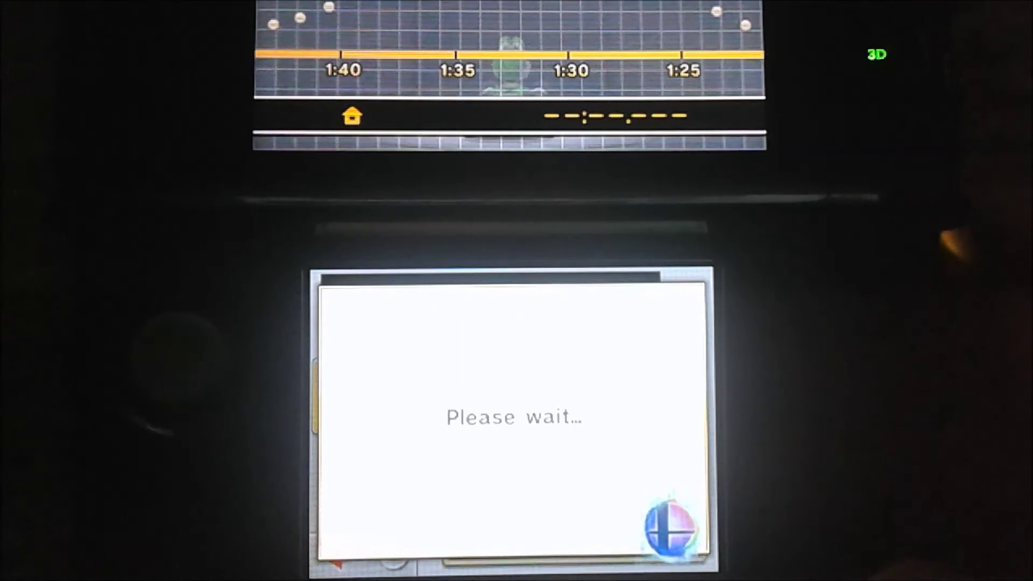
left_click(585, 385)
left_click_drag(585, 387, 563, 459)
left_click(575, 538)
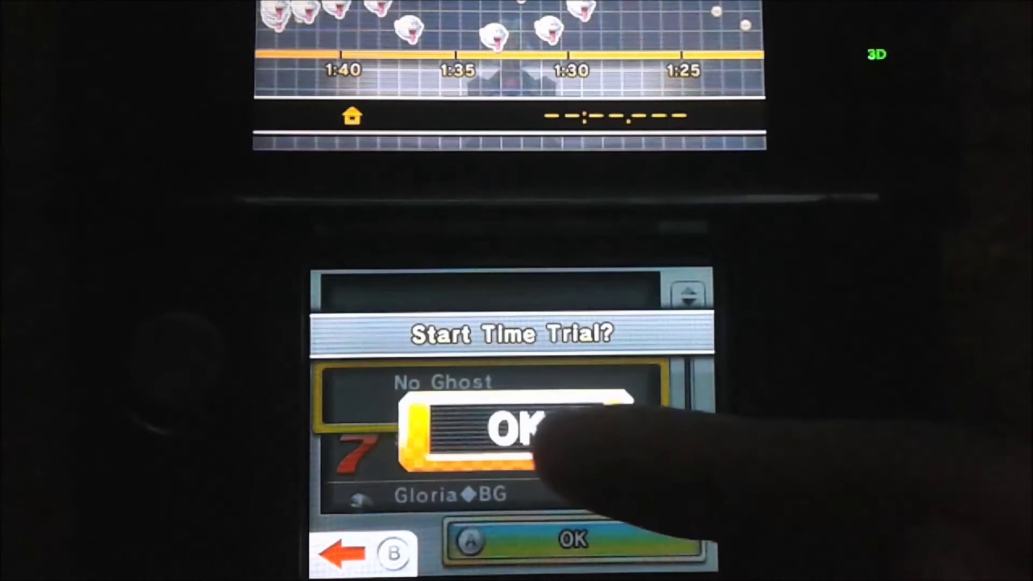